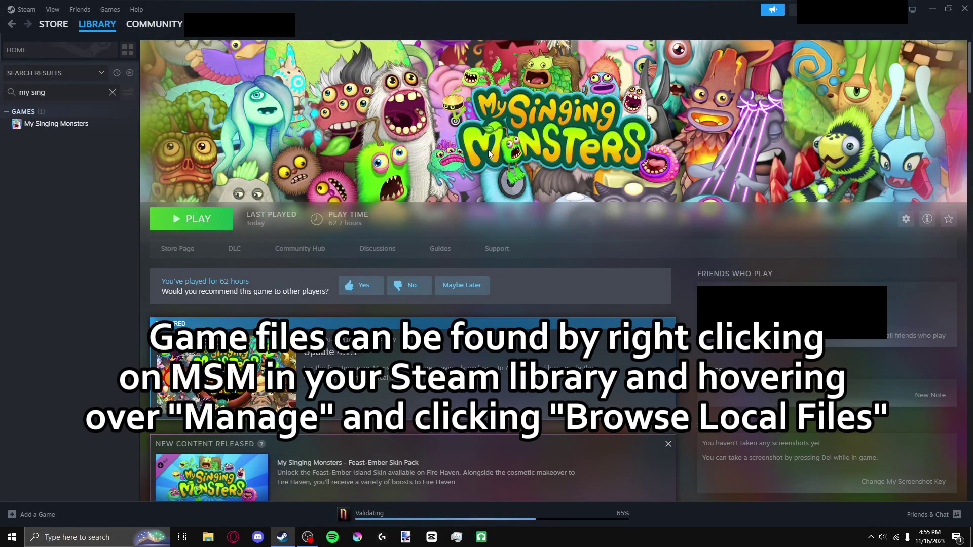
# Open the local game files folder of My Singing Monsters from the Steam library
pyautogui.rightClick(94, 125)
pyautogui.moveTo(109, 185)
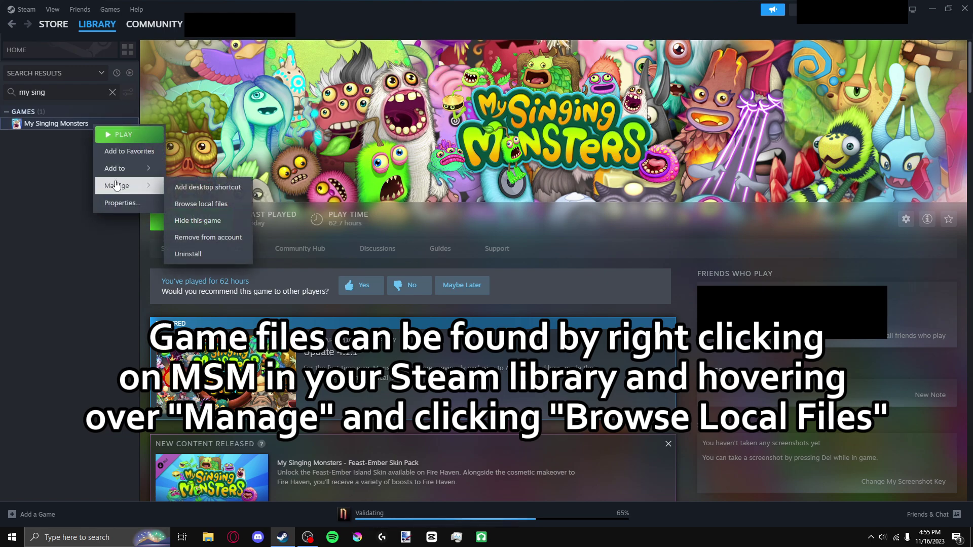
pyautogui.click(217, 207)
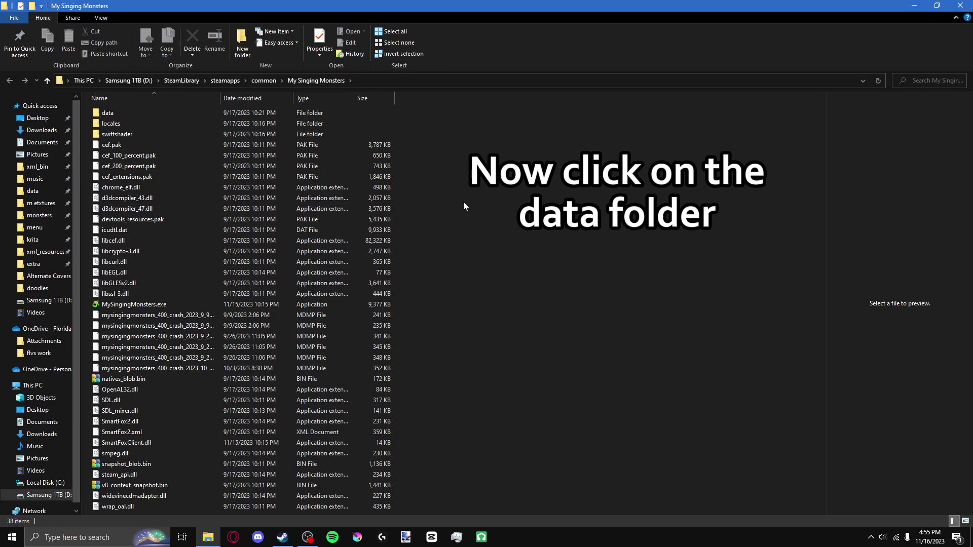
# Go to the monsters folder inside data and gfx in the game files
pyautogui.doubleClick(239, 111)
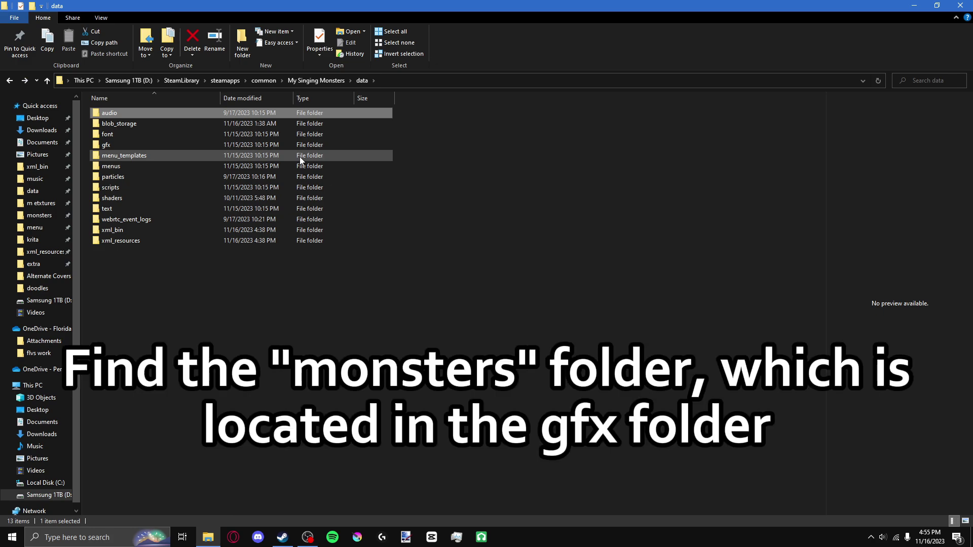
pyautogui.doubleClick(183, 145)
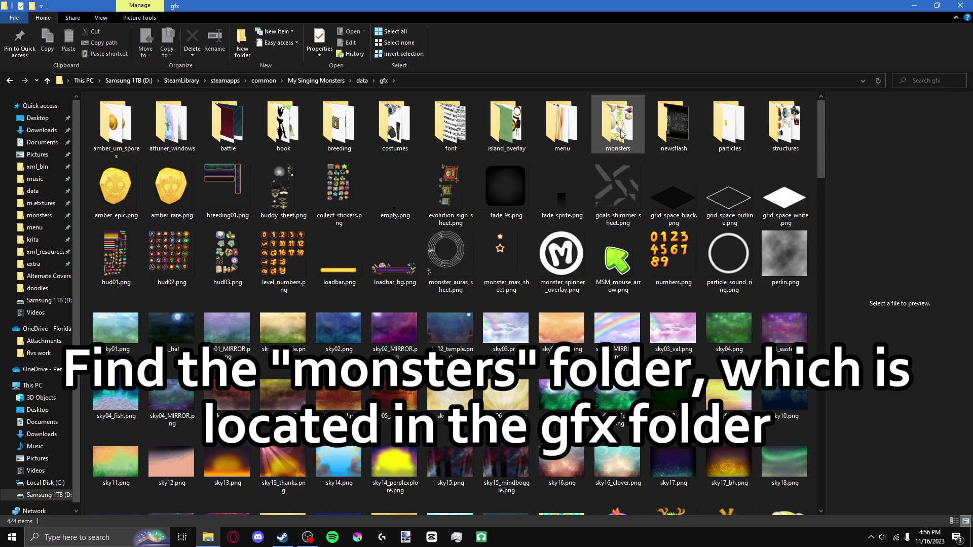
pyautogui.doubleClick(635, 133)
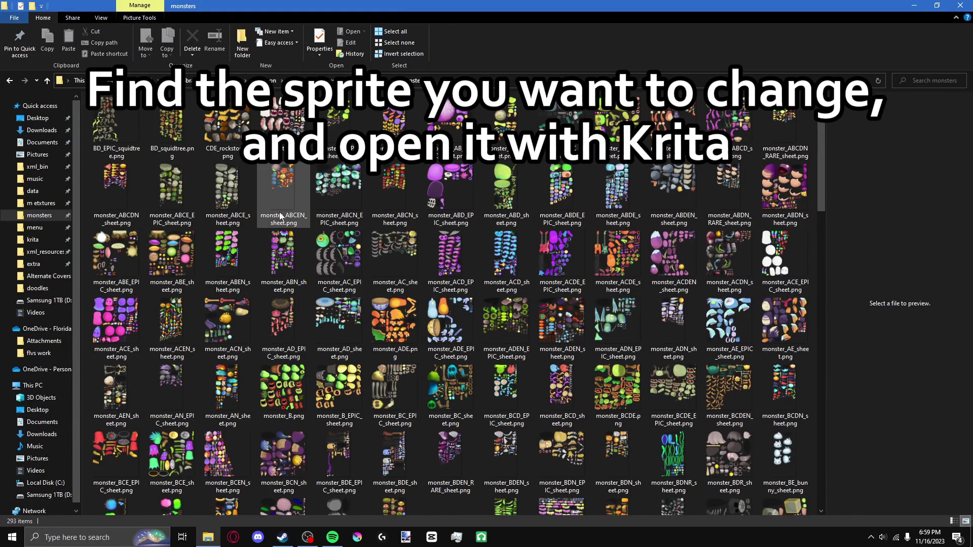
# Open monster_CN_sheet.png from the monsters folder with Krita
pyautogui.scroll(-5, 282, 217)
pyautogui.rightClick(282, 268)
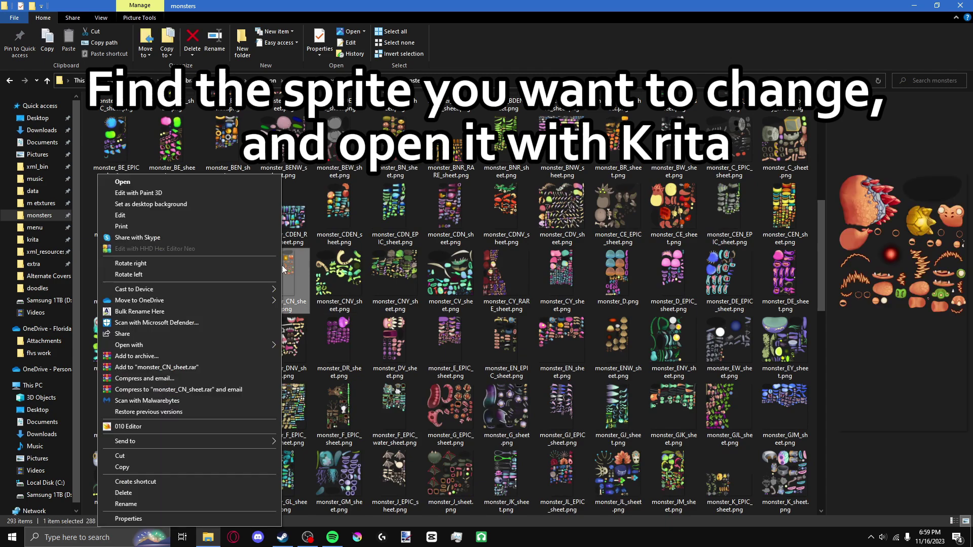
pyautogui.moveTo(188, 344)
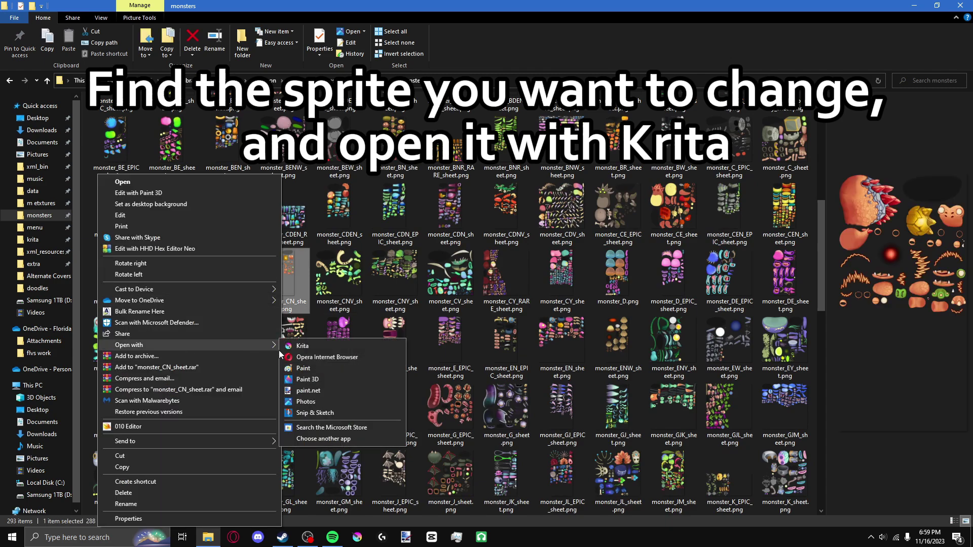
pyautogui.click(297, 350)
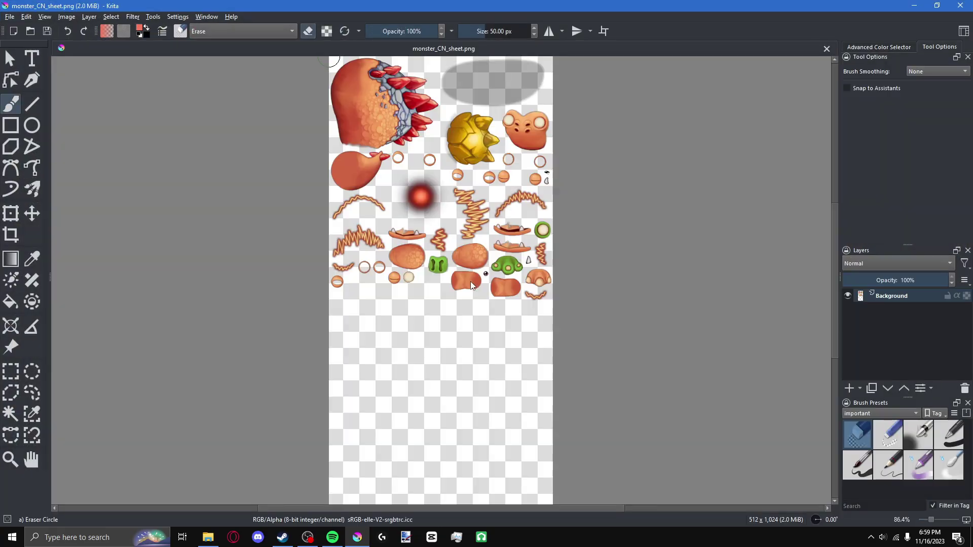
# Open monster_ABCEN_sheet.png from the monsters folder in Krita as a second document
pyautogui.click(208, 538)
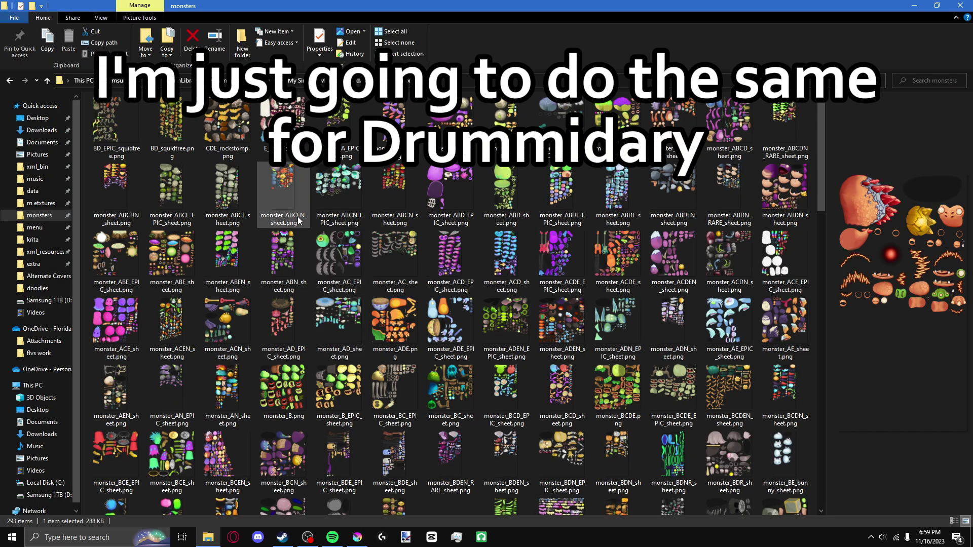
pyautogui.rightClick(294, 190)
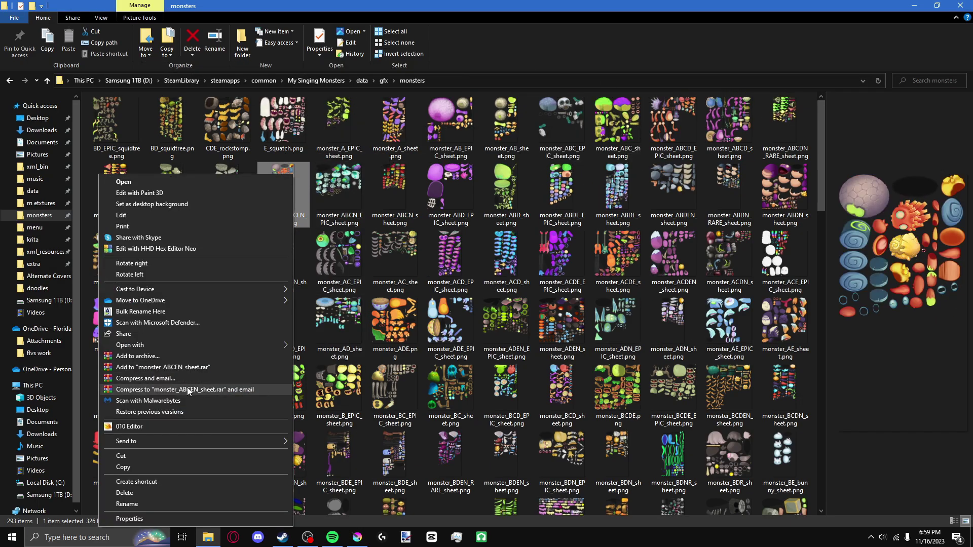
pyautogui.moveTo(176, 348)
pyautogui.click(311, 345)
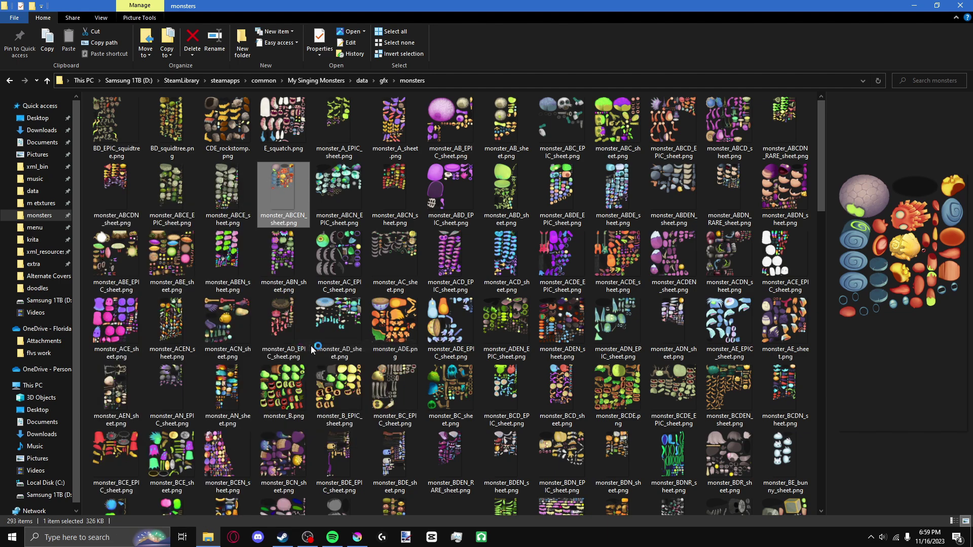
pyautogui.click(357, 538)
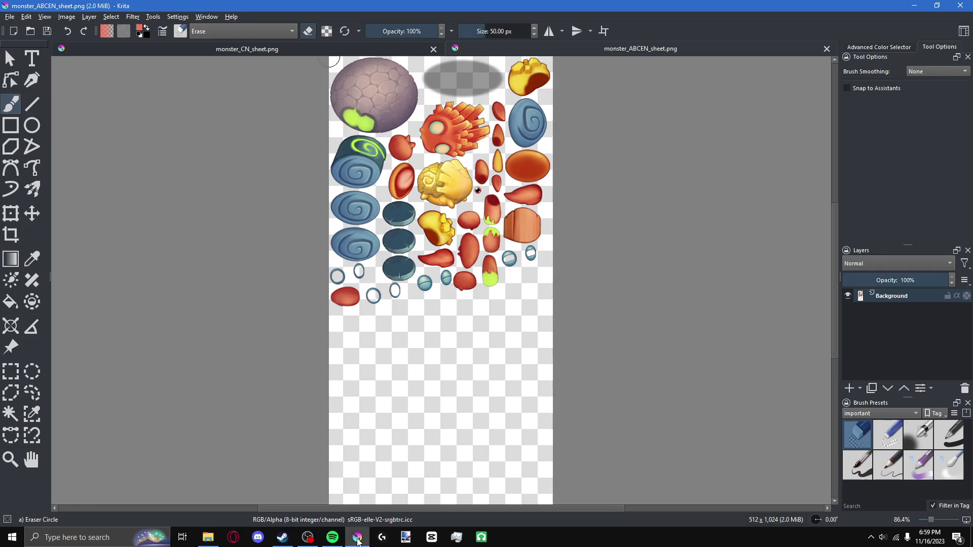
# Copy the spiky red head from monster_ABCEN_sheet into monster_CN_sheet and fit it over the original head with the Transform tool
pyautogui.click(365, 49)
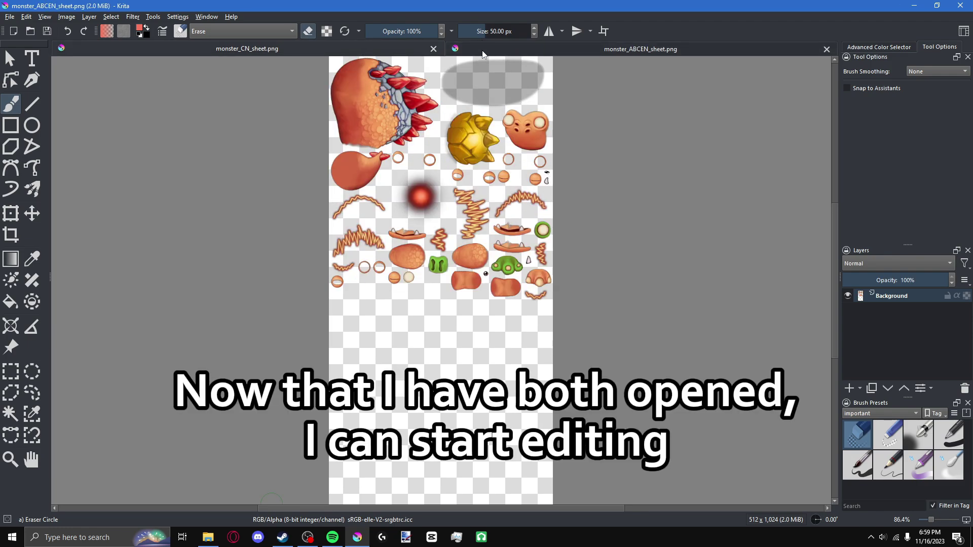
pyautogui.click(483, 50)
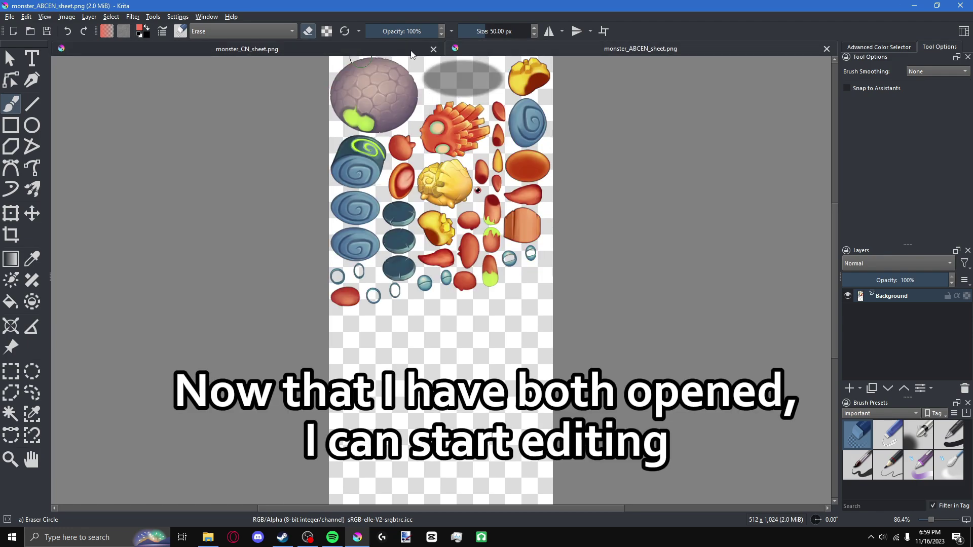
pyautogui.hotkey('ctrl', 'v')
pyautogui.hotkey('ctrl', 't')
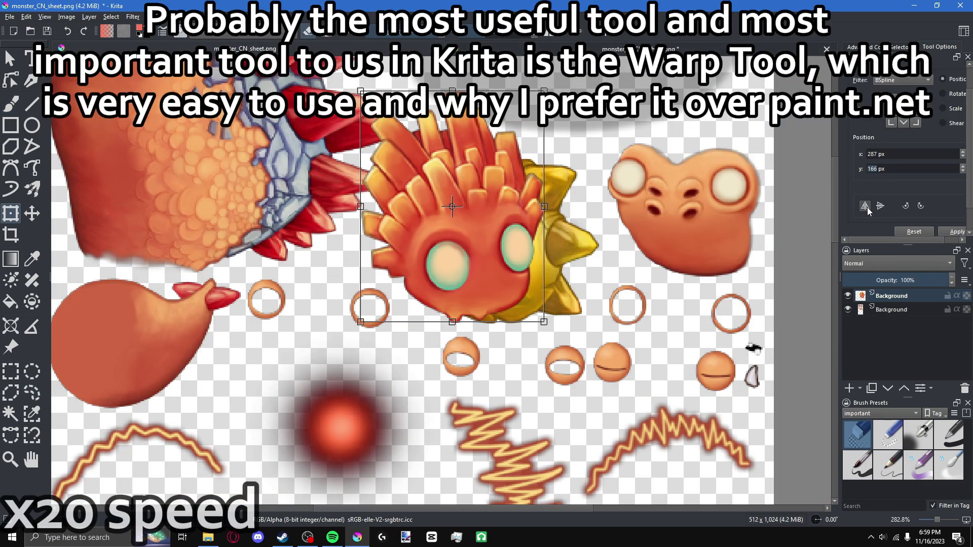
# Copy the oval open-mouth piece from monster_ABCEN_sheet using Freehand Selection, then paste and transform it in monster_CN_sheet
pyautogui.click(639, 49)
pyautogui.click(32, 392)
pyautogui.moveTo(621, 205); pyautogui.dragTo(446, 198)
pyautogui.moveTo(381, 347); pyautogui.dragTo(431, 249)
pyautogui.hotkey('ctrl', 'c')
pyautogui.click(243, 49)
pyautogui.hotkey('ctrl', 'v')
pyautogui.hotkey('ctrl', 't')
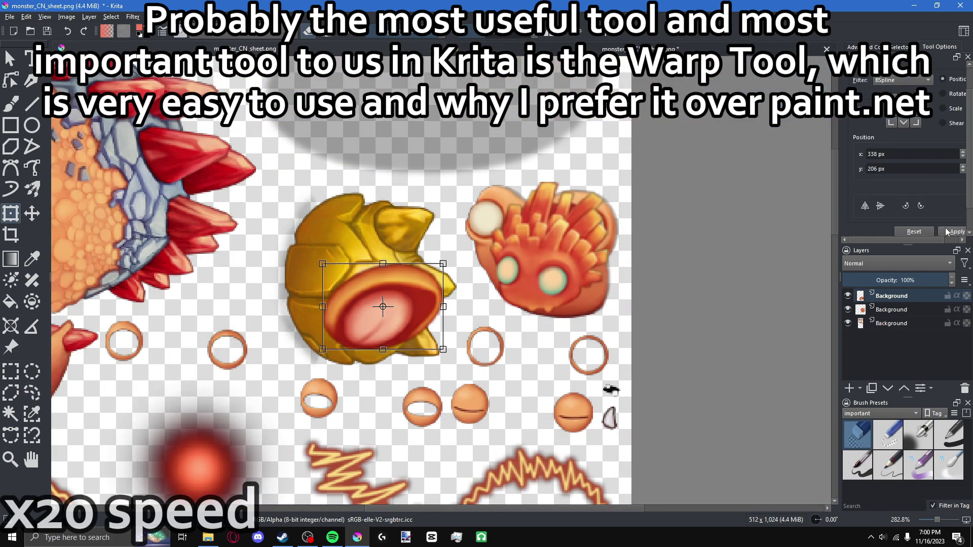
pyautogui.press('Return')
# Paste the blue spiral drums from monster_ABCEN_sheet over the purple round body in monster_CN_sheet and transform them into place
pyautogui.click(639, 48)
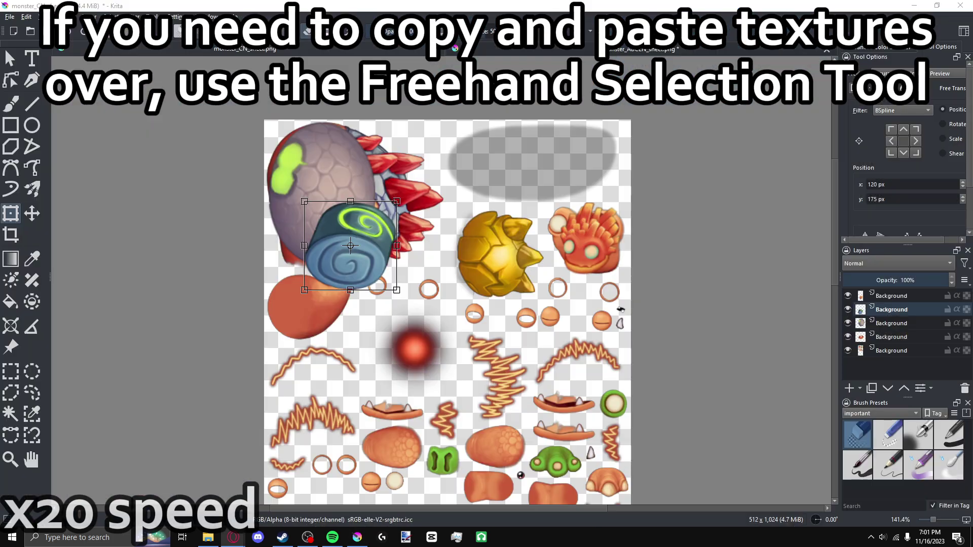
pyautogui.hotkey('ctrl', 'v')
pyautogui.hotkey('ctrl', 't')
pyautogui.press('Return')
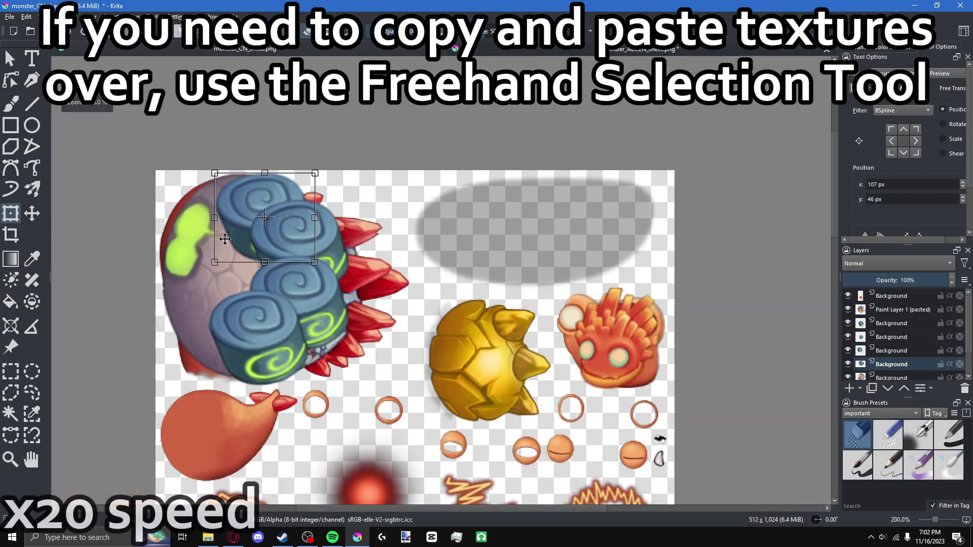
# Copy the orange barrel-shaped piece from monster_ABCEN_sheet into monster_CN_sheet beside the round tail piece
pyautogui.click(638, 49)
pyautogui.scroll(5, 456, 279)
pyautogui.moveTo(426, 218); pyautogui.dragTo(416, 217)
pyautogui.click(244, 49)
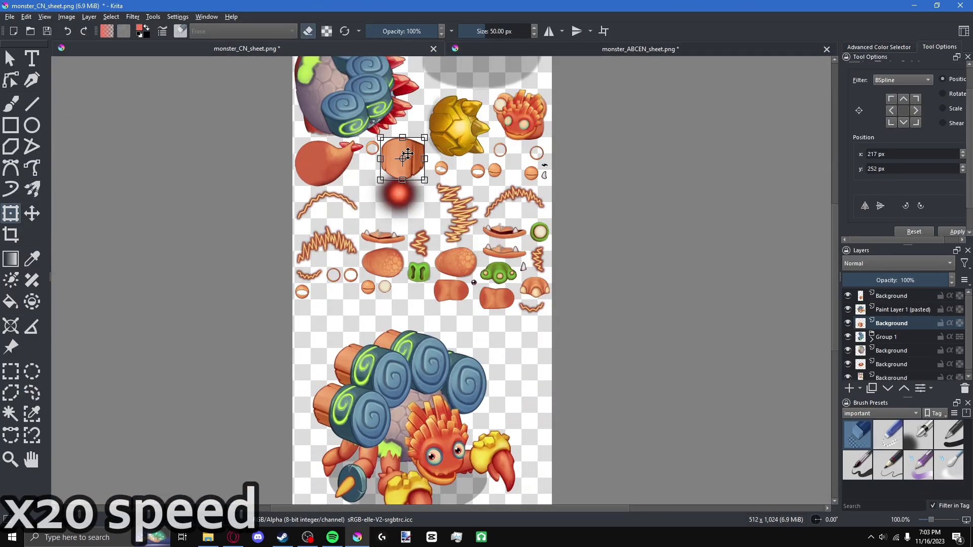
# Erase the original round orange tail piece in monster_CN_sheet with the Eraser Small brush
pyautogui.scroll(5, 426, 278)
pyautogui.scroll(-5, 425, 278)
pyautogui.scroll(5, 426, 278)
pyautogui.click(888, 434)
pyautogui.scroll(5, 425, 324)
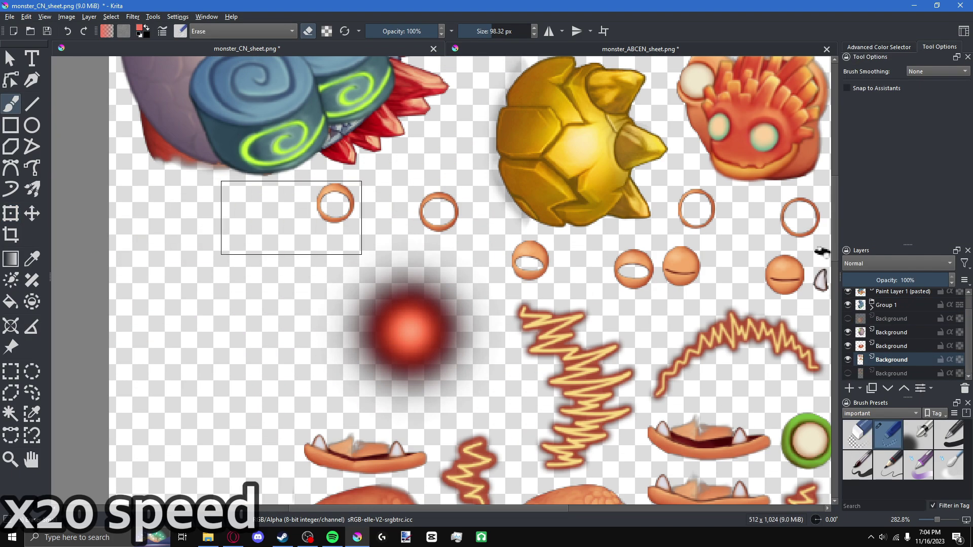
# Erase the original eye rings, eyelids and zigzag lines around the golden shell and head in monster_CN_sheet
pyautogui.scroll(-5, 442, 256)
pyautogui.scroll(-5, 554, 304)
pyautogui.moveTo(364, 284); pyautogui.dragTo(355, 287)
pyautogui.scroll(3, 355, 288)
pyautogui.scroll(-5, 355, 287)
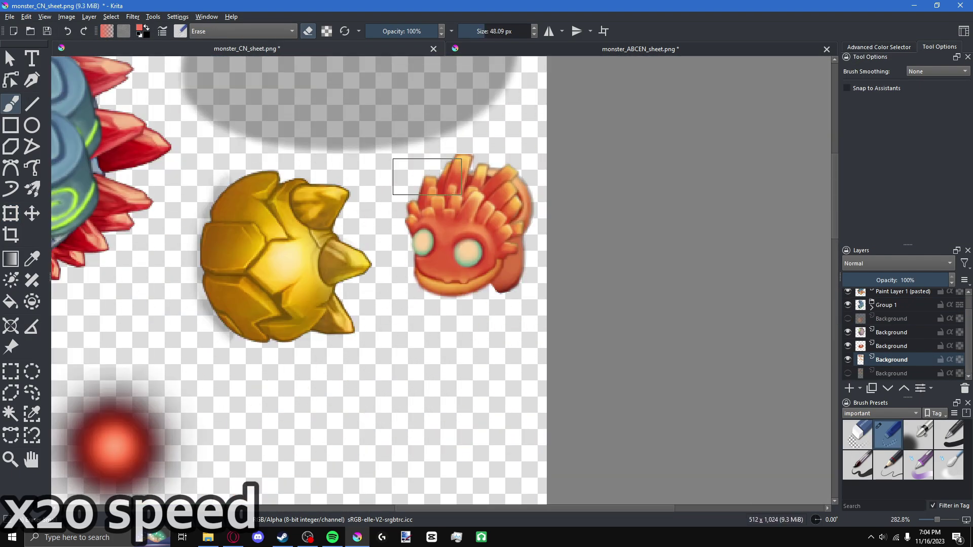
# Copy the small red teardrop piece from monster_ABCEN_sheet and transform it over the orange toed foot in monster_CN_sheet
pyautogui.scroll(-5, 426, 279)
pyautogui.scroll(5, 426, 278)
pyautogui.hotkey('ctrl', 't')
pyautogui.click(638, 49)
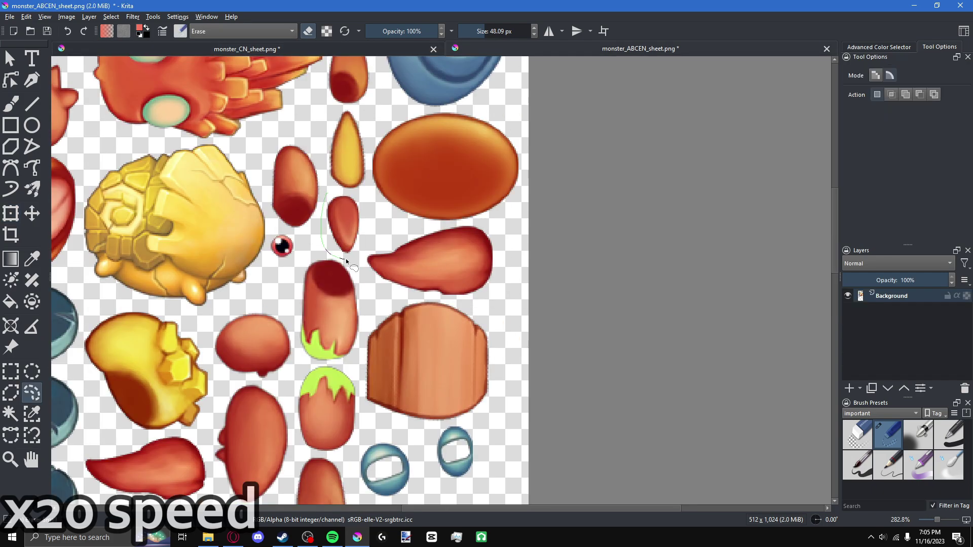
pyautogui.click(245, 48)
pyautogui.moveTo(460, 276); pyautogui.dragTo(441, 253)
pyautogui.press('Return')
# Copy the green-tipped red leg piece from monster_ABCEN_sheet and transform it over the bumpy orange leg in monster_CN_sheet
pyautogui.click(639, 48)
pyautogui.click(31, 392)
pyautogui.moveTo(477, 322); pyautogui.dragTo(410, 229)
pyautogui.hotkey('ctrl', 'c')
pyautogui.click(245, 48)
pyautogui.hotkey('ctrl', 'v')
pyautogui.hotkey('ctrl', 't')
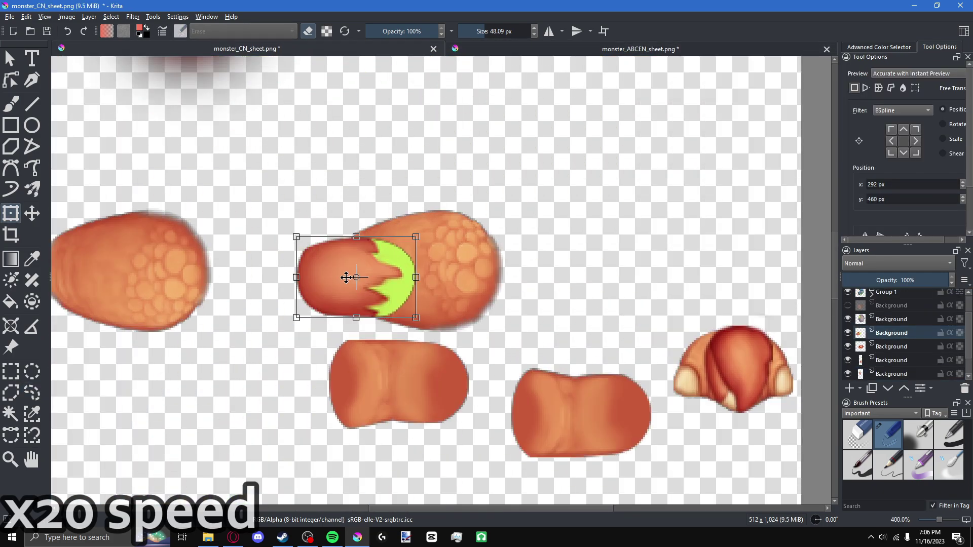
pyautogui.press('Return')
# Copy the rounded red-orange piece from monster_ABCEN_sheet and place it over the leg segment below the green-tipped leg
pyautogui.click(639, 49)
pyautogui.moveTo(324, 130); pyautogui.dragTo(318, 131)
pyautogui.hotkey('ctrl', 't')
pyautogui.hotkey('ctrl', 'c')
pyautogui.click(244, 49)
pyautogui.hotkey('ctrl', 'v')
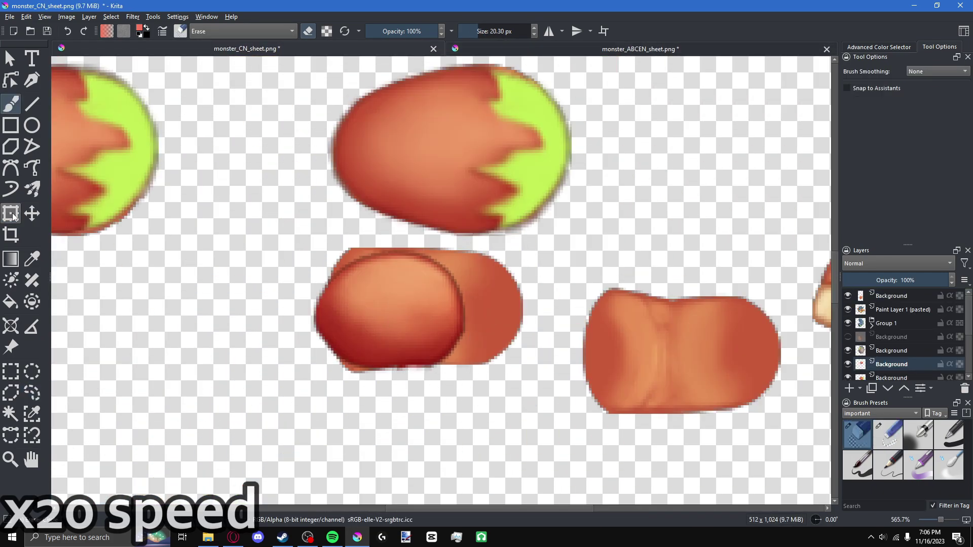
pyautogui.scroll(-5, 456, 279)
pyautogui.scroll(3, 456, 279)
pyautogui.moveTo(879, 354); pyautogui.dragTo(878, 374)
# Copy the eye and remaining limb pieces from monster_ABCEN_sheet onto the head and leg segments in monster_CN_sheet
pyautogui.click(639, 48)
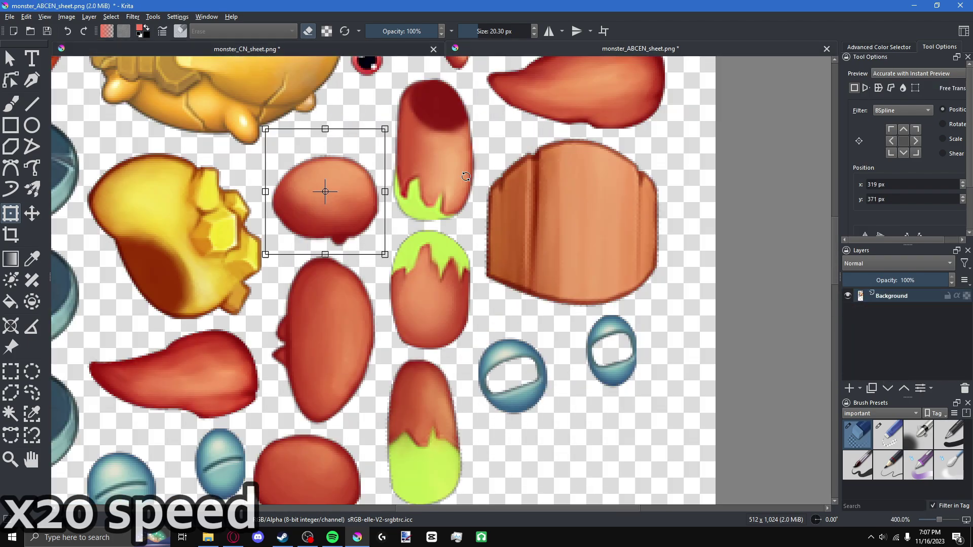
pyautogui.hotkey('ctrl', 'c')
pyautogui.click(245, 49)
pyautogui.hotkey('ctrl', 'v')
pyautogui.click(638, 48)
pyautogui.scroll(-5, 456, 279)
pyautogui.click(245, 49)
# Erase the leftover red spikes behind the body and the original limb parts on the base layer with the eraser brushes
pyautogui.scroll(5, 481, 148)
pyautogui.click(10, 104)
pyautogui.scroll(-5, 482, 148)
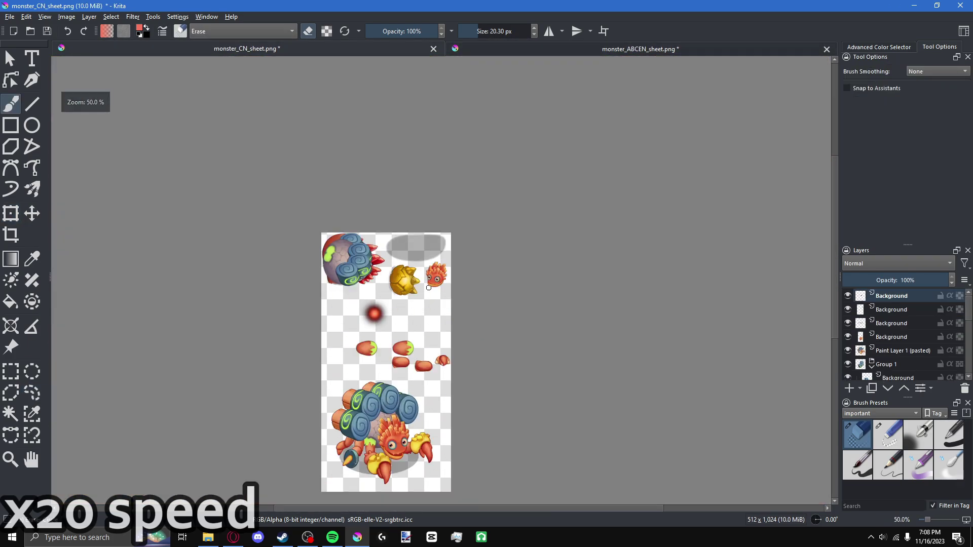
pyautogui.scroll(3, 355, 253)
pyautogui.scroll(-5, 354, 254)
pyautogui.click(892, 360)
pyautogui.click(888, 435)
pyautogui.scroll(-2, 254, 354)
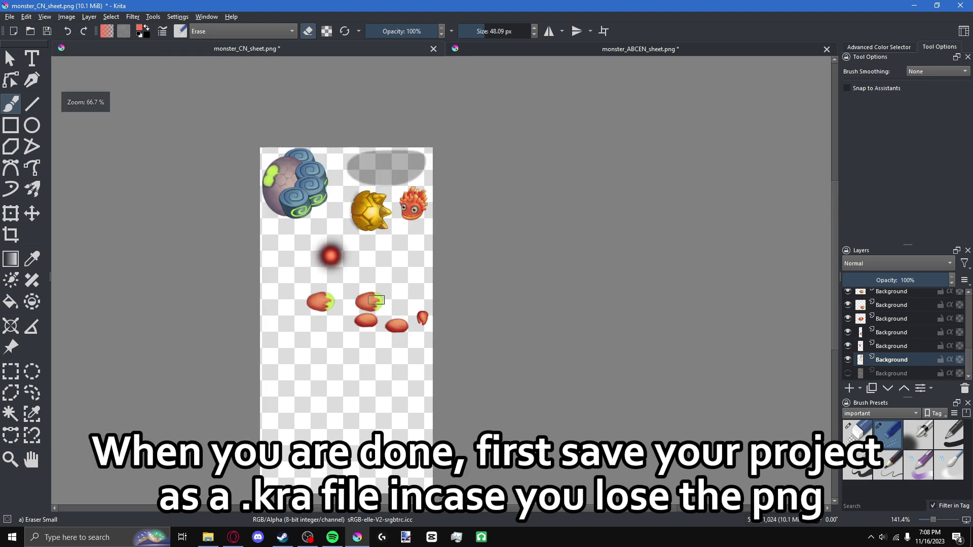
# Save the edited sheet as a Krita document (*.kra) named monster_CN_sheet in the monsters folder
pyautogui.click(9, 16)
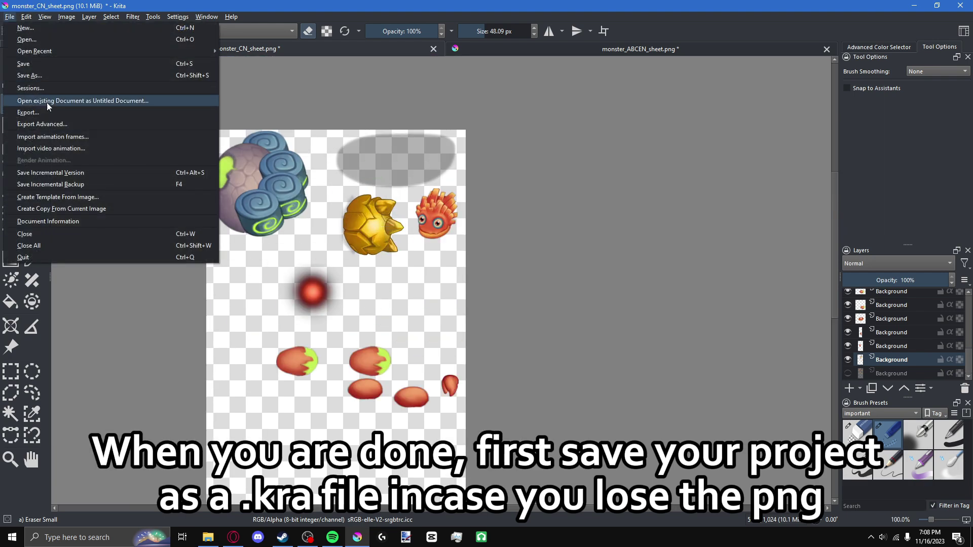
pyautogui.click(29, 75)
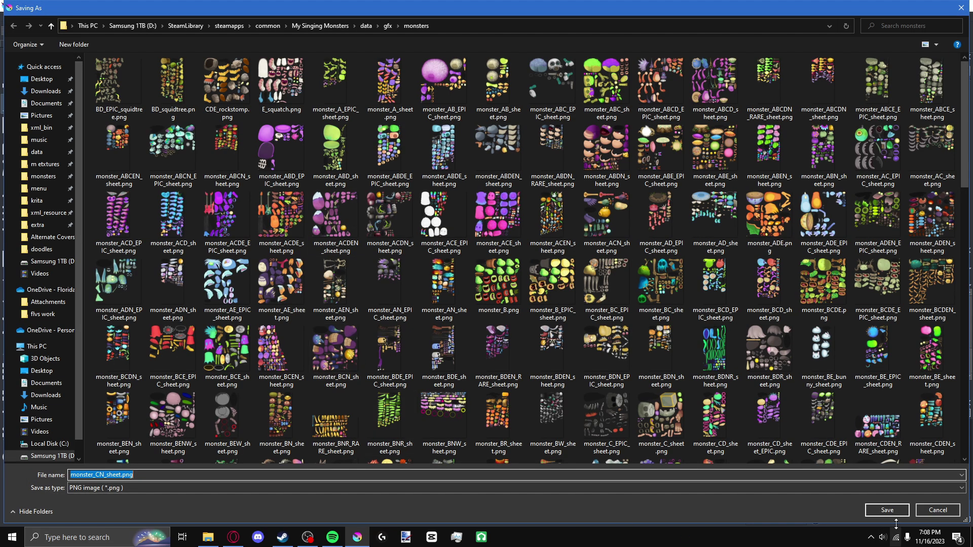
pyautogui.click(222, 485)
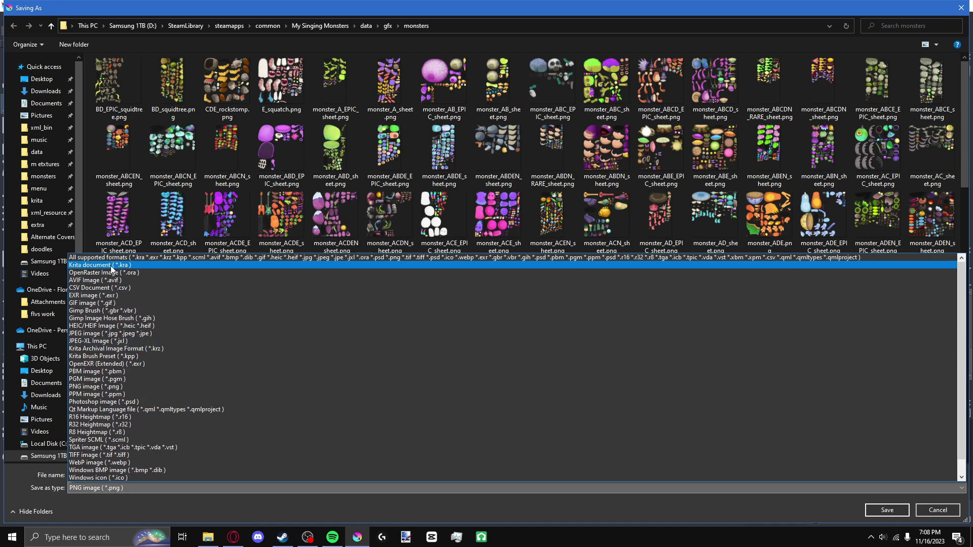
pyautogui.click(215, 264)
pyautogui.click(886, 510)
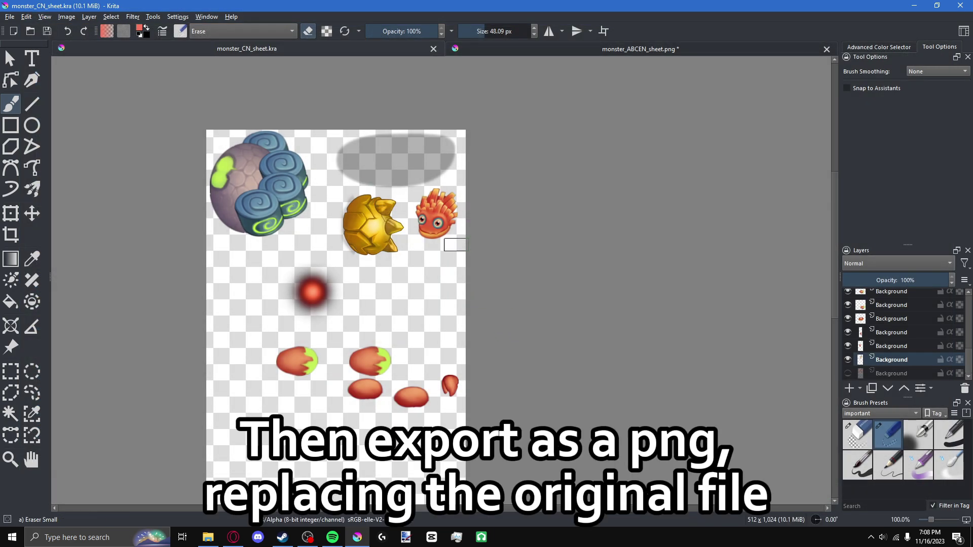
# Export the edited sheet as a PNG image over monster_CN_sheet.png in the monsters folder, keeping the default PNG options
pyautogui.click(9, 16)
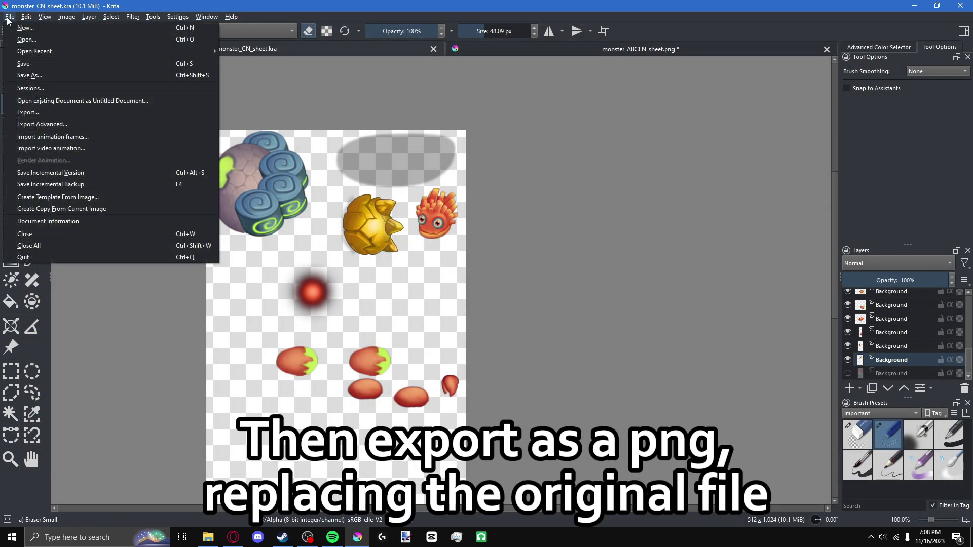
pyautogui.click(38, 114)
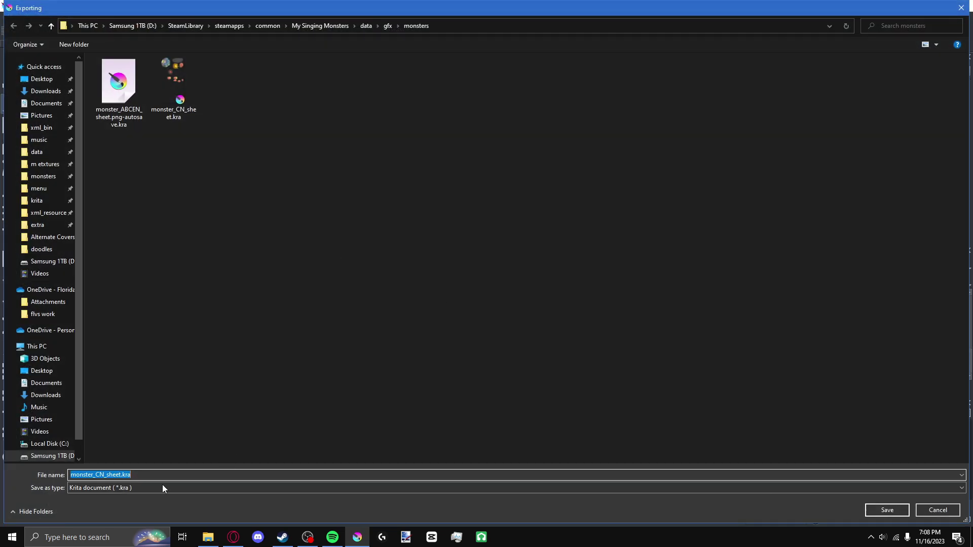
pyautogui.click(163, 487)
pyautogui.click(355, 381)
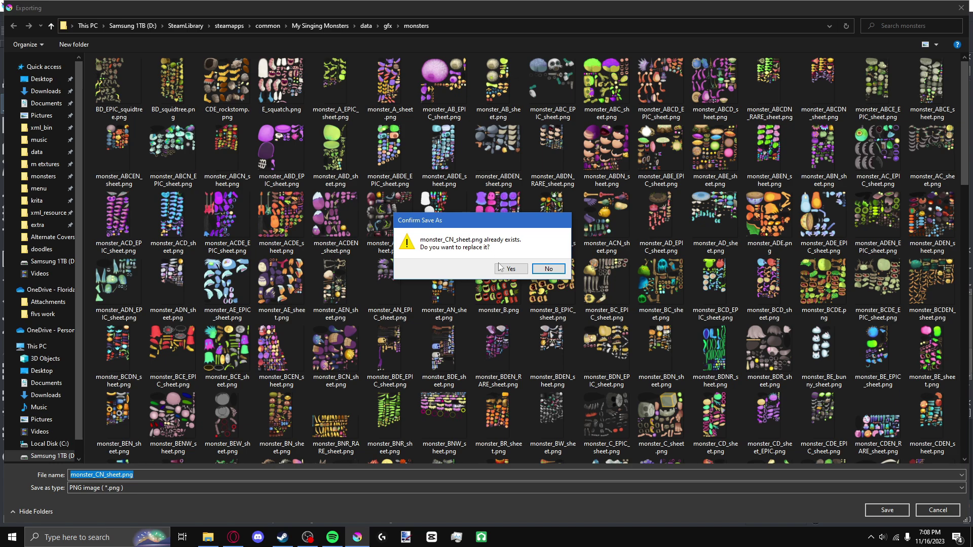
pyautogui.click(505, 269)
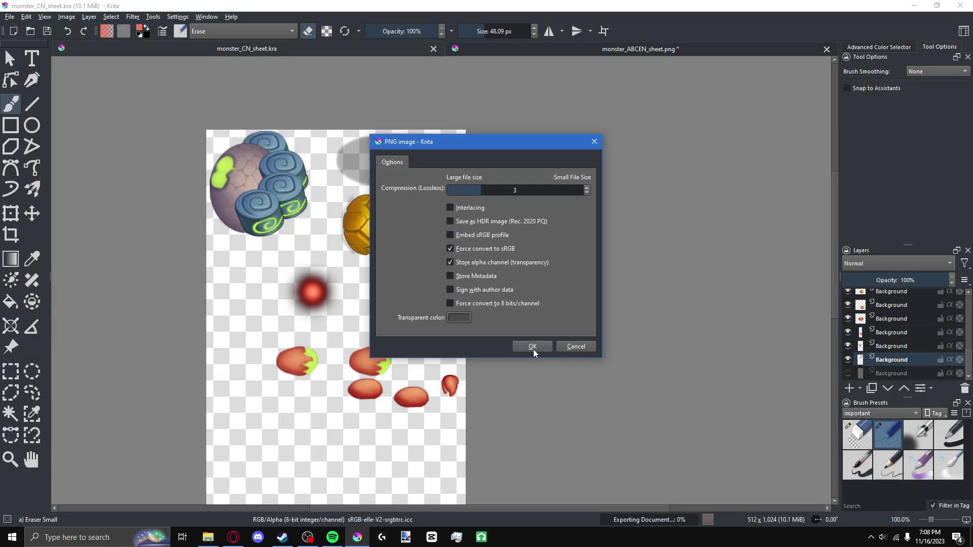
pyautogui.click(534, 347)
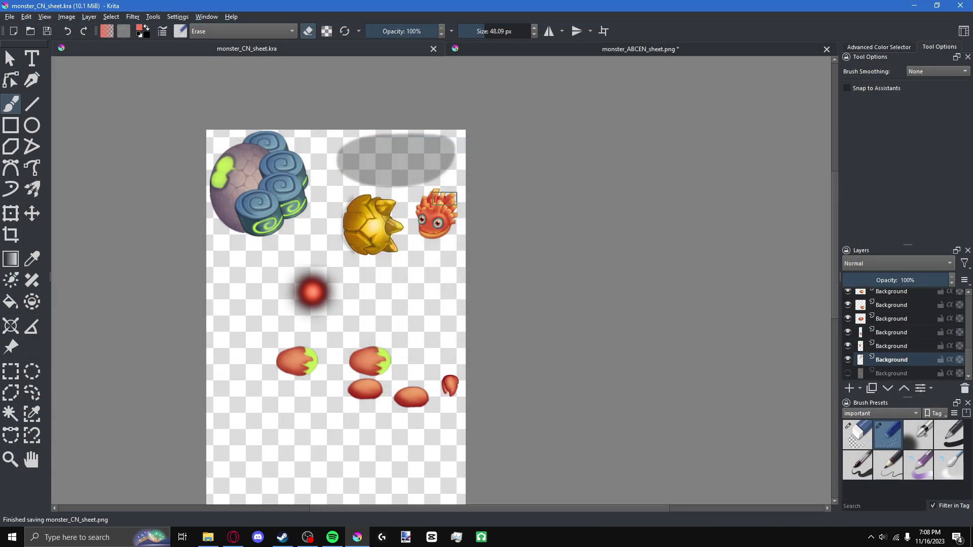
# Switch to File Explorer and open monster_CN_sheet.png from the monsters folder with paint.net
pyautogui.click(214, 540)
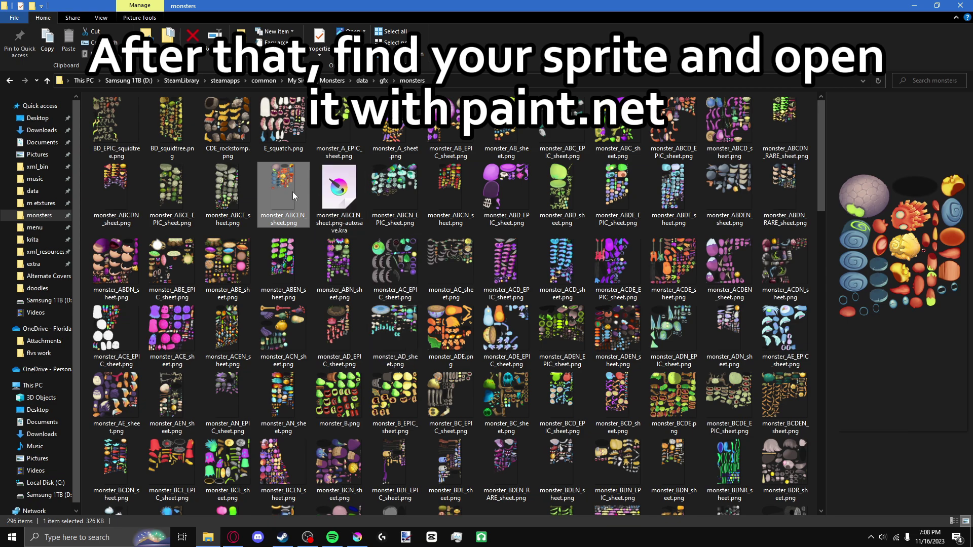
pyautogui.scroll(-6, 293, 196)
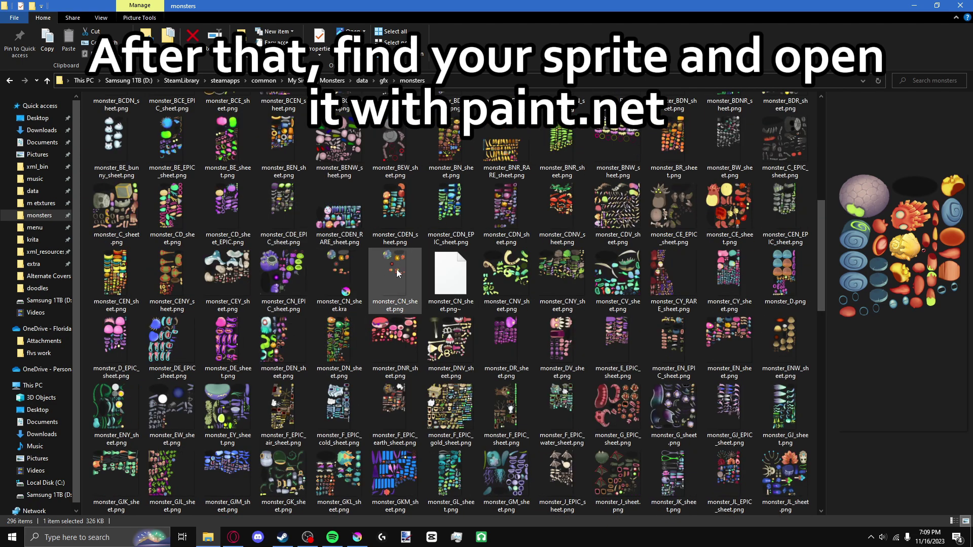
pyautogui.click(397, 272)
pyautogui.rightClick(396, 268)
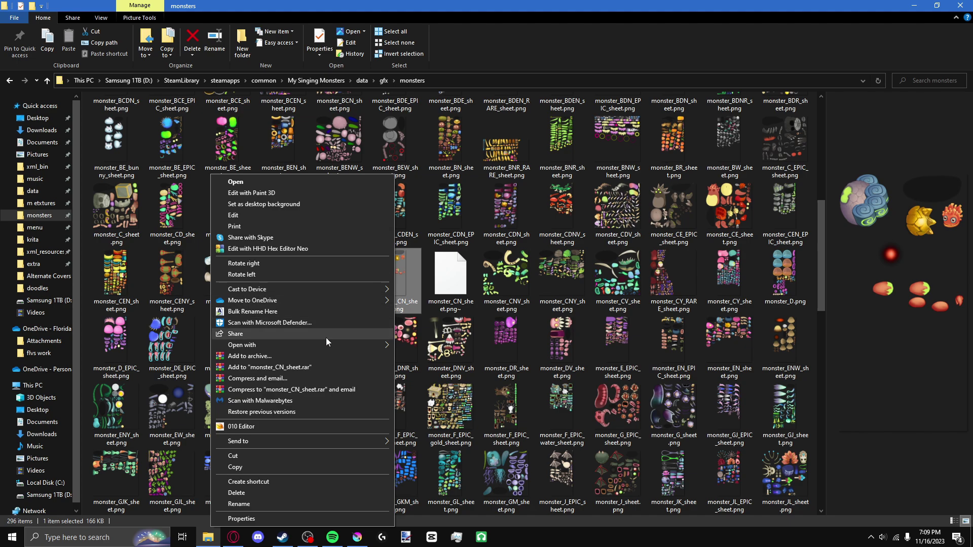
pyautogui.moveTo(324, 344)
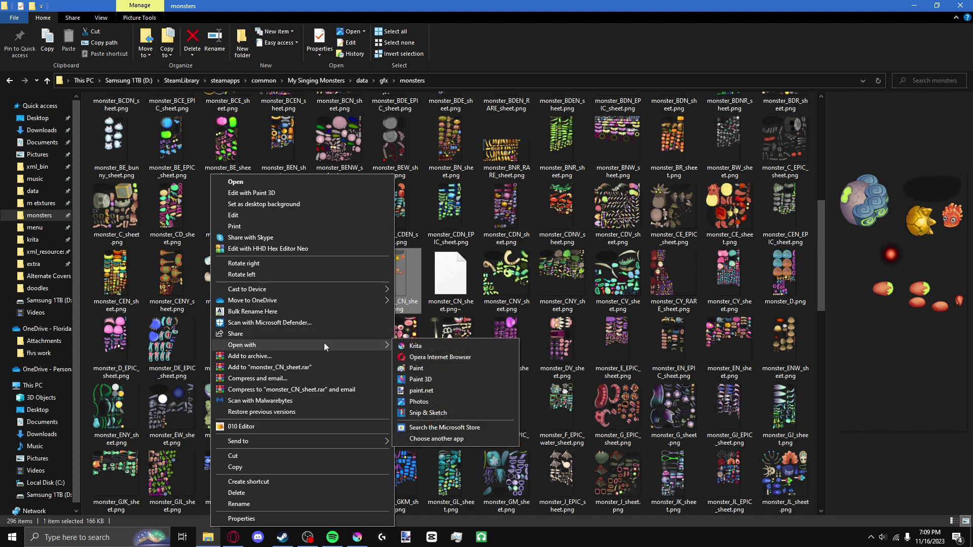
pyautogui.click(421, 391)
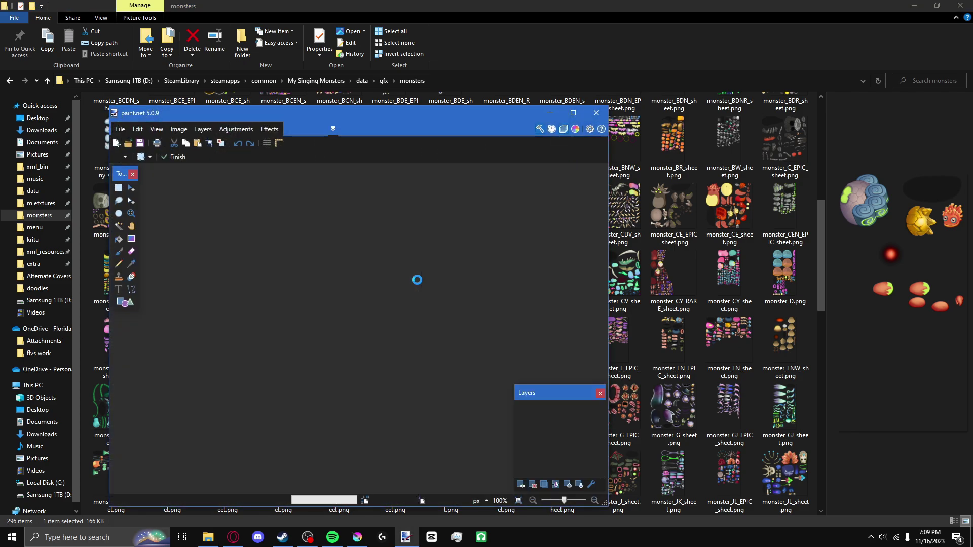
# Apply the PreMultiply Alpha effect to the sprite sheet
pyautogui.click(268, 129)
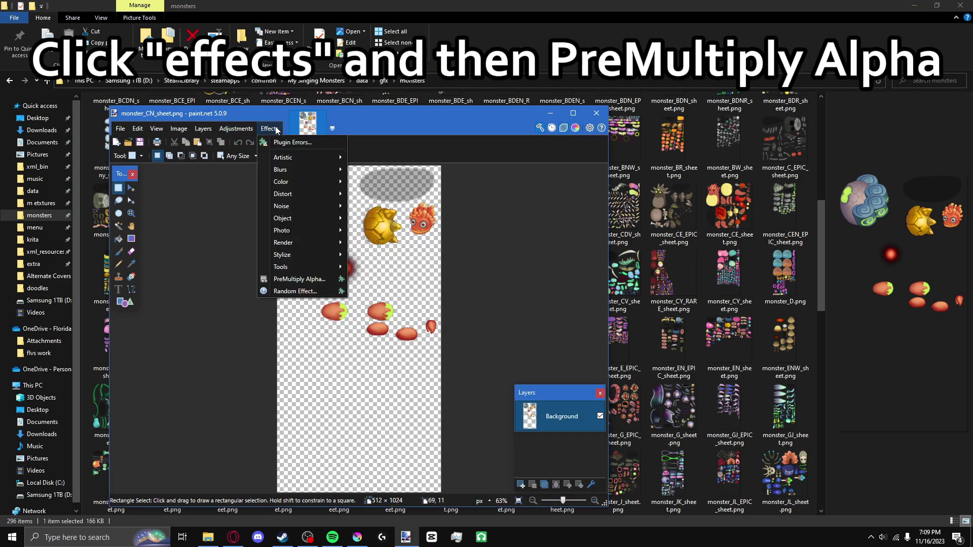
pyautogui.click(318, 279)
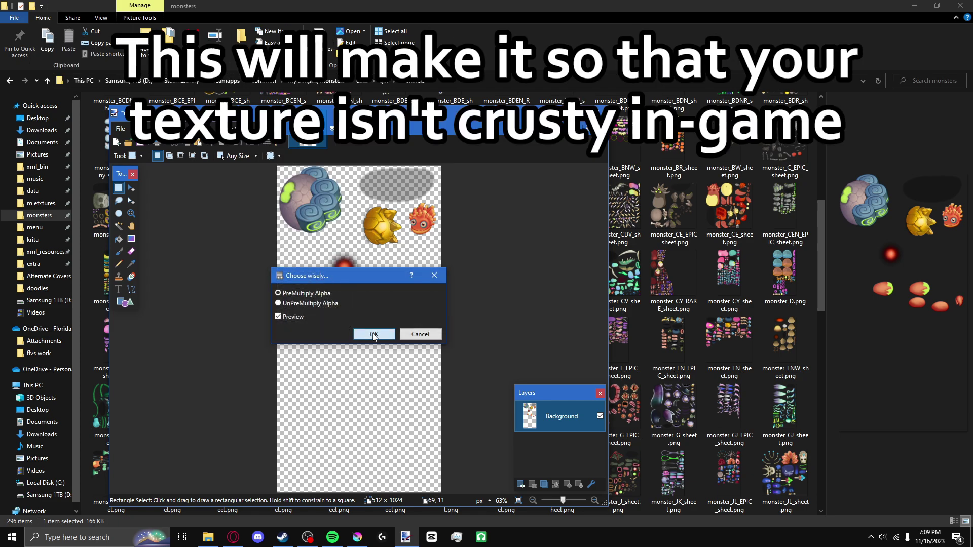
pyautogui.click(373, 335)
# Save the sheet as a PNG over the existing monster_CN_sheet.png and close paint.net
pyautogui.click(120, 131)
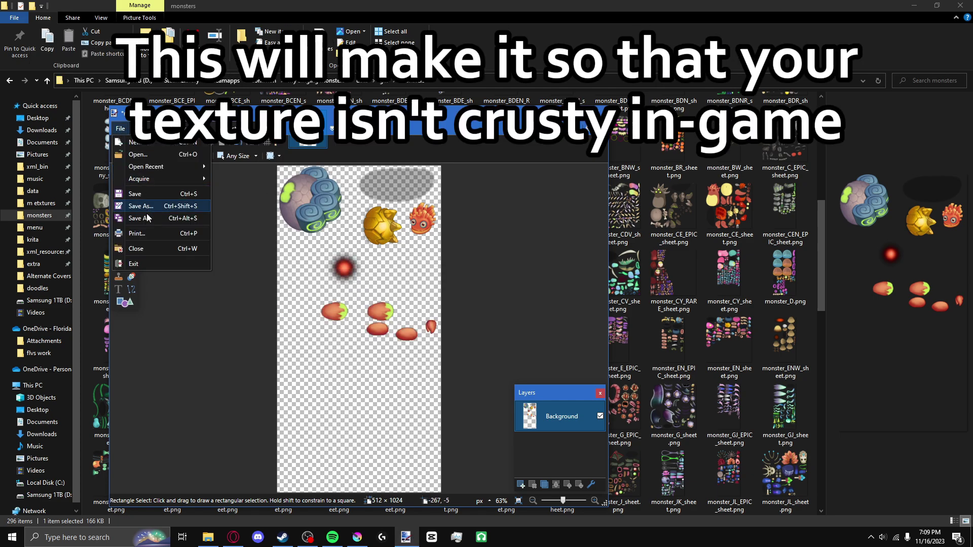
pyautogui.click(147, 205)
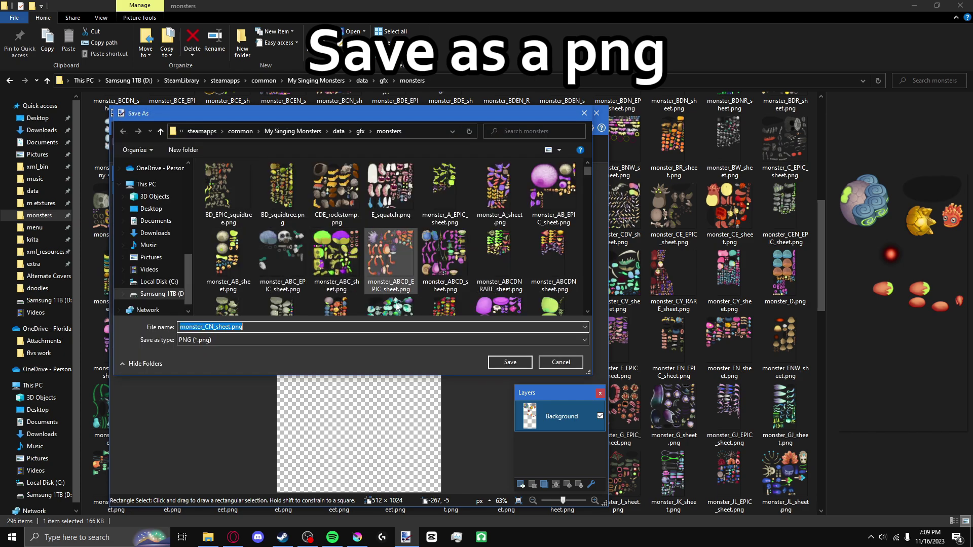
pyautogui.click(510, 362)
pyautogui.click(507, 270)
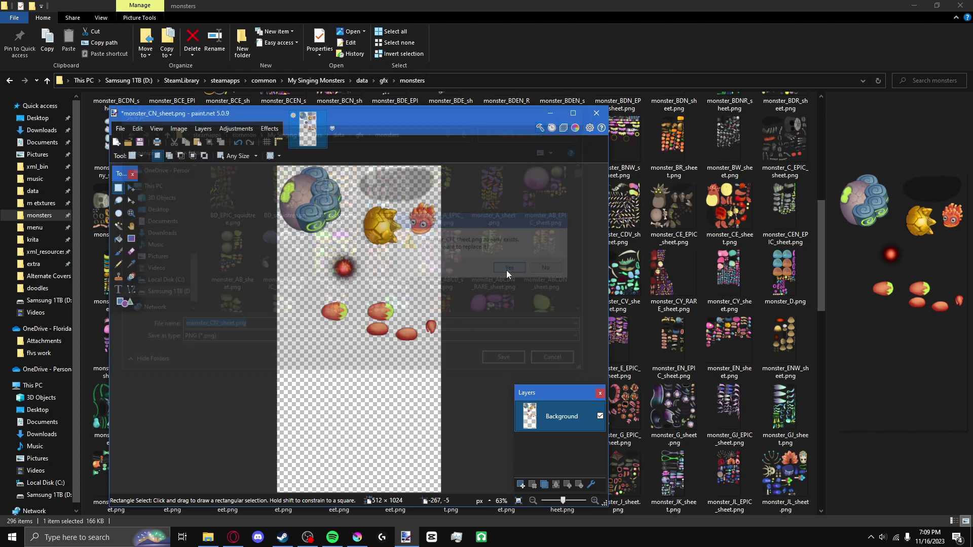
pyautogui.click(540, 466)
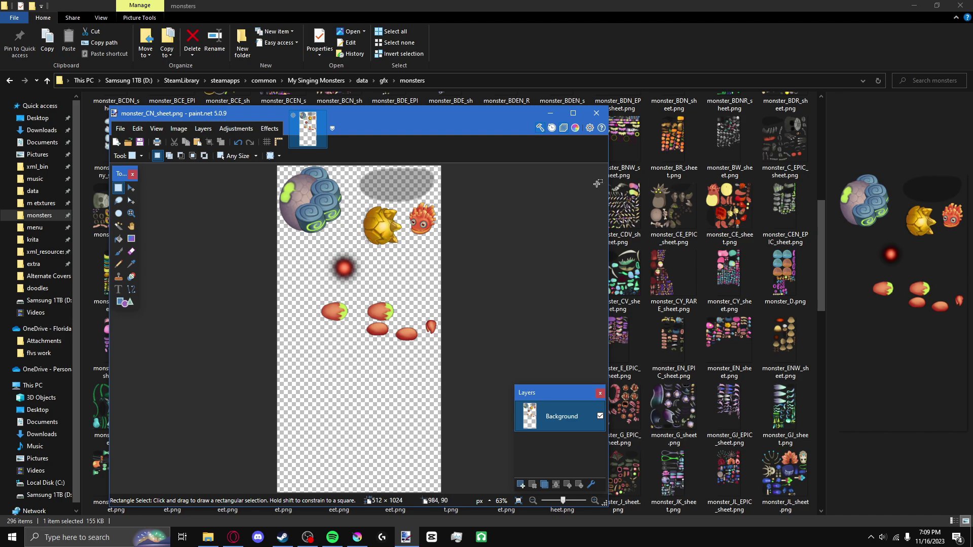
pyautogui.click(596, 113)
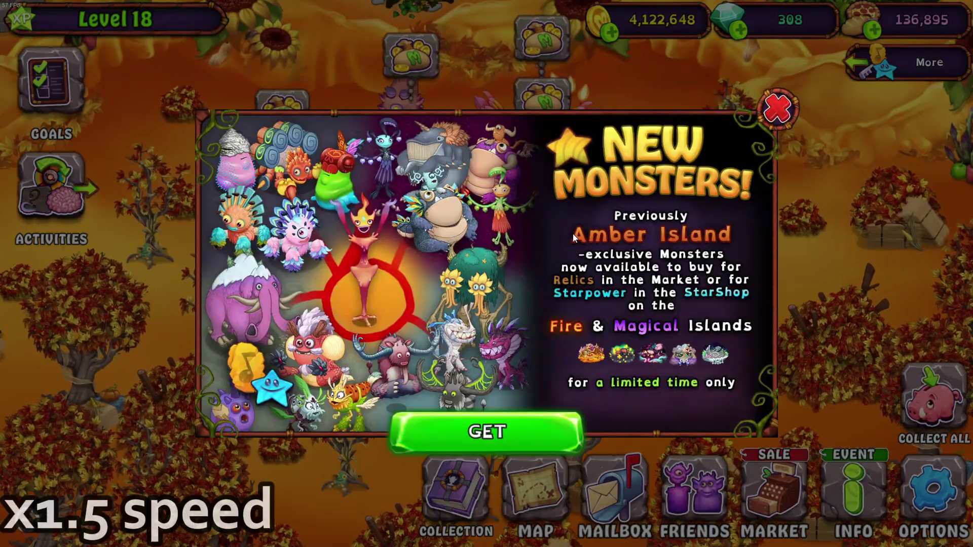
# Dismiss the New Monsters announcement in My Singing Monsters and examine the retextured monster on the island up close
pyautogui.click(777, 102)
pyautogui.scroll(5, 433, 353)
pyautogui.click(433, 353)
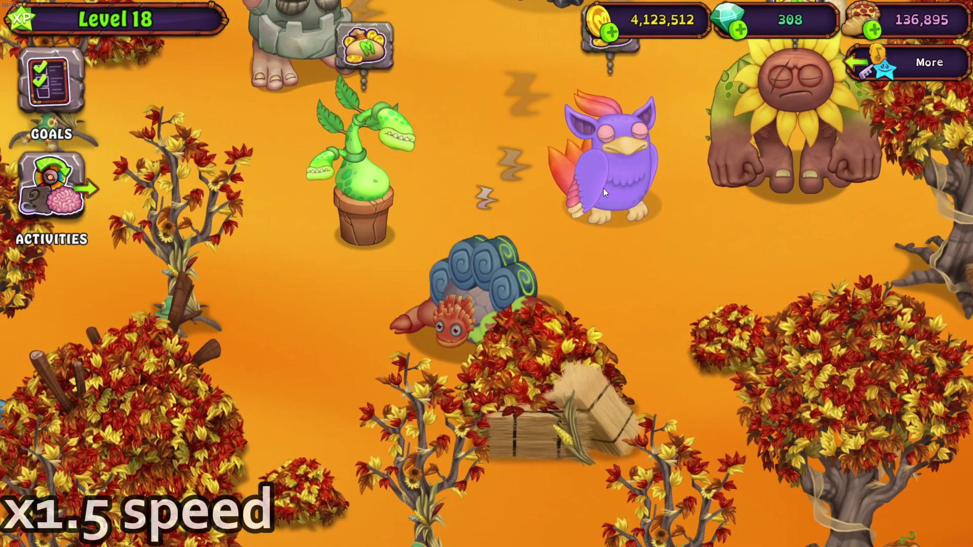
pyautogui.moveTo(476, 284); pyautogui.dragTo(528, 257)
pyautogui.click(847, 489)
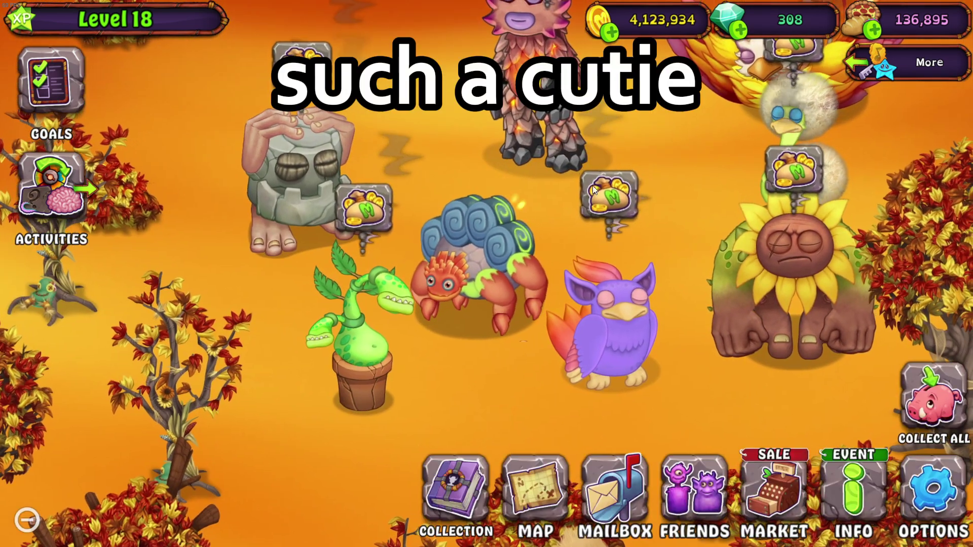
pyautogui.click(603, 174)
pyautogui.click(332, 217)
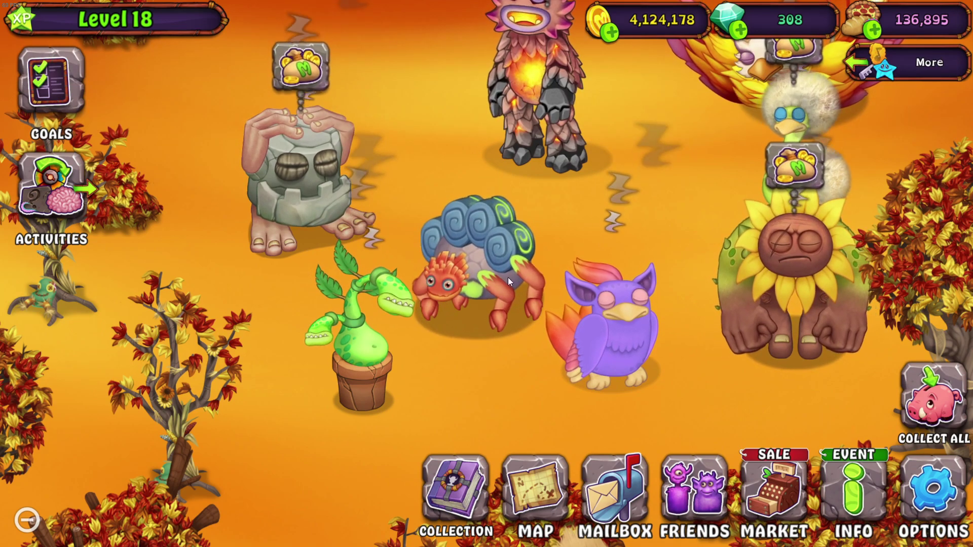
pyautogui.click(479, 262)
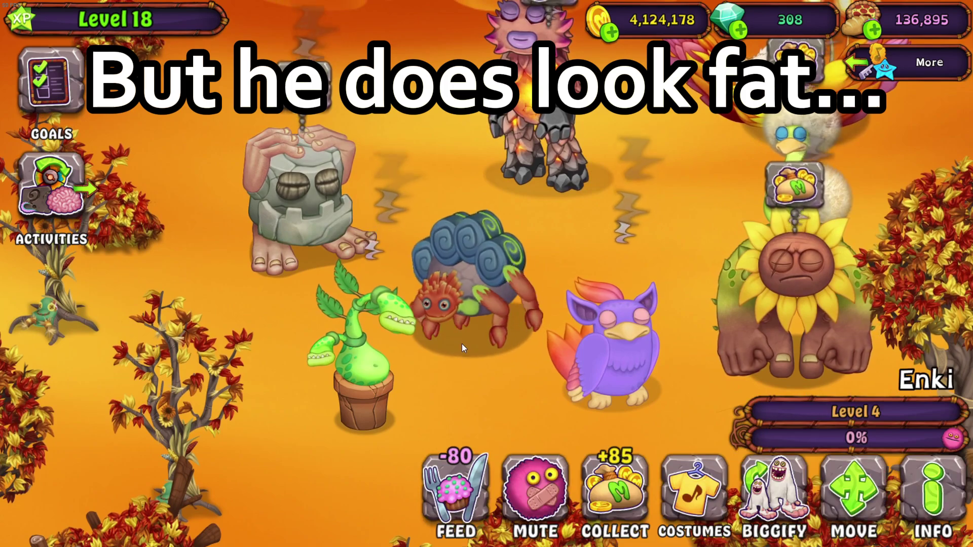
pyautogui.click(479, 393)
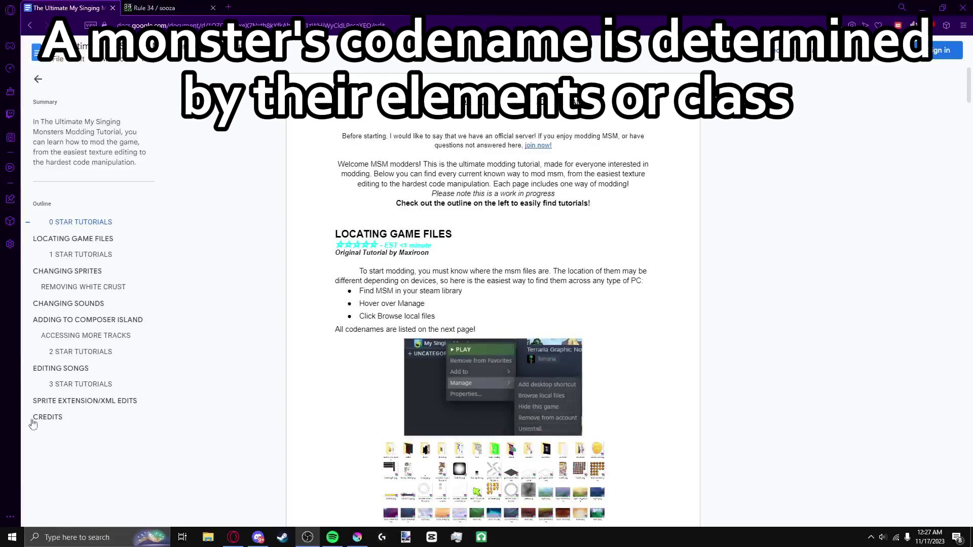
# Look through the Locating Game Files section of the My Singing Monsters modding document for the codename list
pyautogui.scroll(-8, 787, 323)
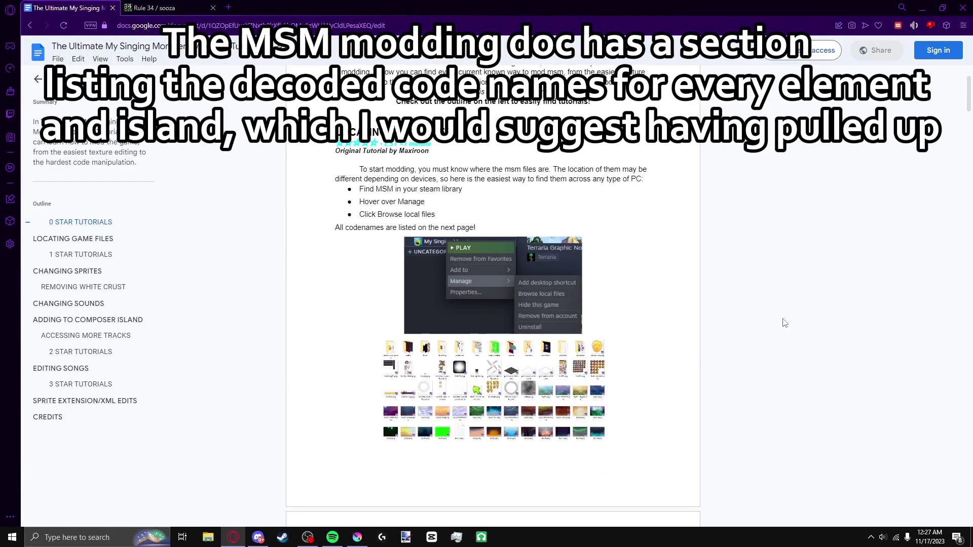
pyautogui.scroll(-3, 784, 323)
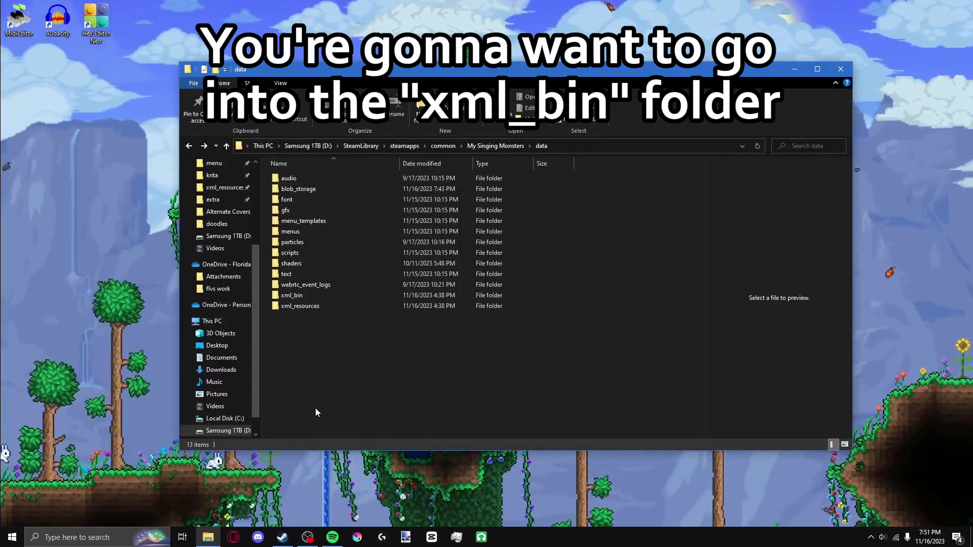
# Copy 013_CN.bin and 014_D.bin from the game's xml_bin folder to the desktop
pyautogui.doubleClick(298, 298)
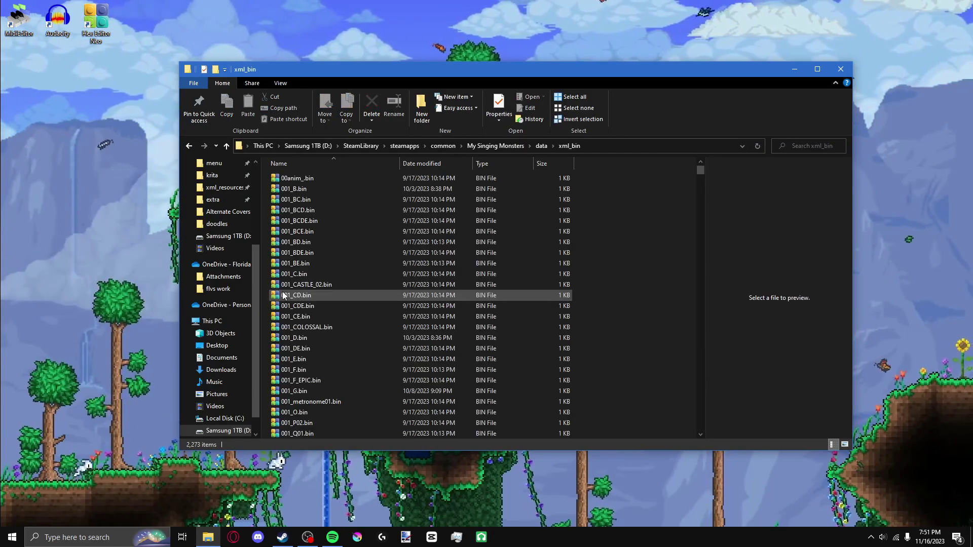
pyautogui.scroll(-3, 482, 235)
pyautogui.scroll(-20, 485, 245)
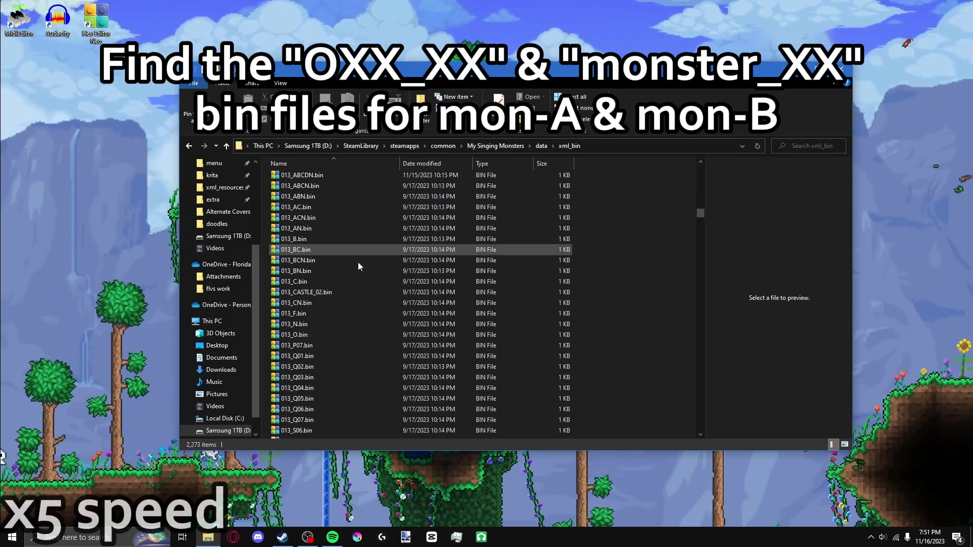
pyautogui.moveTo(91, 179); pyautogui.dragTo(23, 177)
pyautogui.scroll(-12, 513, 271)
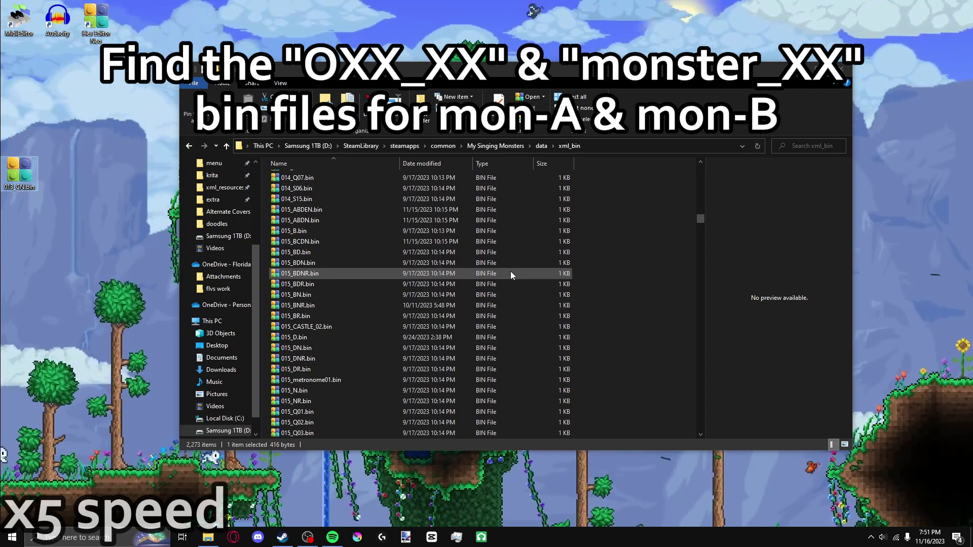
pyautogui.scroll(1, 300, 191)
pyautogui.moveTo(21, 275); pyautogui.dragTo(96, 175)
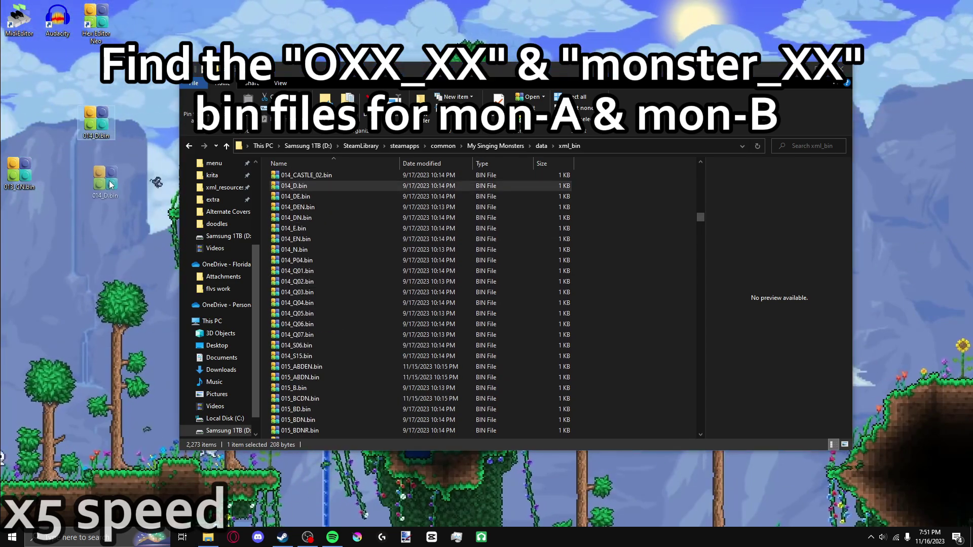
# Copy monster_cn.bin and monster_d.bin from the xml_bin folder to the desktop
pyautogui.scroll(-20, 468, 272)
pyautogui.scroll(-20, 443, 286)
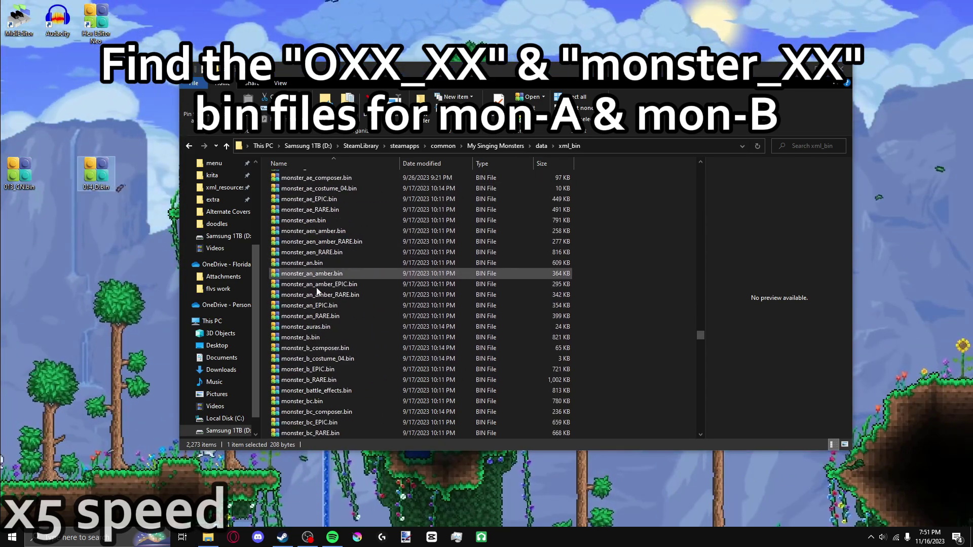
pyautogui.moveTo(301, 273); pyautogui.dragTo(19, 225)
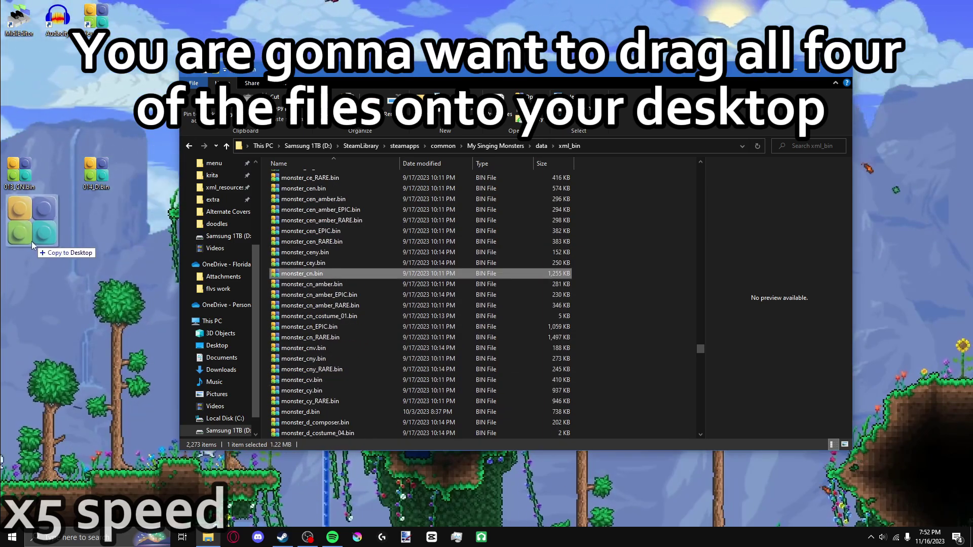
pyautogui.scroll(-4, 321, 322)
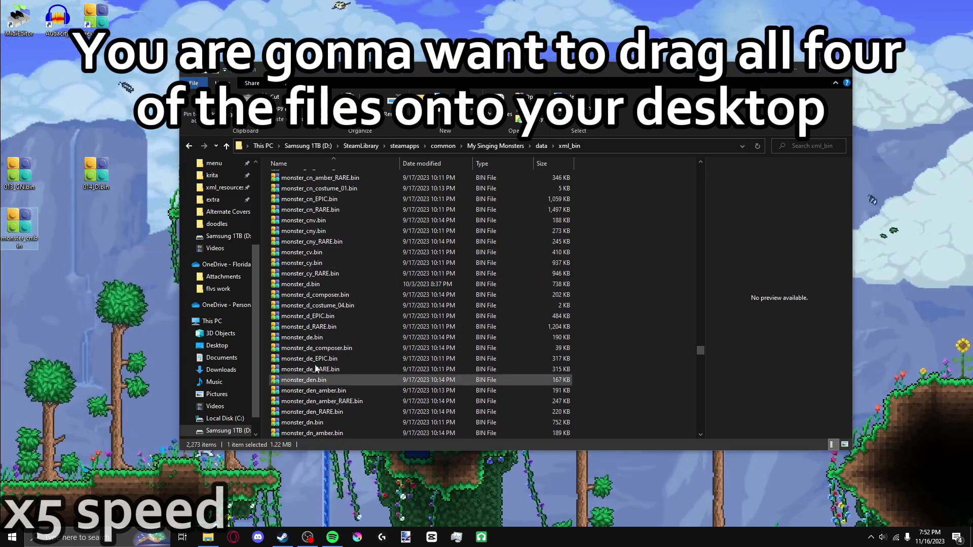
pyautogui.click(293, 285)
pyautogui.moveTo(109, 242); pyautogui.dragTo(108, 243)
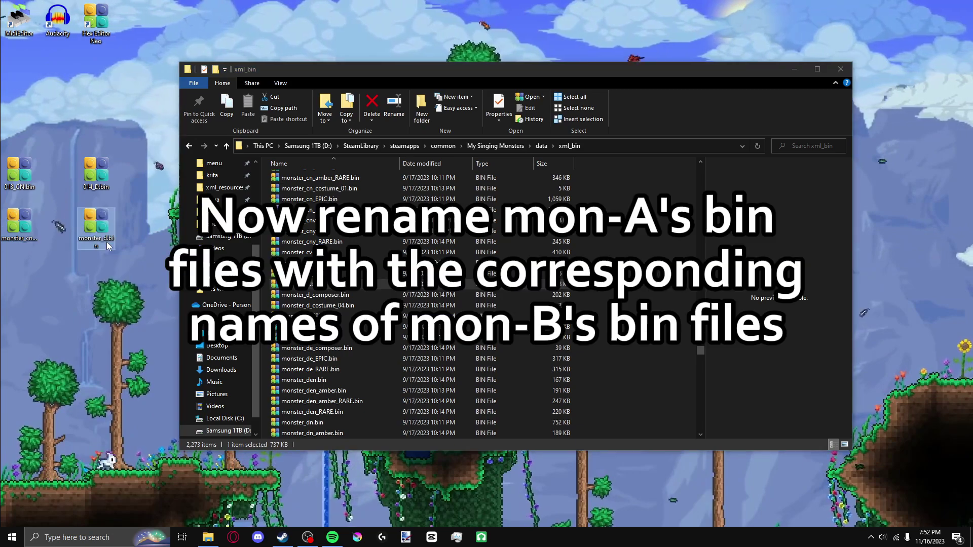
# Delete the desktop copy of 014_D.bin and rename the desktop copy of 013_CN.bin as 014_D.bin
pyautogui.rightClick(103, 182)
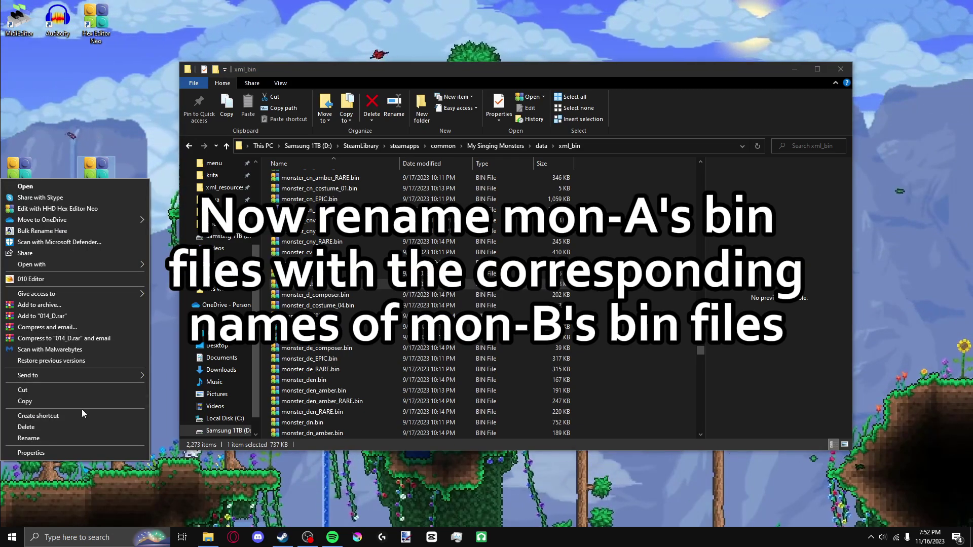
pyautogui.click(55, 439)
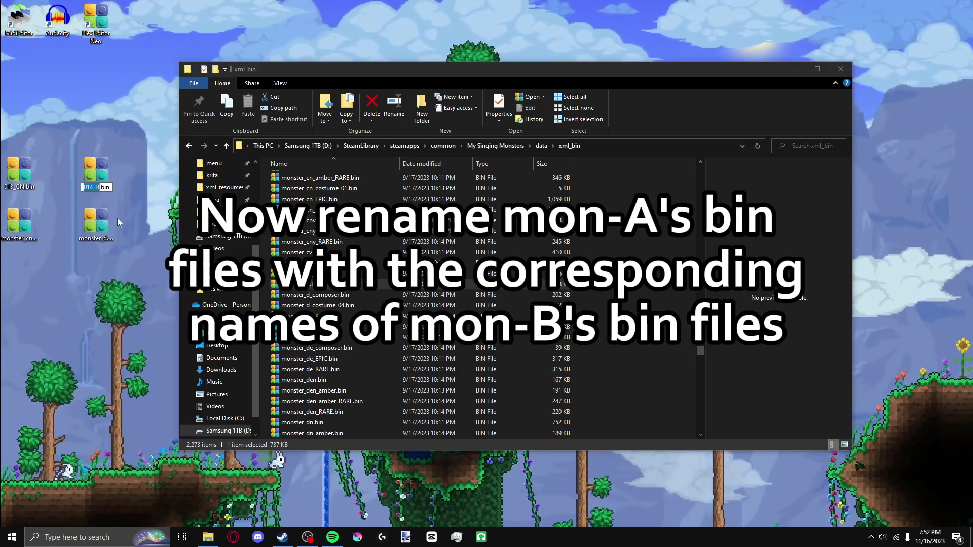
pyautogui.rightClick(107, 174)
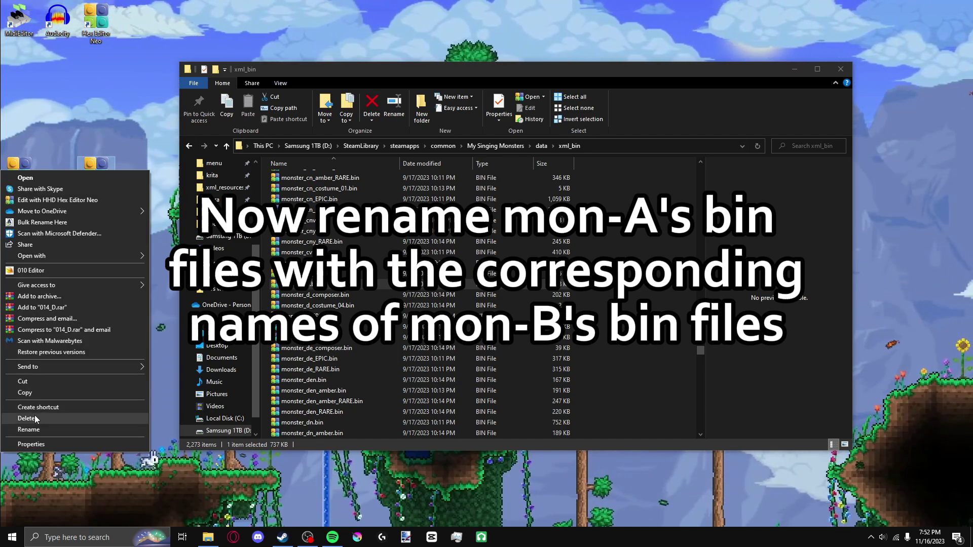
pyautogui.press('Escape')
pyautogui.rightClick(19, 172)
pyautogui.click(46, 432)
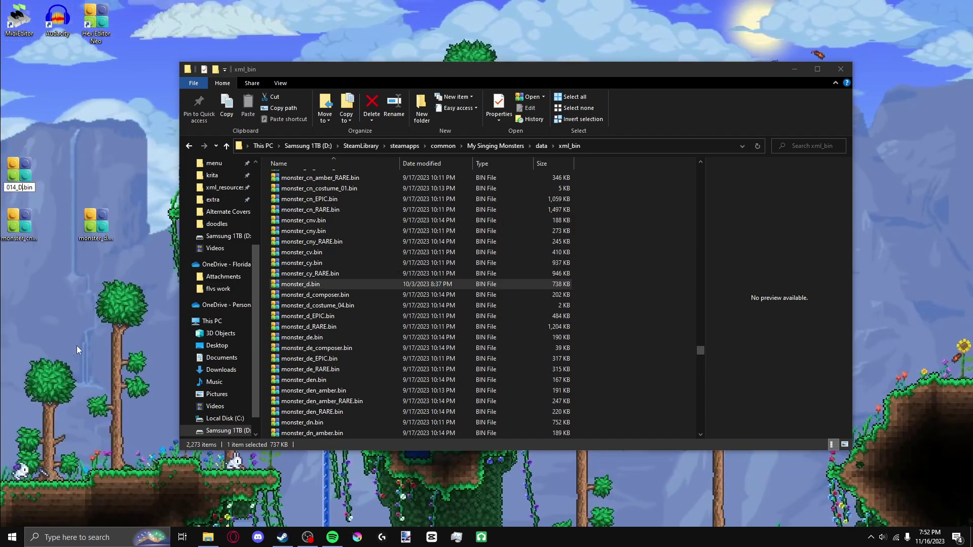
# Delete the desktop copy of monster_d.bin and rename the desktop copy of monster_cn.bin as monster_d.bin
pyautogui.rightClick(96, 229)
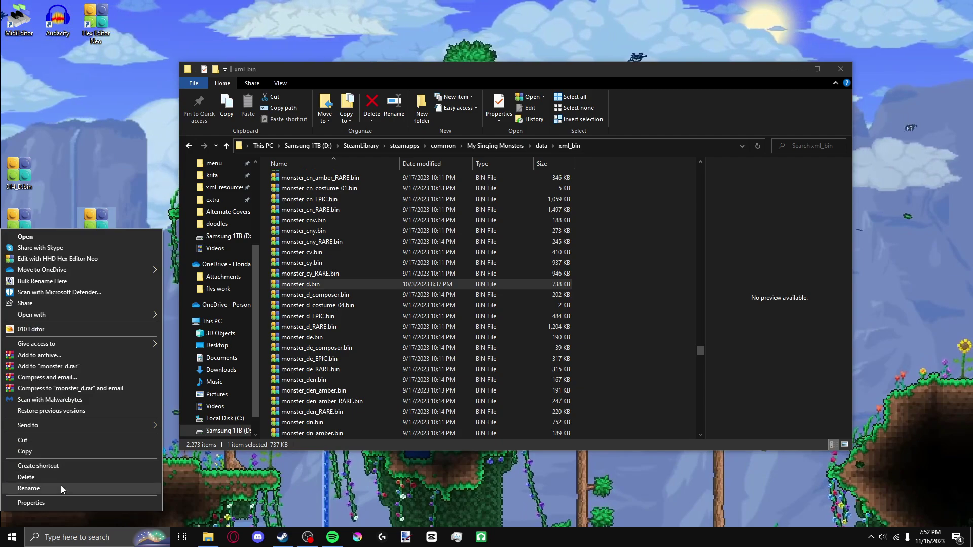
pyautogui.click(60, 488)
pyautogui.rightClick(96, 231)
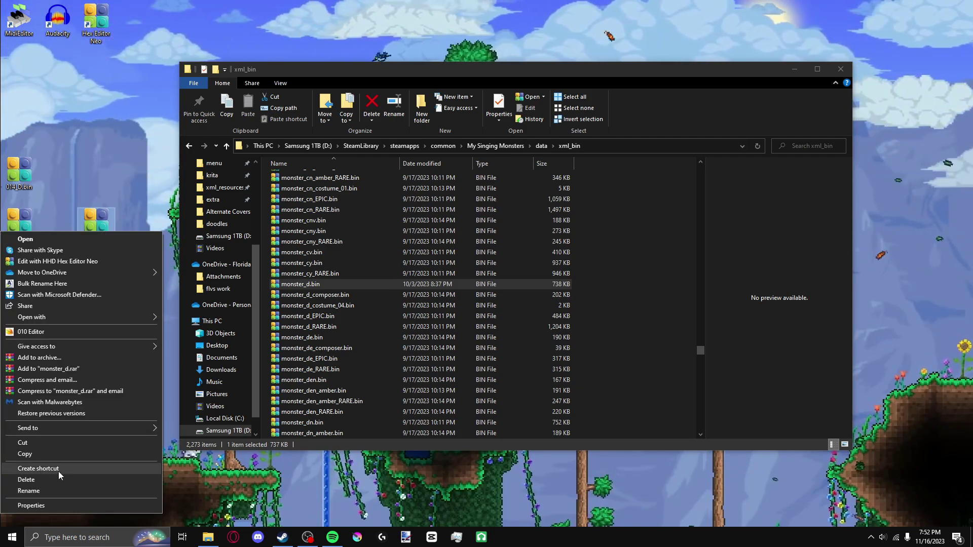
pyautogui.click(52, 482)
pyautogui.rightClick(29, 237)
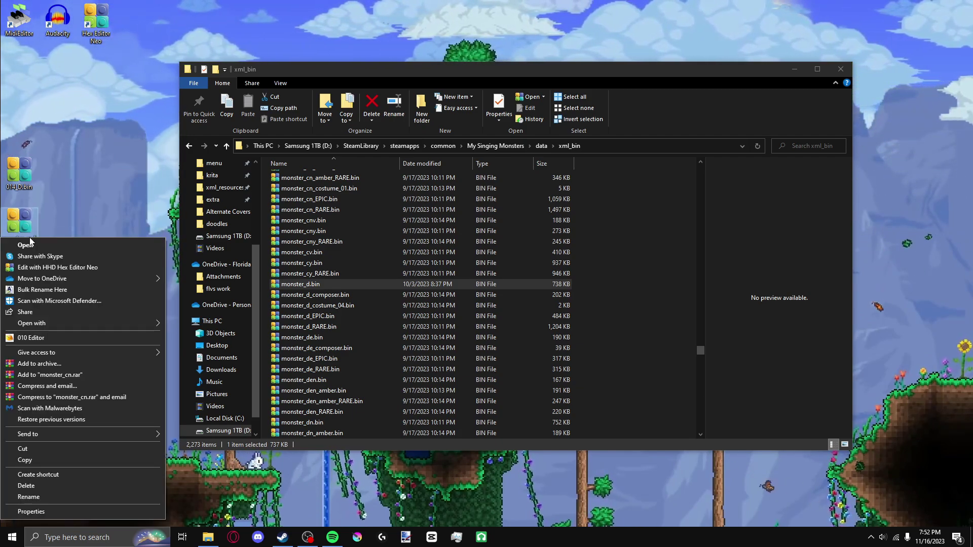
pyautogui.click(51, 496)
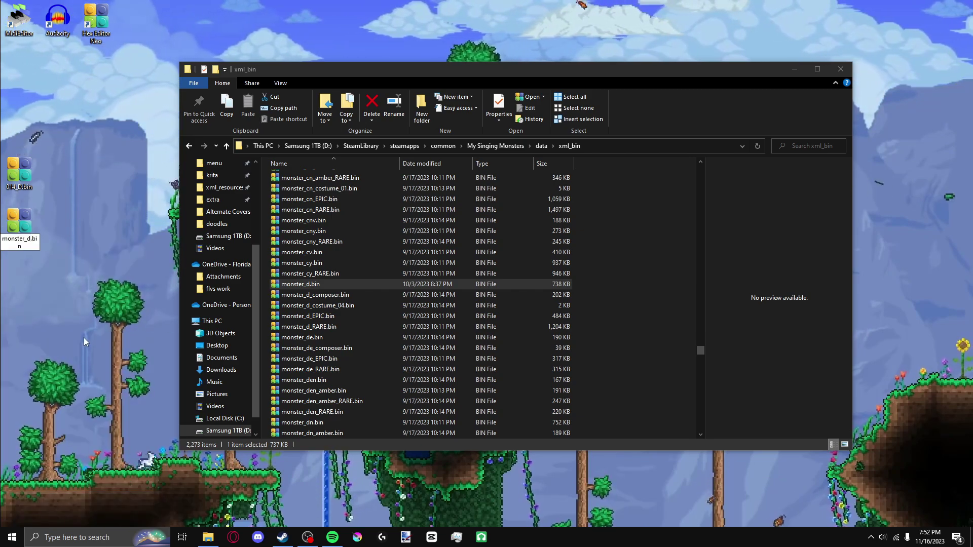
pyautogui.press('Return')
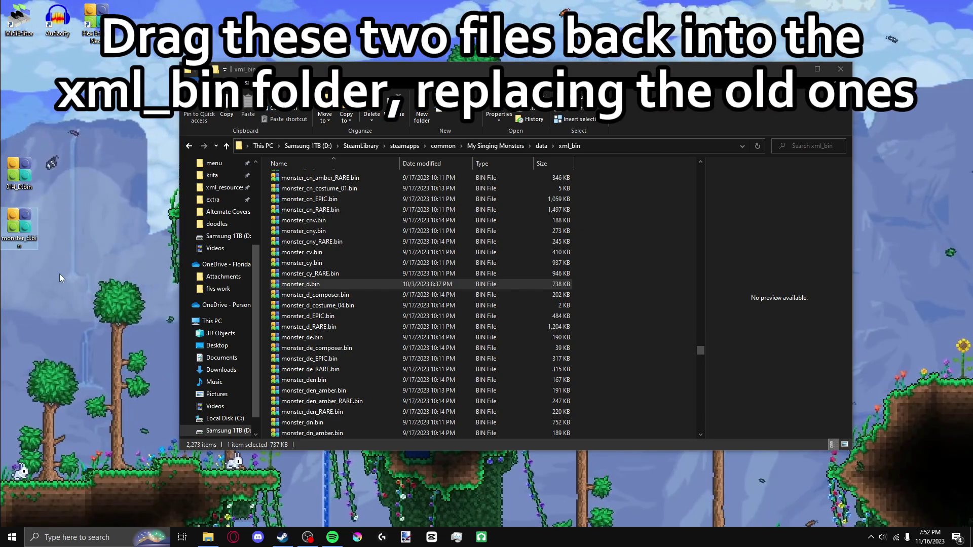
# Copy the renamed 014_D.bin and monster_d.bin into xml_bin, replacing the existing files, and delete the desktop copies
pyautogui.moveTo(60, 278); pyautogui.dragTo(604, 254)
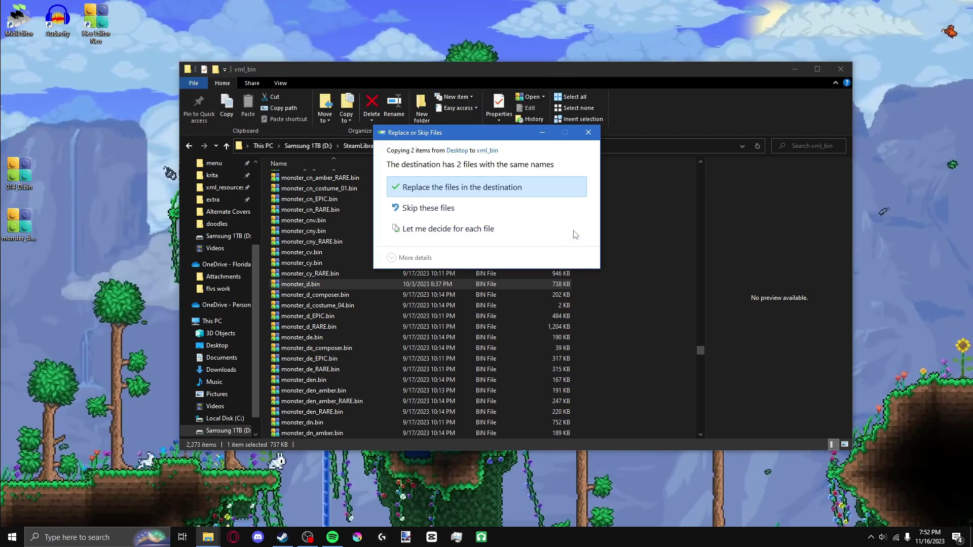
pyautogui.click(474, 188)
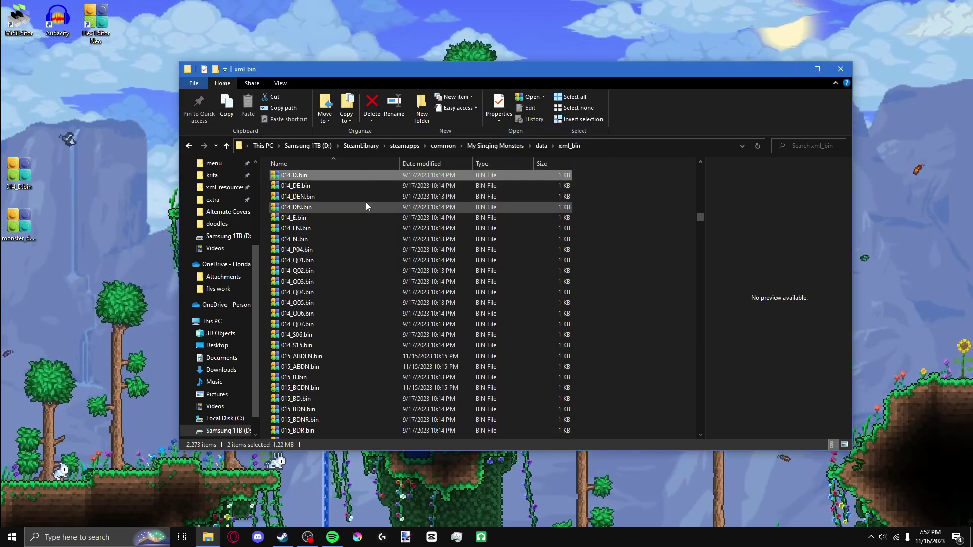
pyautogui.rightClick(21, 174)
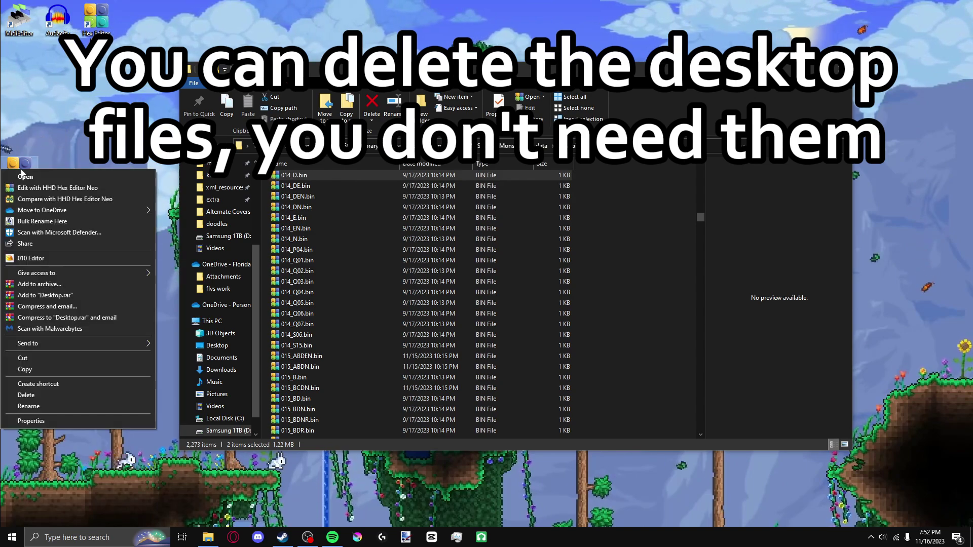
pyautogui.click(32, 397)
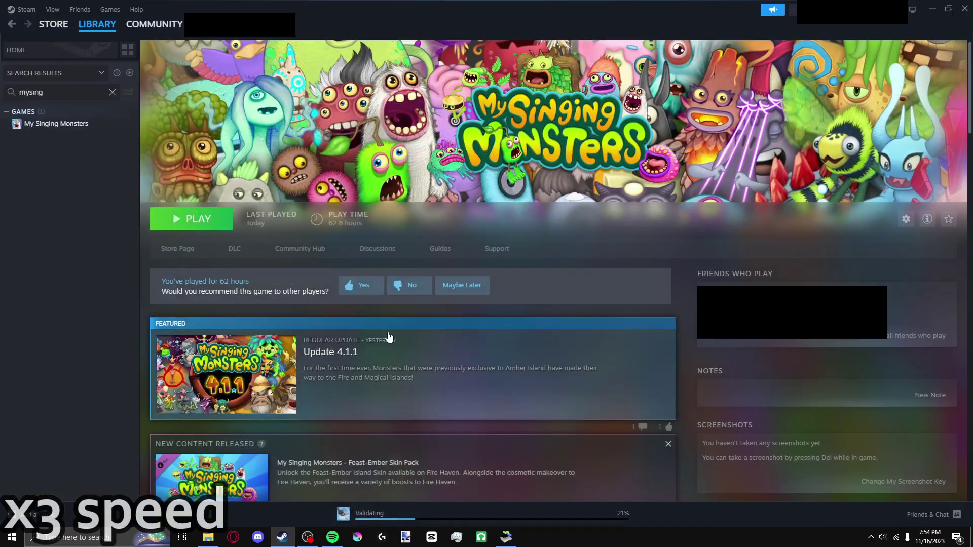
# Launch My Singing Monsters from Steam and examine the swapped monster on a friend's Fire Oasis island
pyautogui.click(198, 219)
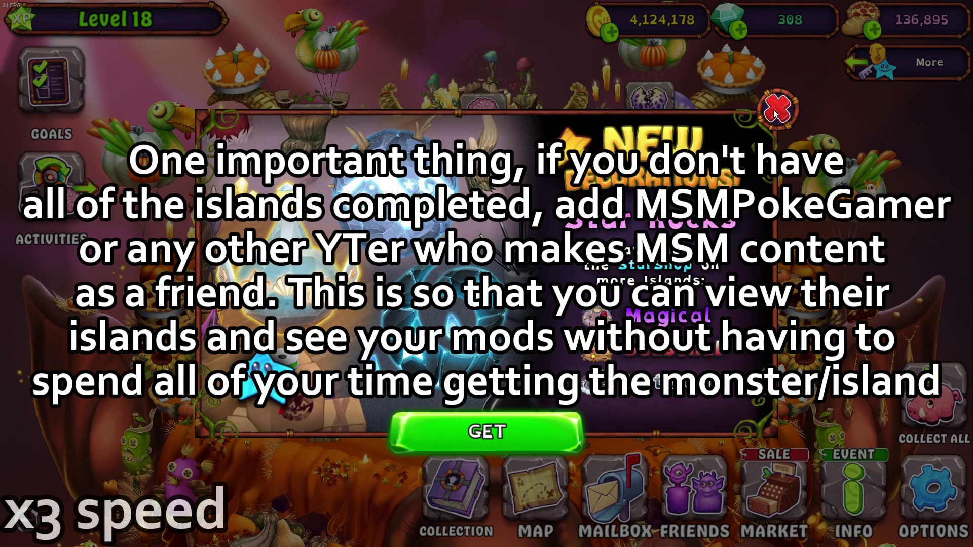
pyautogui.click(487, 426)
pyautogui.click(694, 489)
pyautogui.click(934, 484)
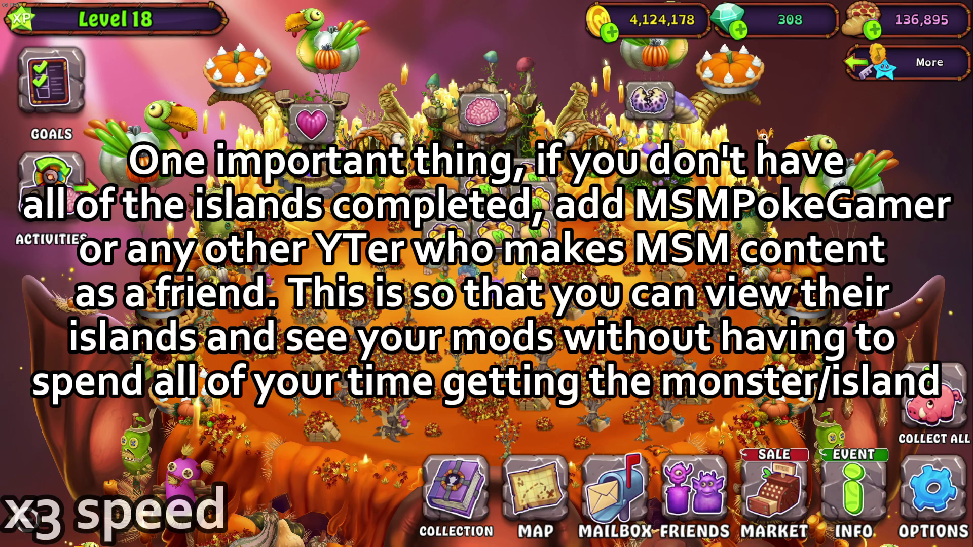
pyautogui.click(536, 487)
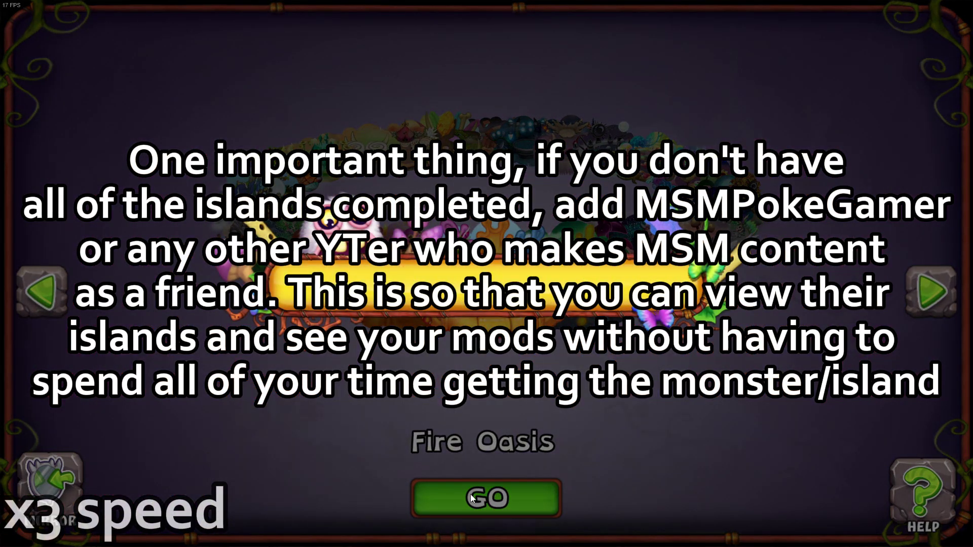
pyautogui.click(471, 498)
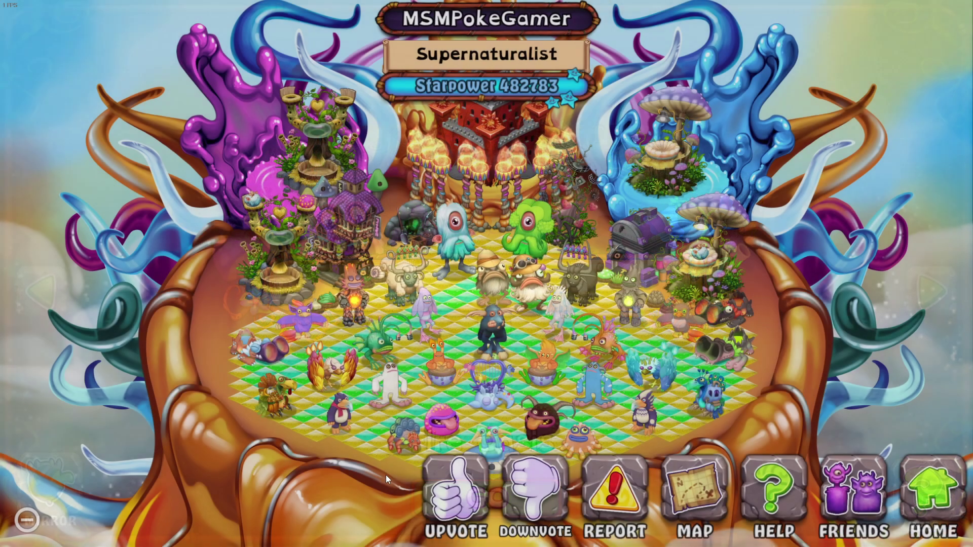
pyautogui.scroll(5, 376, 369)
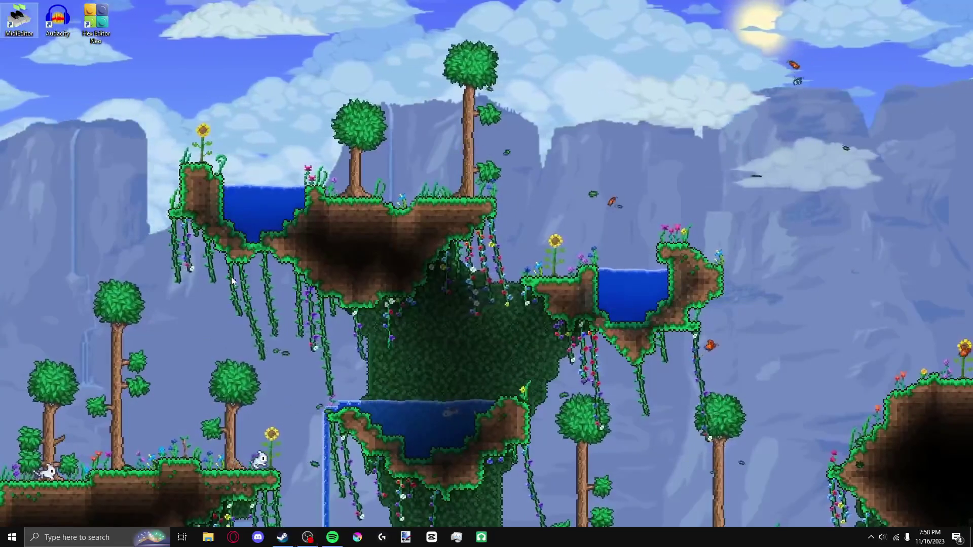
# Start MidiEditor and open world14.mid from the game's data/audio/music folder
pyautogui.doubleClick(20, 19)
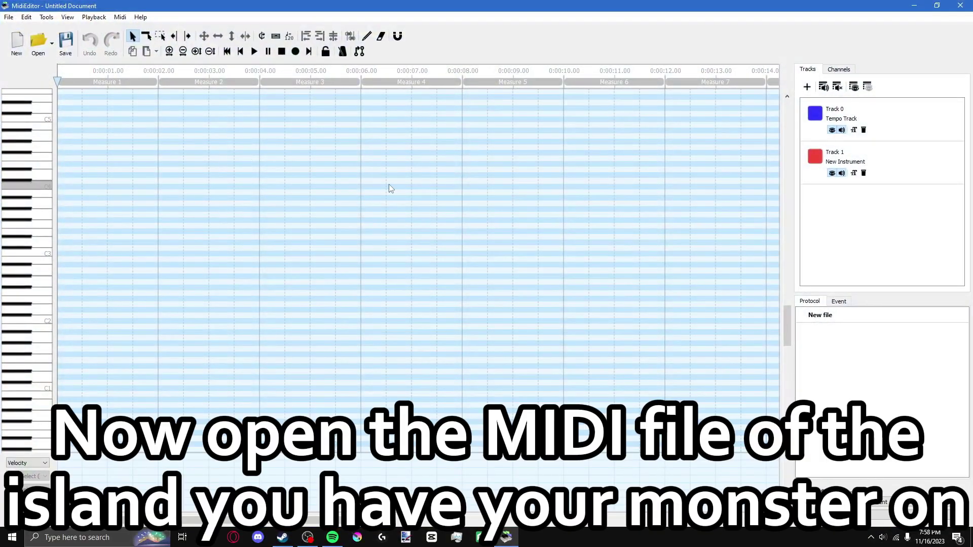
pyautogui.click(40, 41)
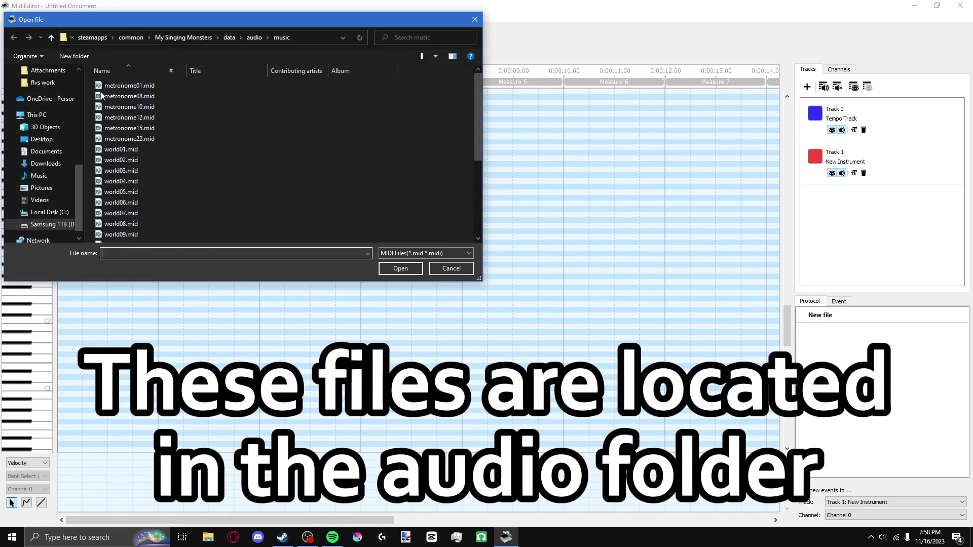
pyautogui.scroll(-3, 156, 138)
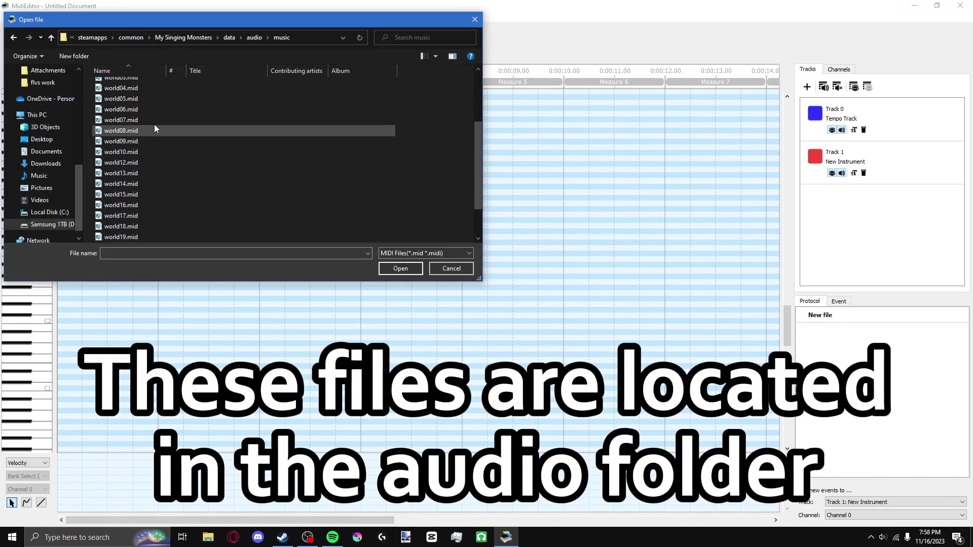
pyautogui.doubleClick(120, 184)
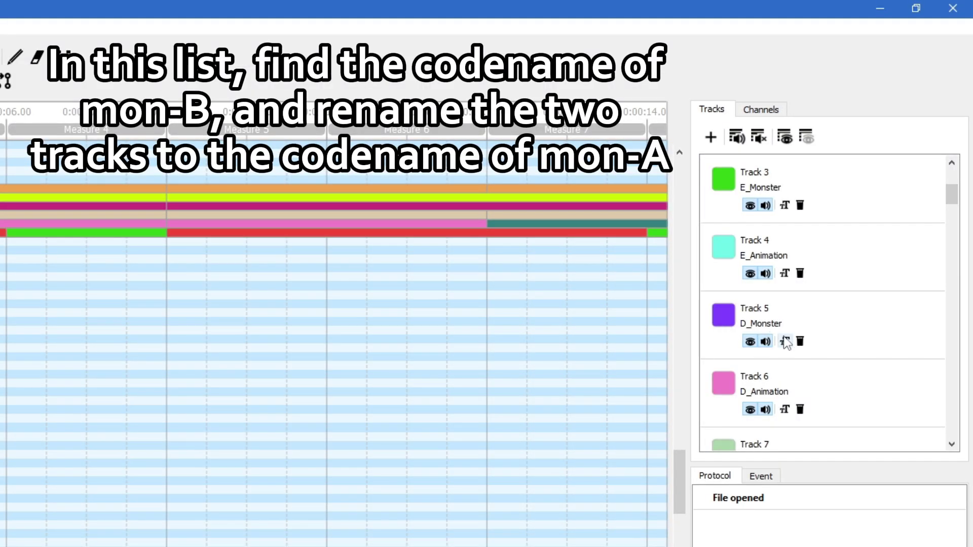
# Rename track 5, D_Monster, as CN_Monster and change the codename of track 6, D_Animation, to CN as well
pyautogui.click(785, 342)
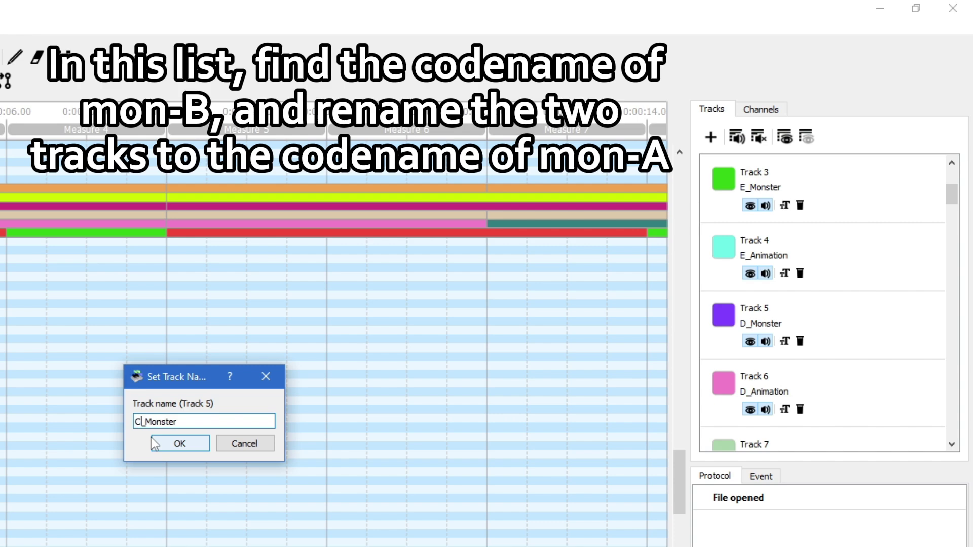
pyautogui.click(166, 443)
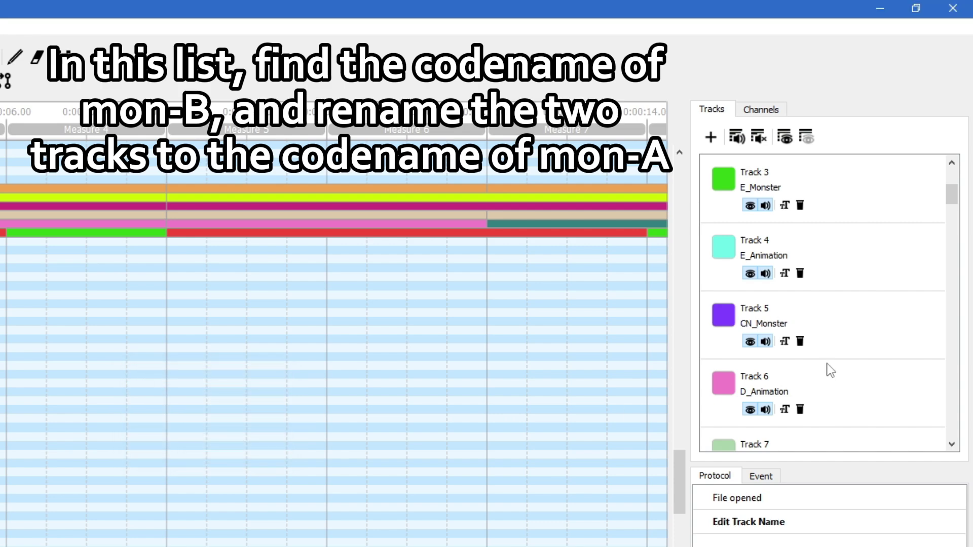
pyautogui.click(785, 409)
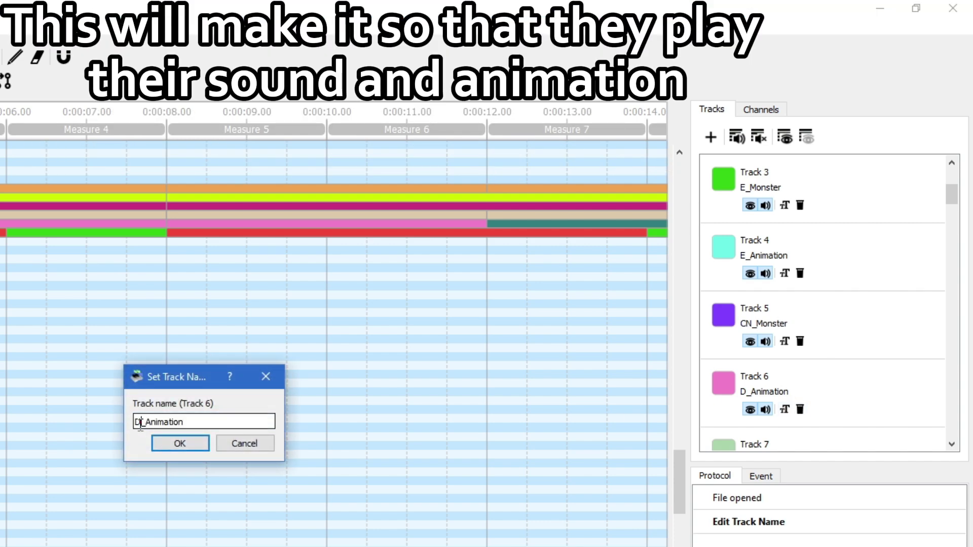
pyautogui.click(183, 442)
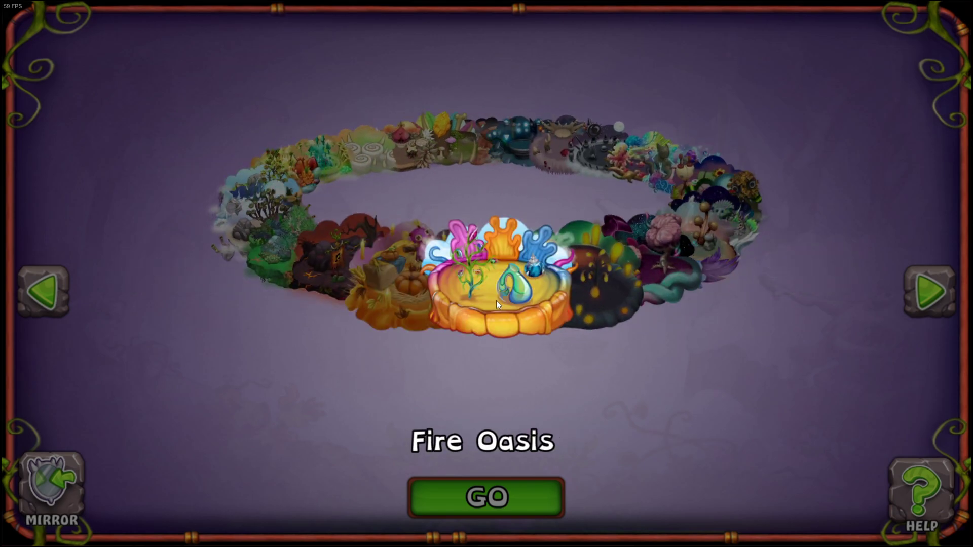
# Visit the friend's Fire Oasis island in My Singing Monsters and check the swapped monster up close
pyautogui.click(455, 485)
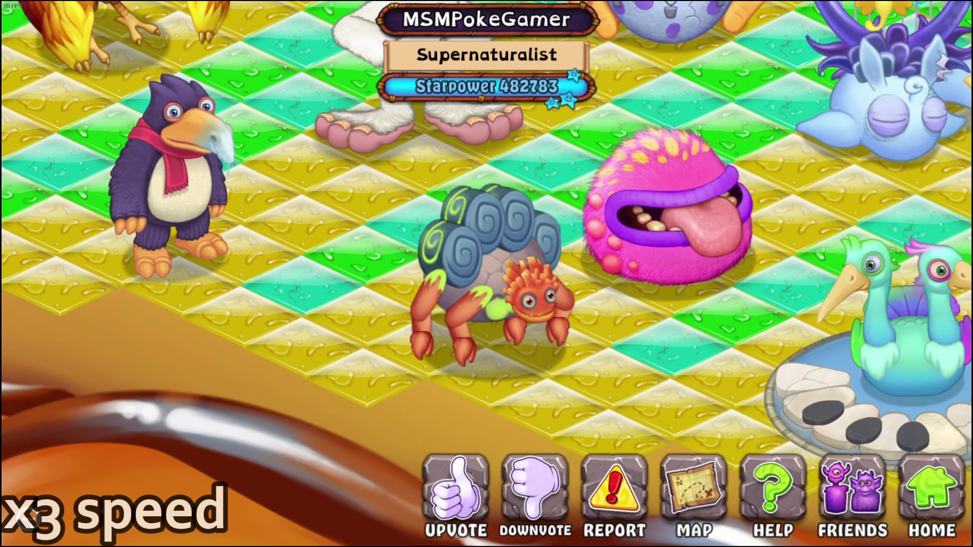
pyautogui.click(644, 430)
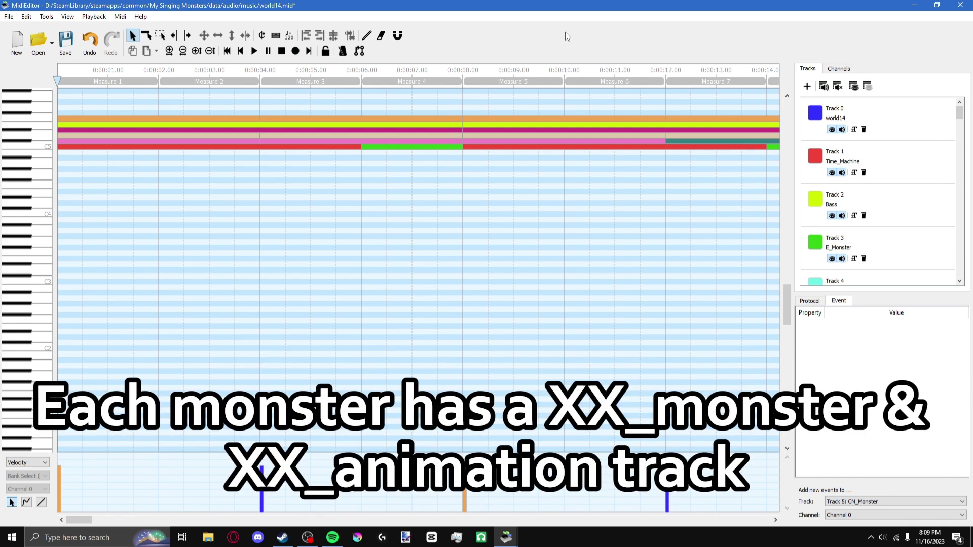
# Switch from the world14.mid window to the world13.mid window in MidiEditor and hide all of its tracks
pyautogui.click(915, 9)
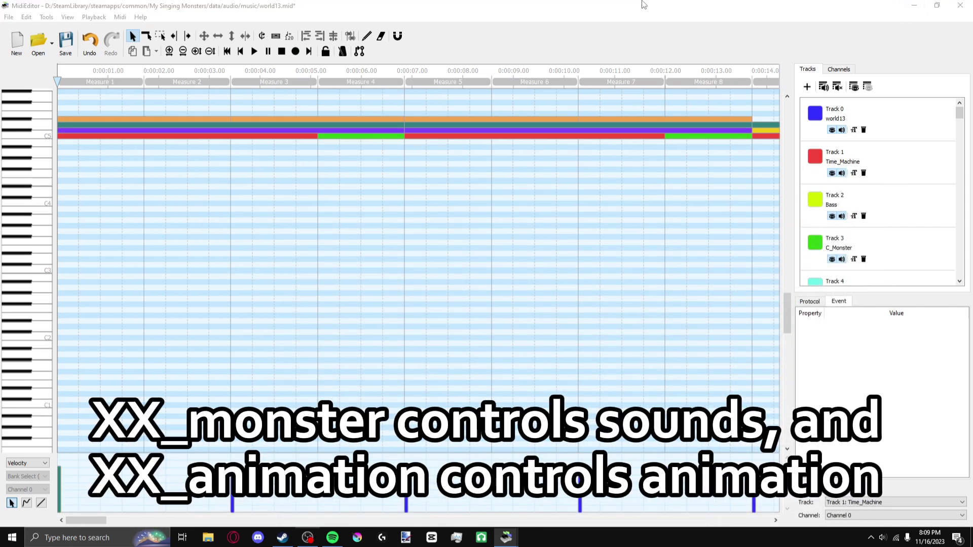
pyautogui.click(644, 4)
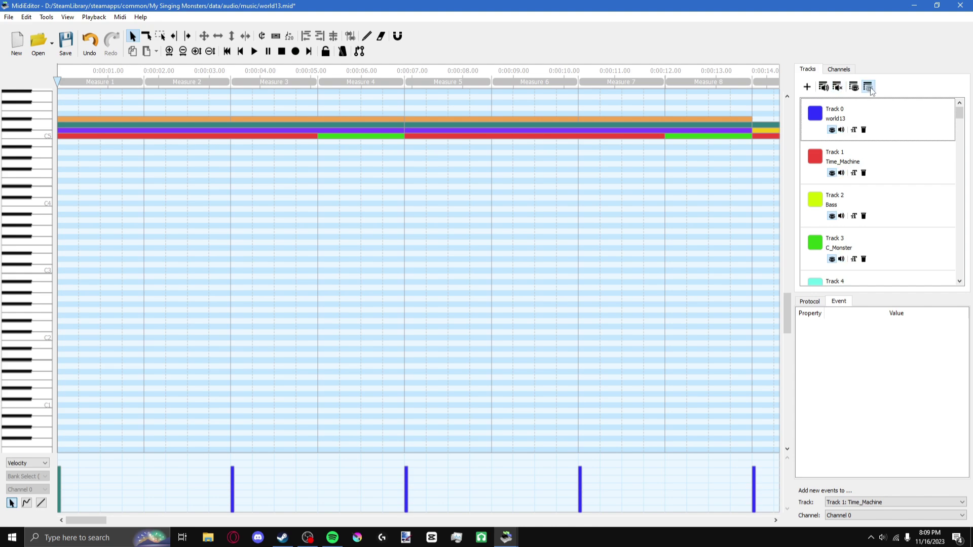
pyautogui.click(869, 89)
# Show the CN_Animation track of world13.mid and inspect its notes from about 30 to 43 seconds
pyautogui.scroll(-2, 924, 135)
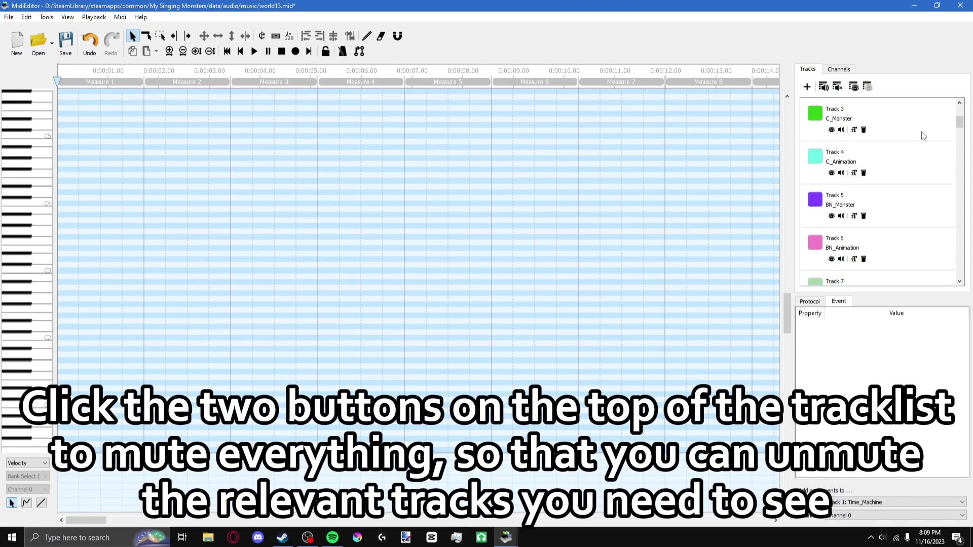
pyautogui.scroll(-3, 921, 138)
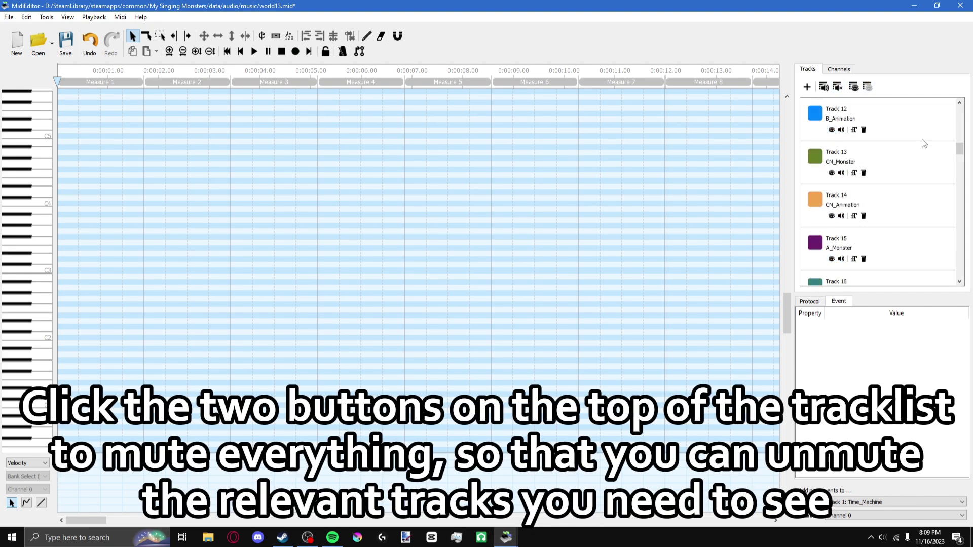
pyautogui.scroll(1, 924, 146)
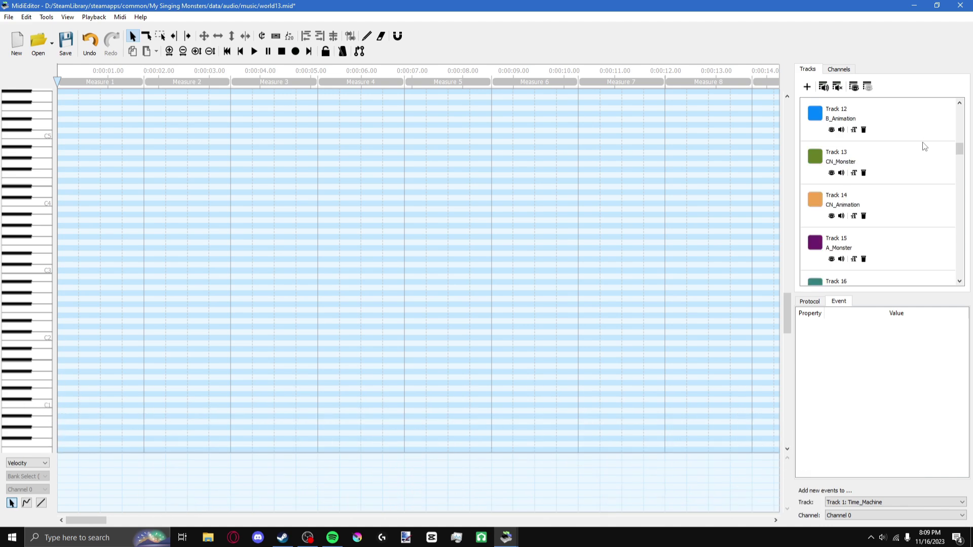
pyautogui.click(832, 216)
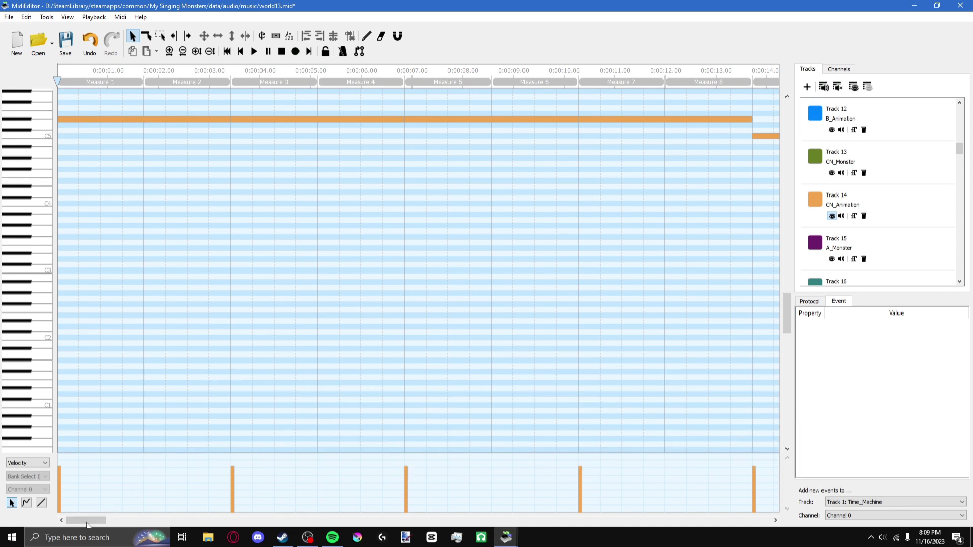
pyautogui.moveTo(87, 525); pyautogui.dragTo(324, 506)
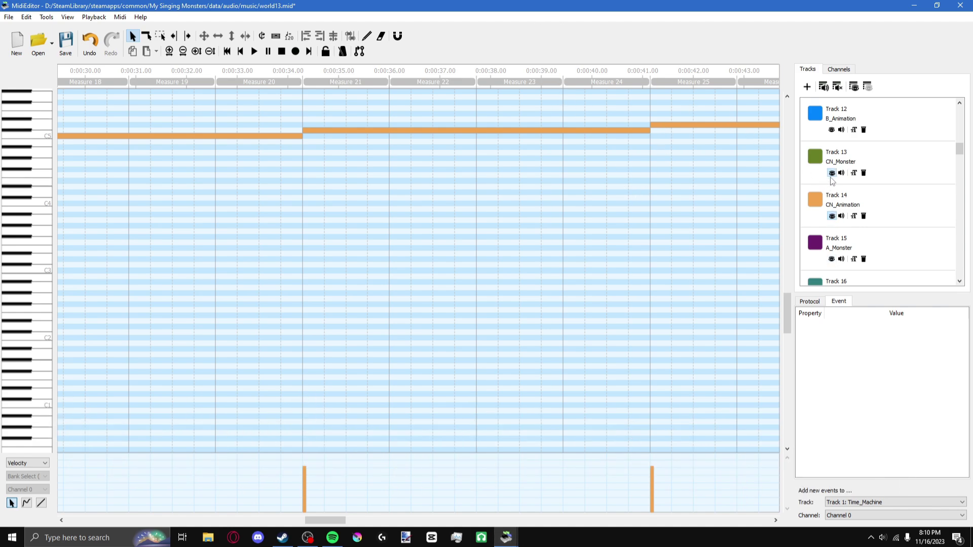
# Compare the CN_Monster notes of world13.mid with its CN_Animation notes by toggling the animation track's visibility
pyautogui.click(832, 217)
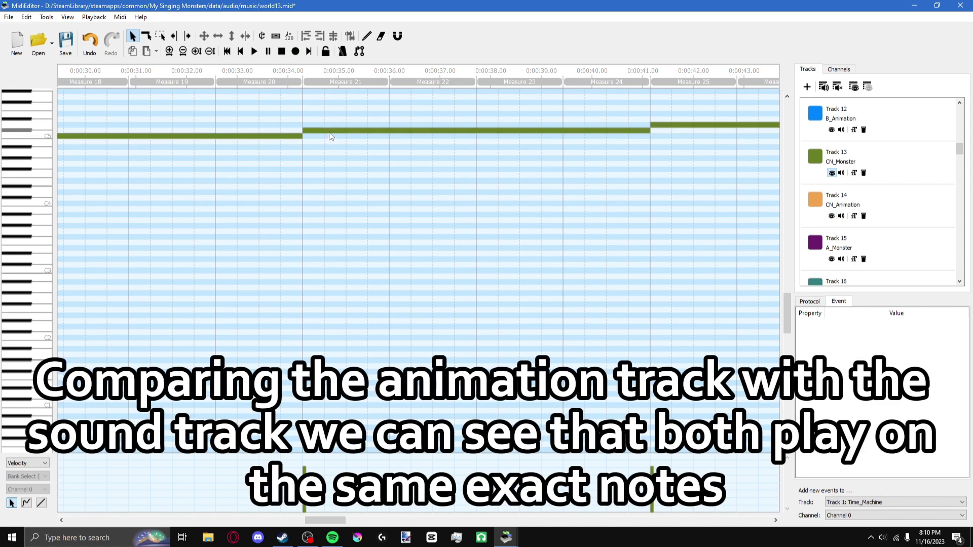
pyautogui.click(831, 217)
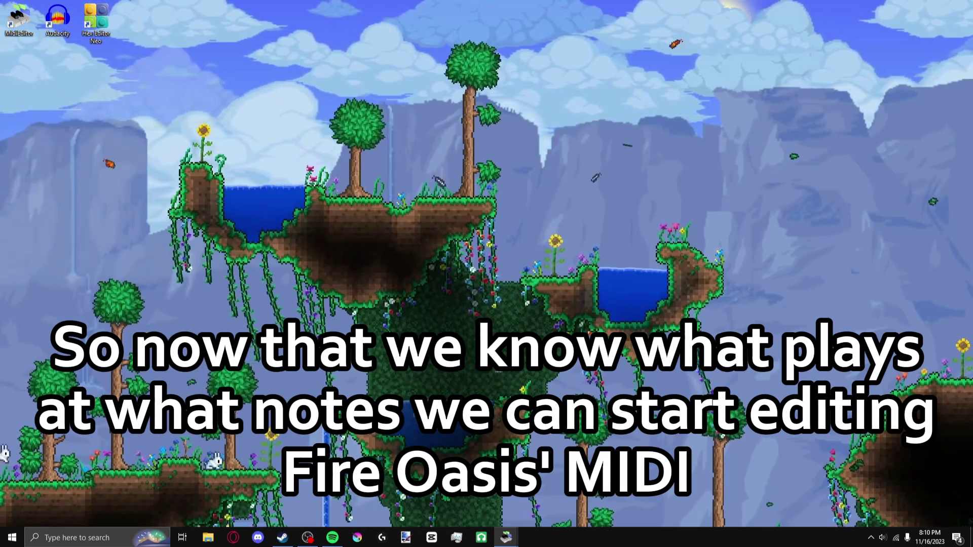
# Switch to the world14.mid window, hide all tracks and show only the CN_Monster track
pyautogui.moveTo(506, 536)
pyautogui.click(466, 503)
pyautogui.click(867, 86)
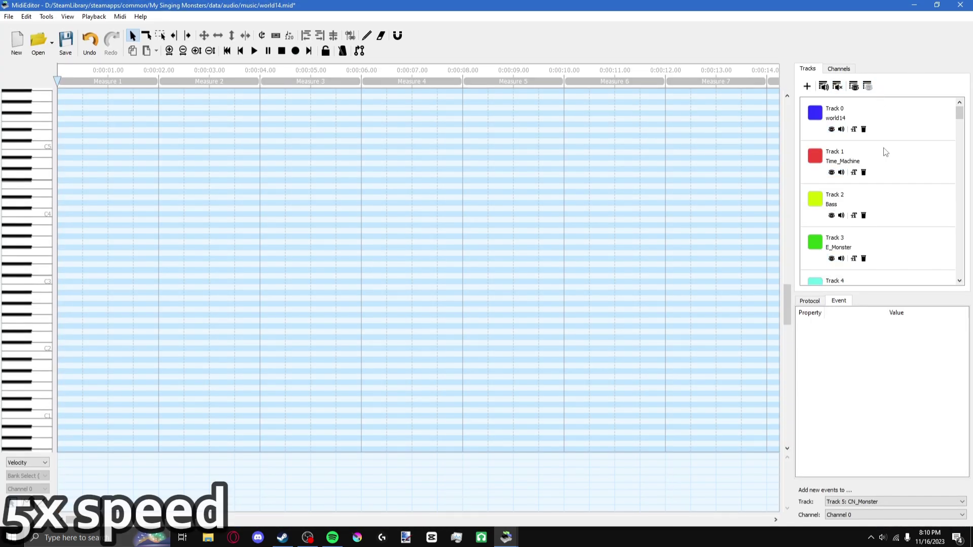
pyautogui.scroll(-2, 877, 193)
pyautogui.click(831, 216)
pyautogui.hscroll(15, 300, 152)
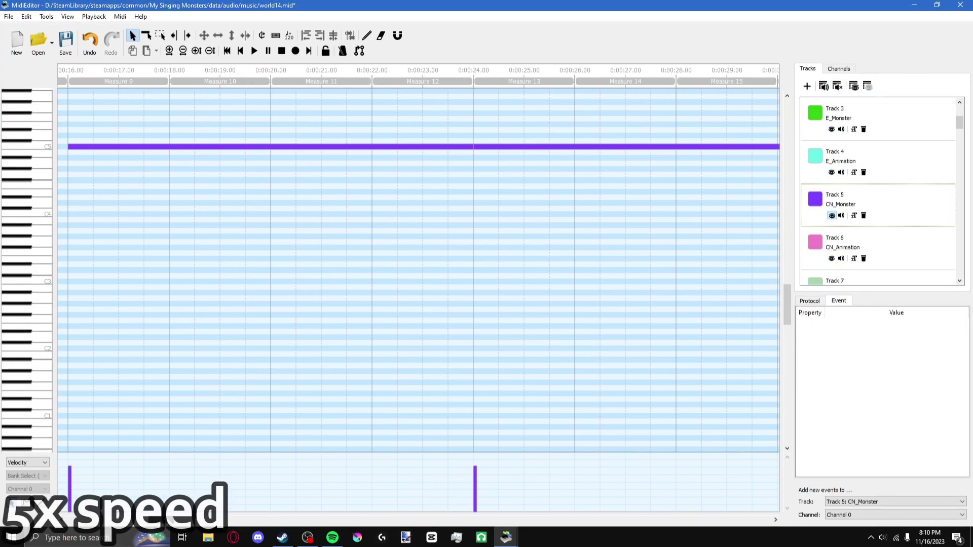
# Paste a CN_Monster note at the start of measure 17 and stretch it to the end of measure 20
pyautogui.hotkey('ctrl', 'v')
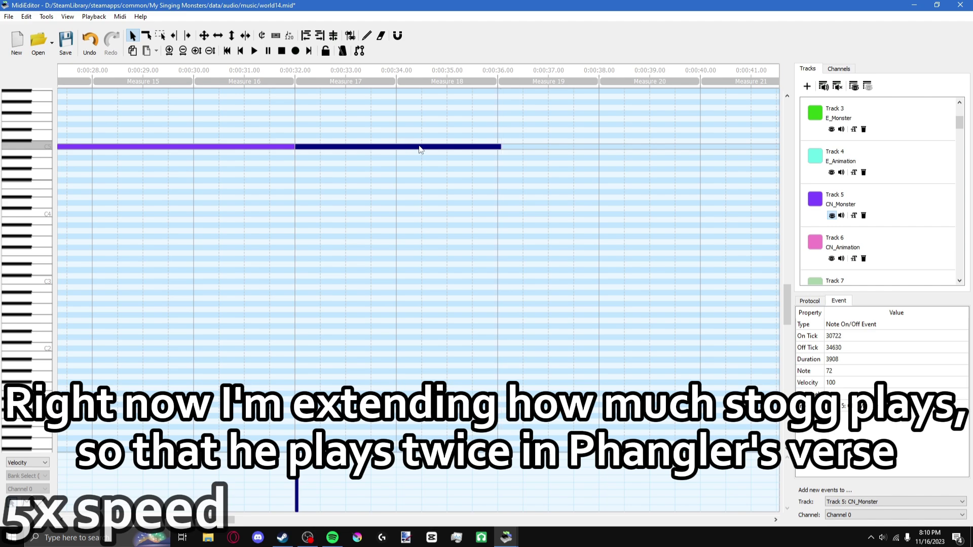
pyautogui.moveTo(502, 147); pyautogui.dragTo(699, 160)
pyautogui.hscroll(-2, 328, 135)
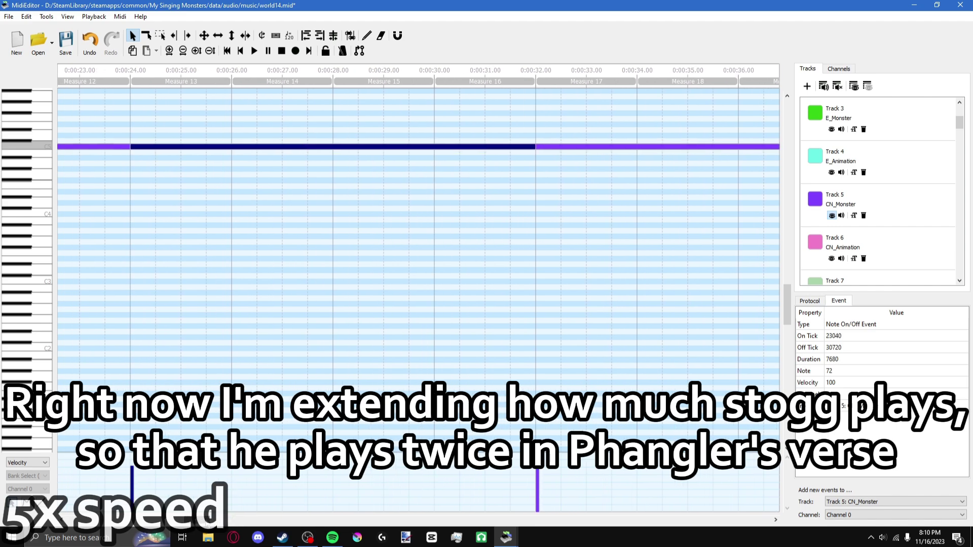
# Paste another CN_Monster note at the start of measure 21 and extend it to off tick 46080
pyautogui.hscroll(5, 363, 151)
pyautogui.click(363, 151)
pyautogui.hotkey('ctrl', 'v')
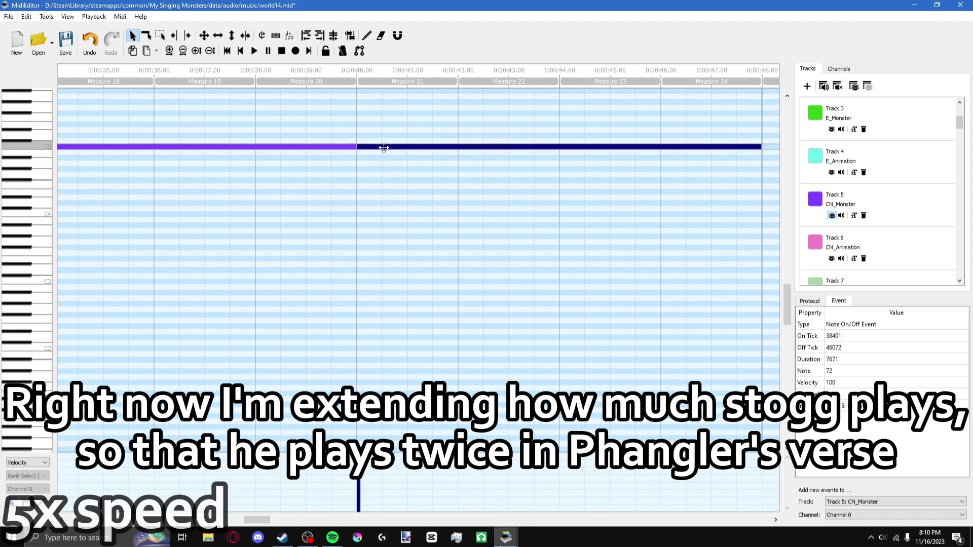
pyautogui.moveTo(762, 146); pyautogui.dragTo(761, 146)
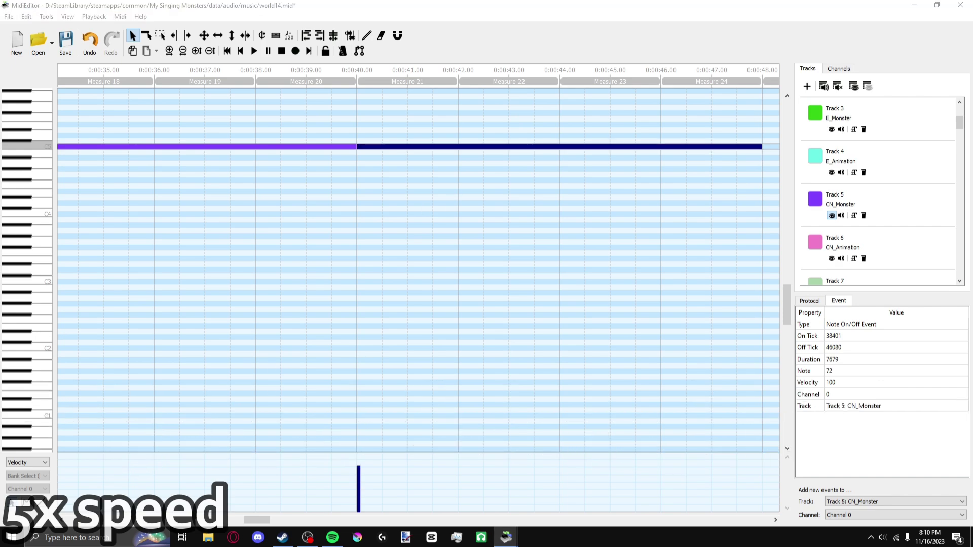
# Raise the CN_Monster note spanning measures 17 to 20 by one semitone
pyautogui.moveTo(364, 146); pyautogui.dragTo(390, 142)
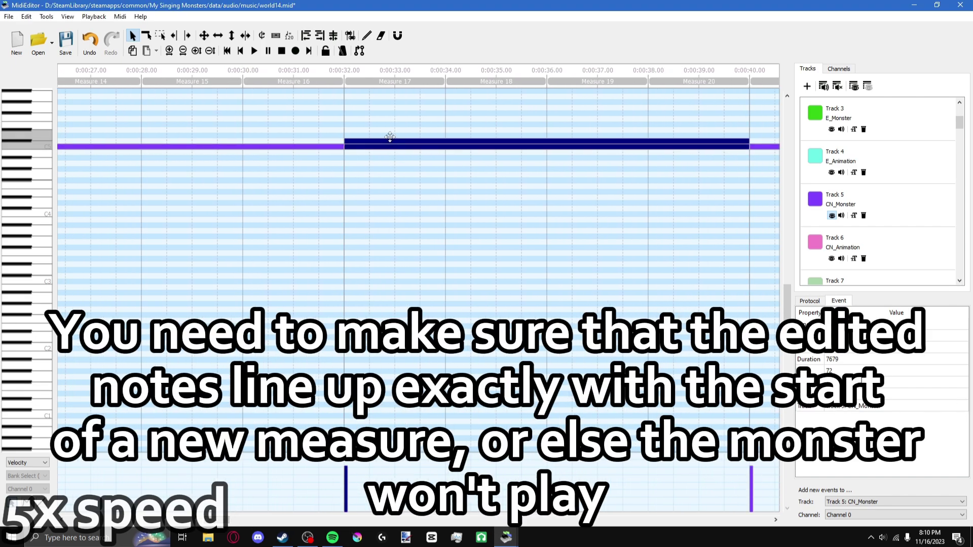
pyautogui.moveTo(257, 519)
pyautogui.mouseDown()
pyautogui.moveTo(245, 524)
pyautogui.moveTo(266, 525)
pyautogui.mouseUp()
pyautogui.click(399, 145)
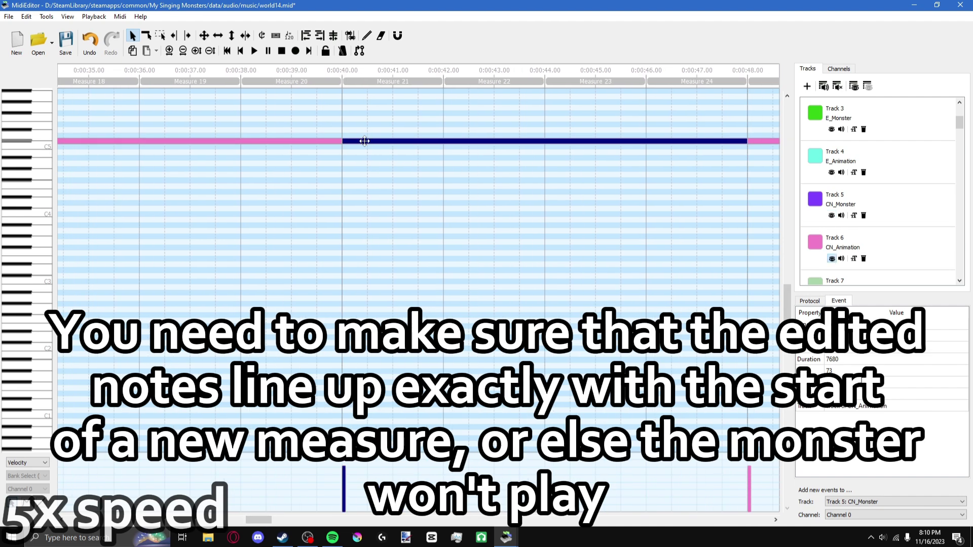
# Raise the CN_Animation note spanning measures 21 to 24 by one semitone and show the CN_Monster track alongside it
pyautogui.press('Up')
pyautogui.click(575, 147)
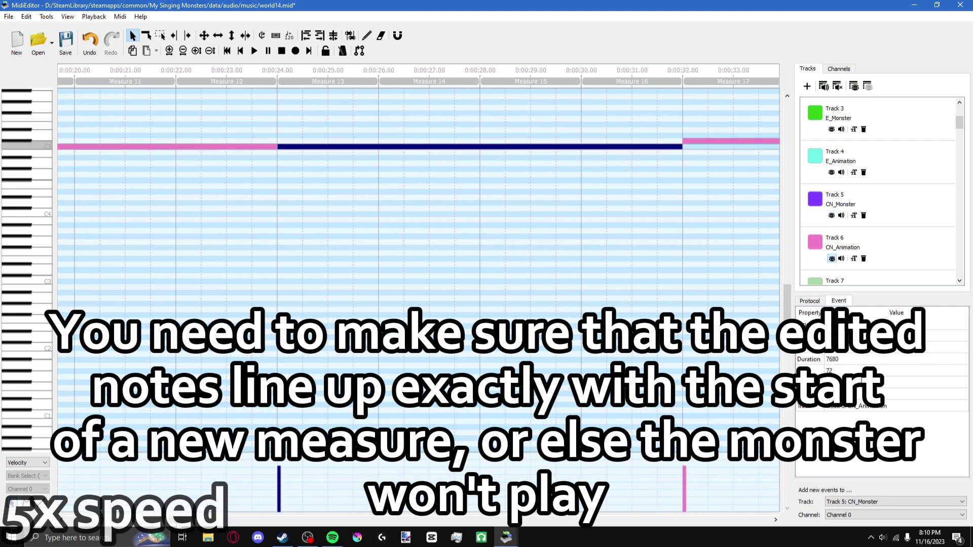
pyautogui.moveTo(181, 525); pyautogui.dragTo(153, 524)
pyautogui.click(385, 146)
pyautogui.click(831, 215)
pyautogui.click(832, 259)
pyautogui.click(831, 258)
pyautogui.hscroll(-9, 419, 304)
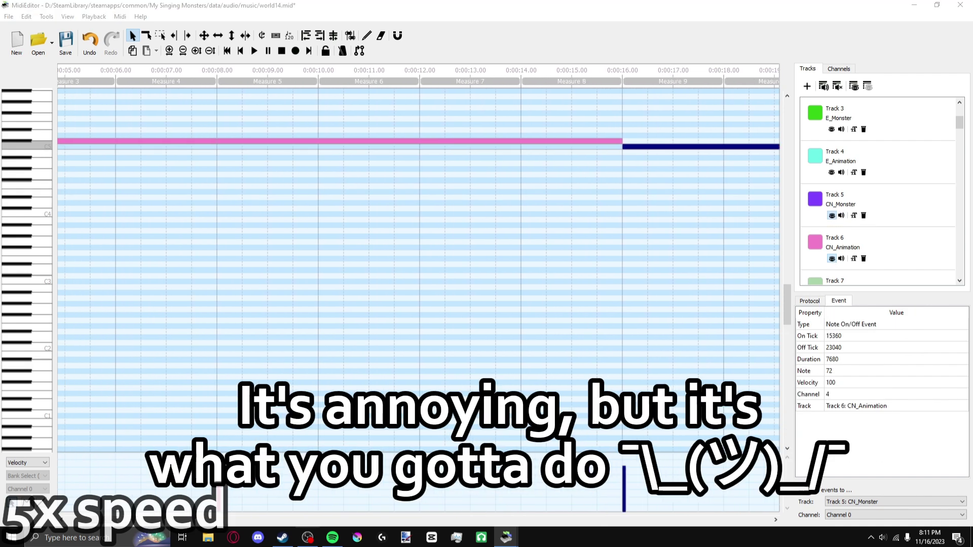
# Try to raise the first CN_Animation note, in measures 1 and 2, to note 75 and adjust its start
pyautogui.hscroll(-5, 218, 203)
pyautogui.click(201, 141)
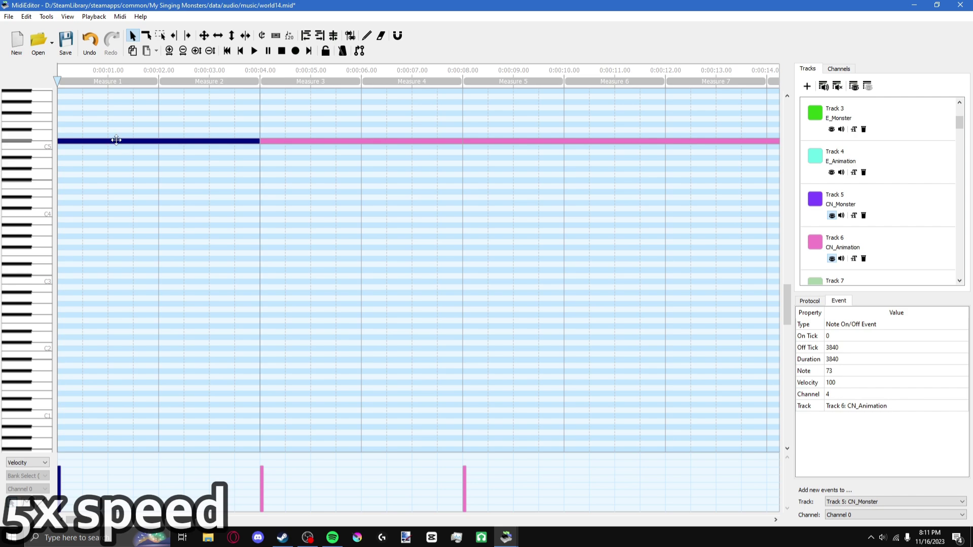
pyautogui.moveTo(116, 140); pyautogui.dragTo(114, 130)
pyautogui.moveTo(56, 129); pyautogui.dragTo(60, 131)
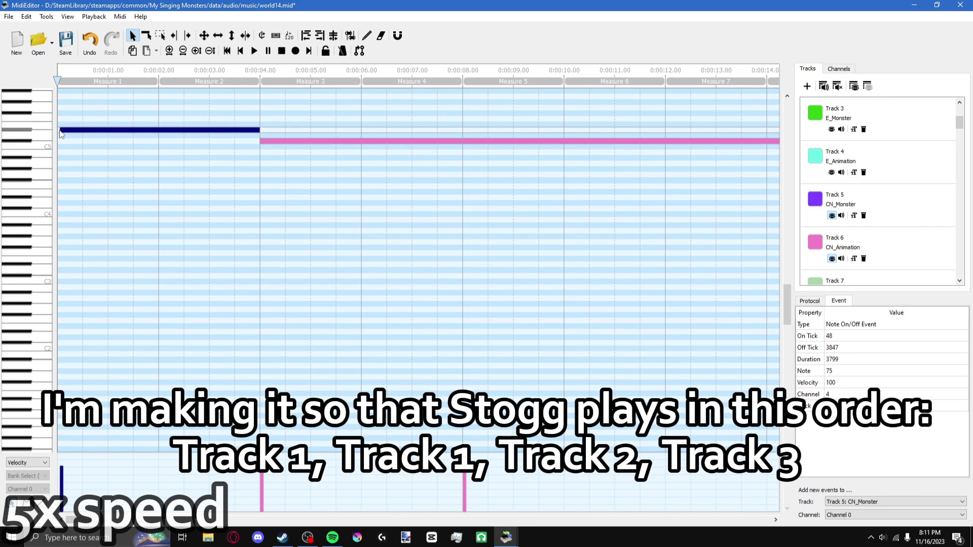
pyautogui.click(91, 46)
pyautogui.click(90, 45)
pyautogui.moveTo(116, 141); pyautogui.dragTo(489, 141)
pyautogui.click(89, 43)
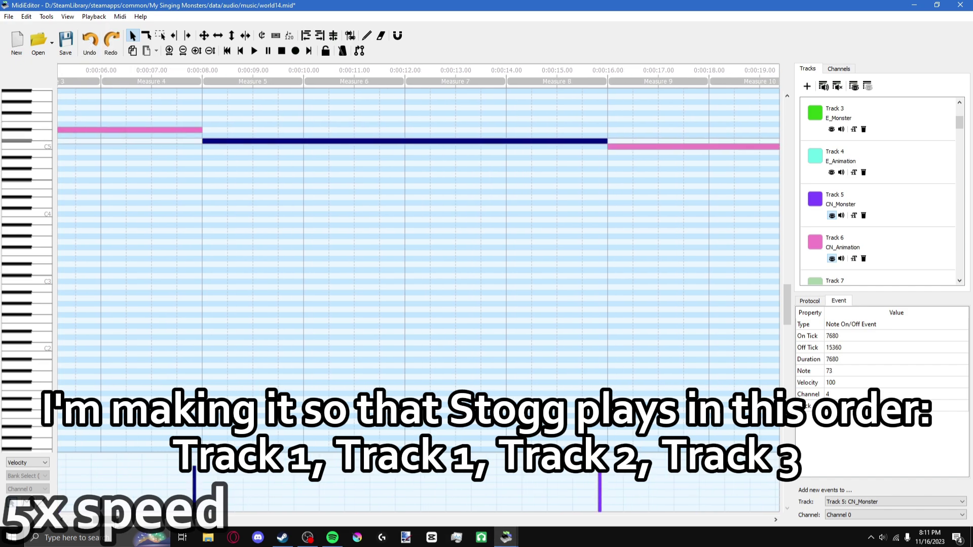
# Raise the CN_Animation note spanning measures 5 to 8 to note 75 and make all tracks visible again
pyautogui.click(835, 265)
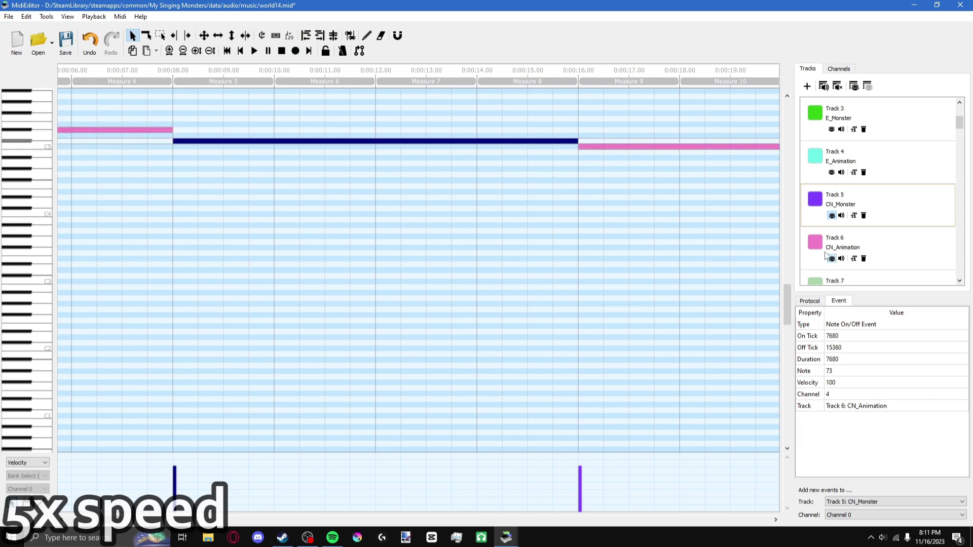
pyautogui.moveTo(404, 141); pyautogui.dragTo(404, 130)
pyautogui.hscroll(-10, 404, 203)
pyautogui.click(253, 131)
pyautogui.hscroll(6, 383, 133)
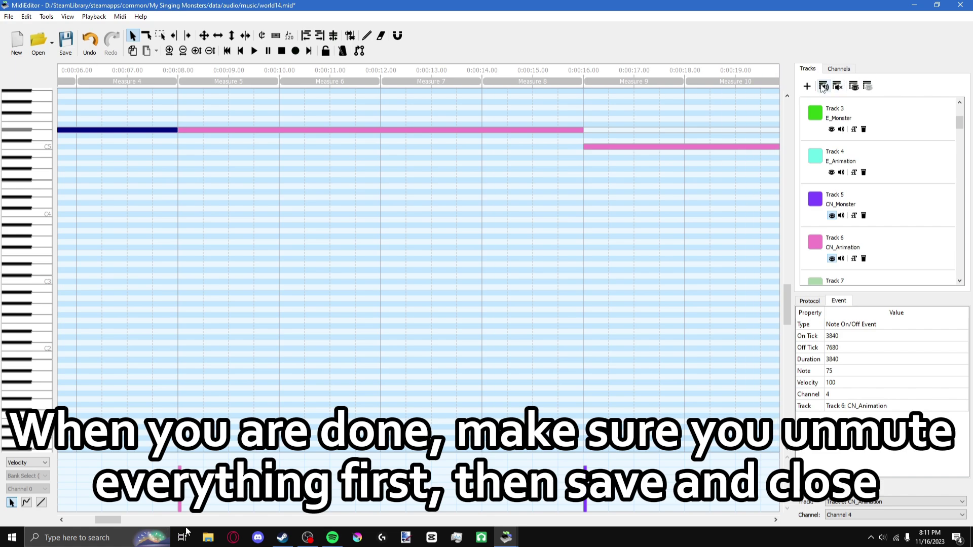
pyautogui.click(855, 92)
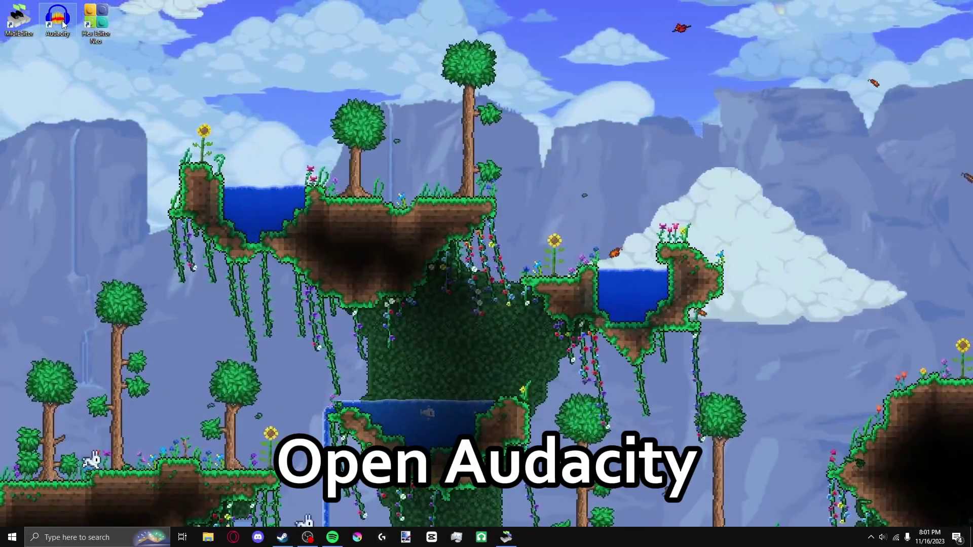
# Launch Audacity, open 13-CN_Monster_01.wav from the music folder and play it
pyautogui.doubleClick(57, 19)
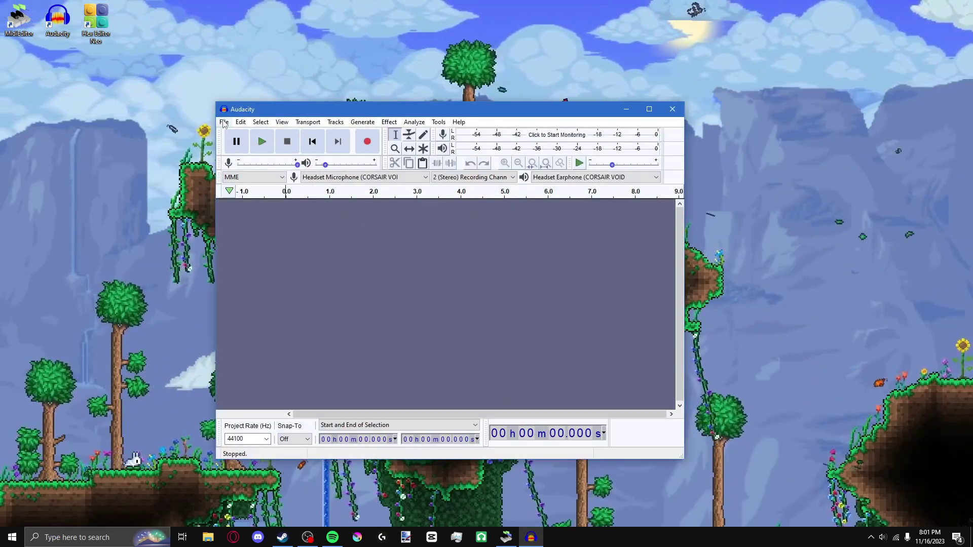
pyautogui.click(223, 122)
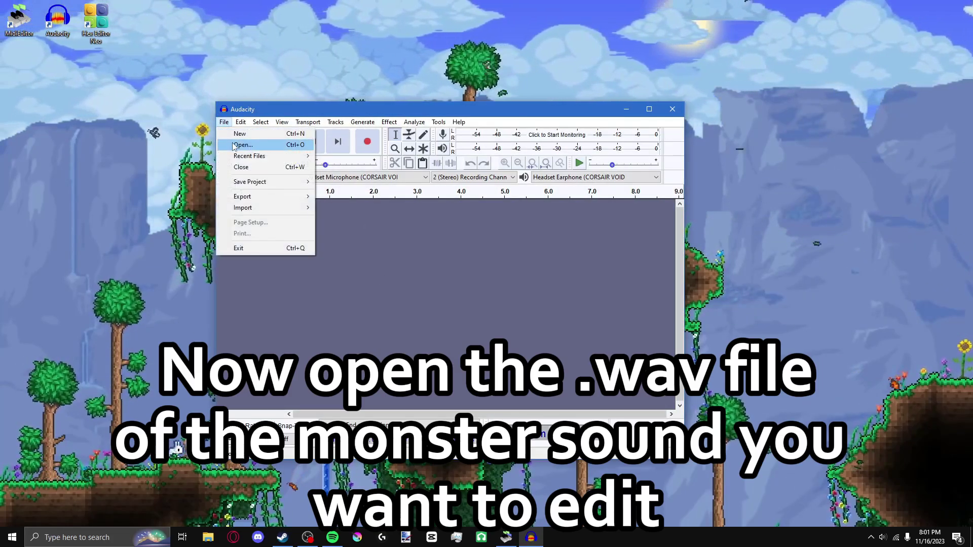
pyautogui.click(243, 144)
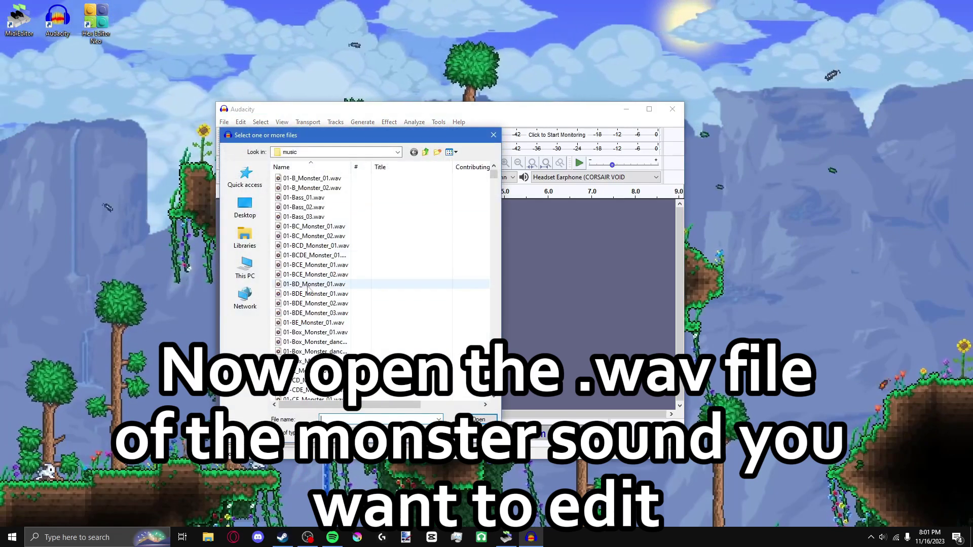
pyautogui.scroll(-15, 330, 248)
pyautogui.scroll(-15, 363, 243)
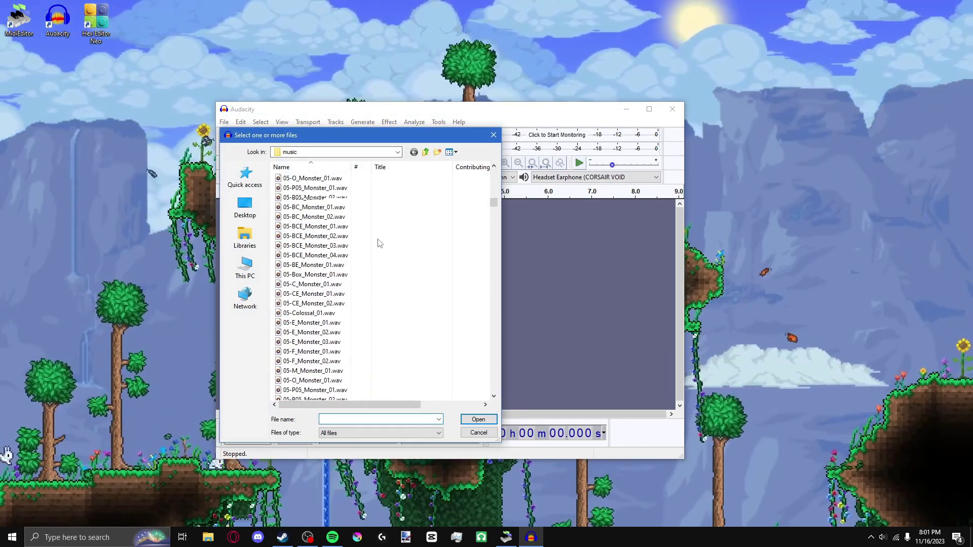
pyautogui.scroll(-15, 381, 239)
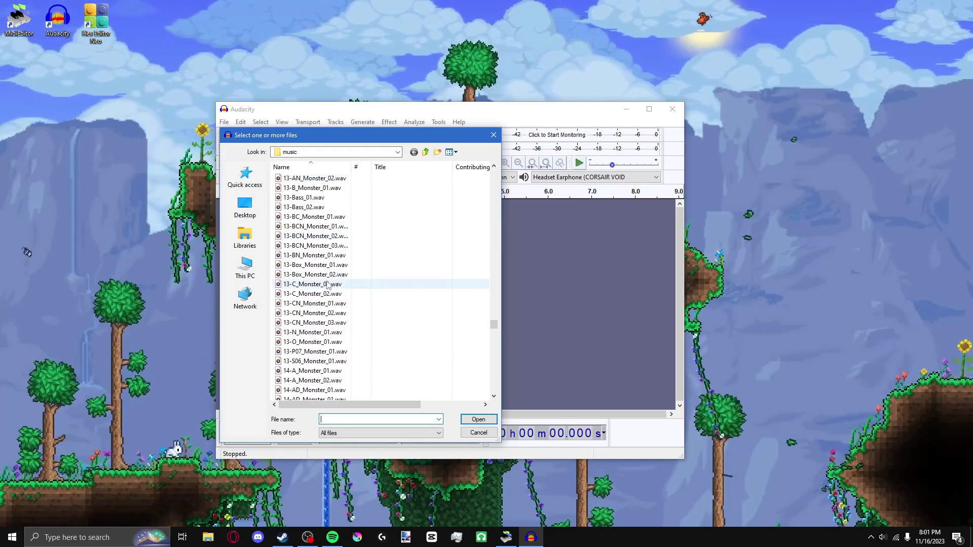
pyautogui.doubleClick(313, 304)
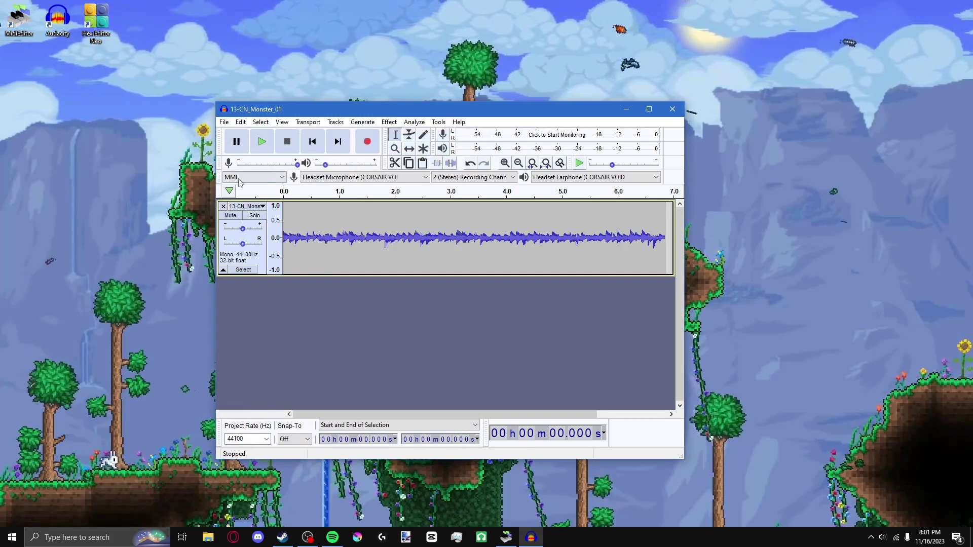
pyautogui.click(258, 147)
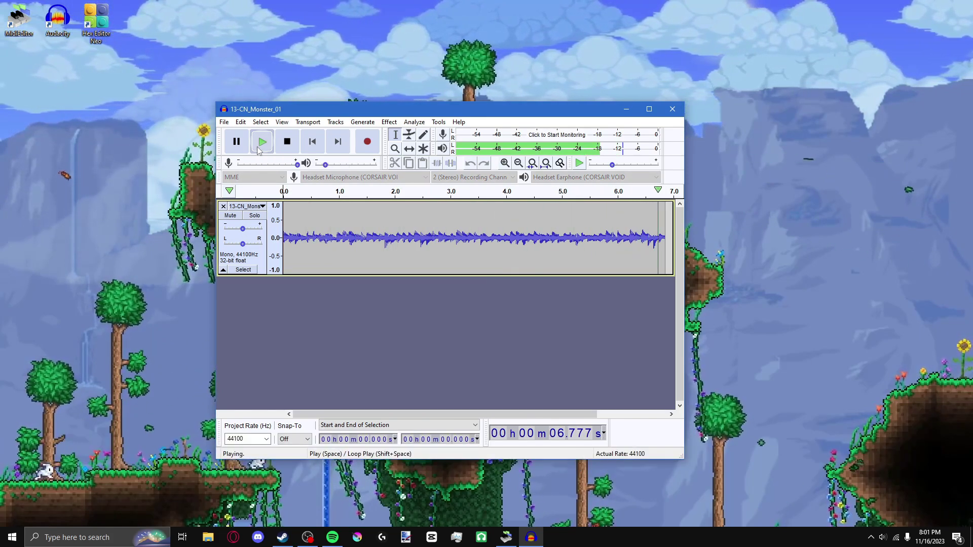
# Select the whole audio track and open the Change Tempo effect at its starting beats-per-minute value
pyautogui.click(243, 270)
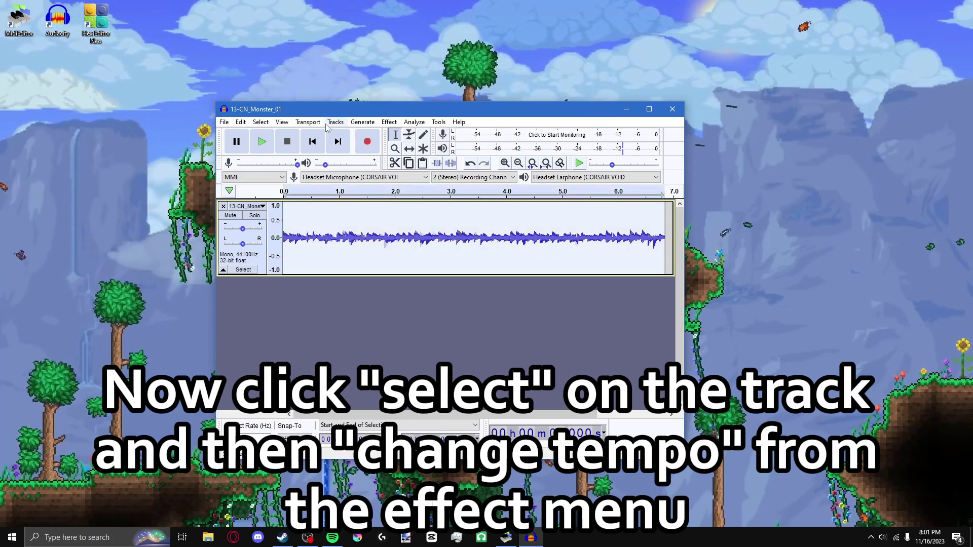
pyautogui.click(390, 122)
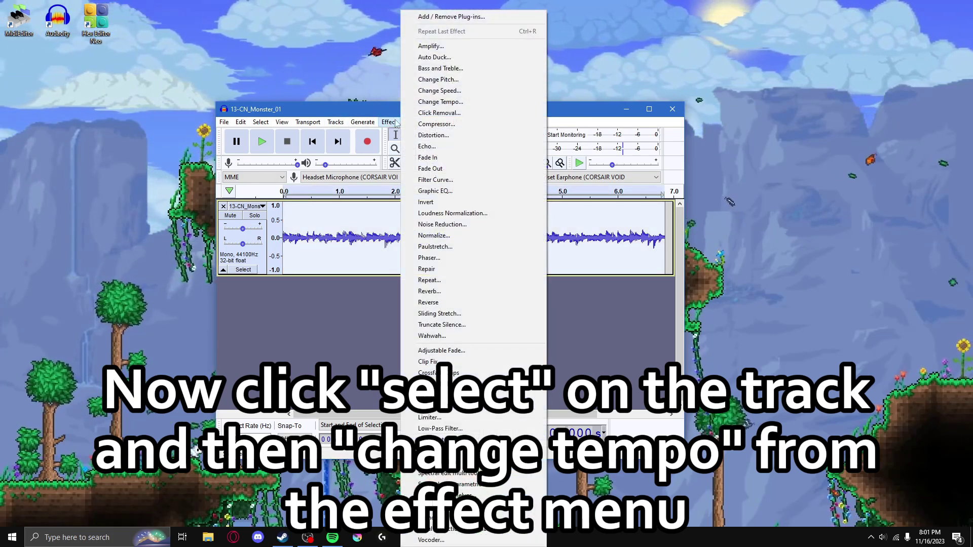
pyautogui.click(440, 102)
pyautogui.click(433, 280)
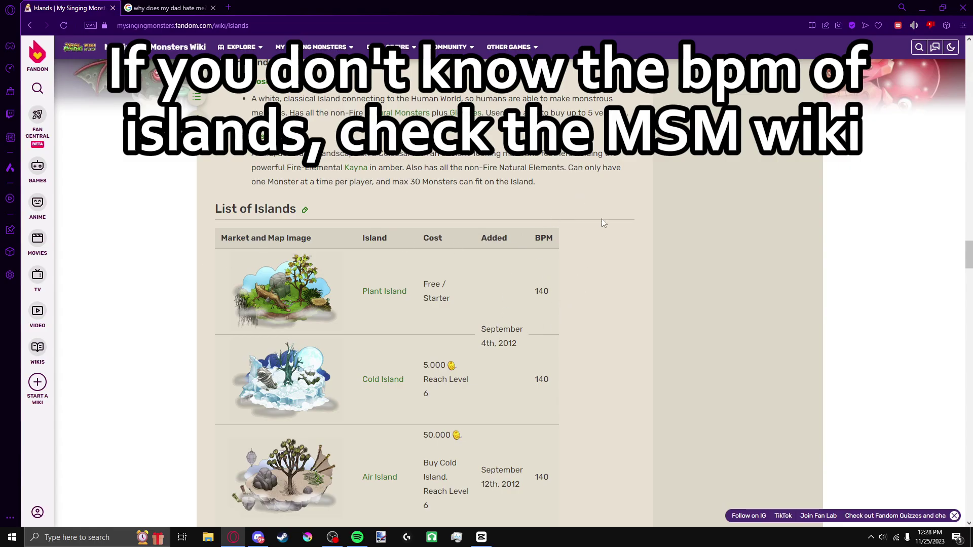
# Look through the List of Islands table on the My Singing Monsters Wiki for the islands' BPM values
pyautogui.scroll(-8, 607, 313)
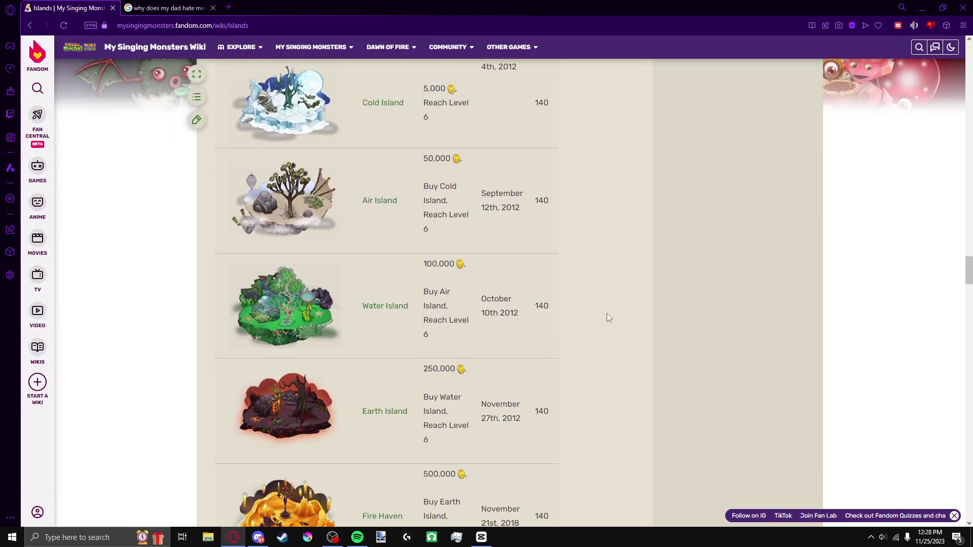
pyautogui.scroll(-5, 607, 317)
pyautogui.scroll(2, 607, 317)
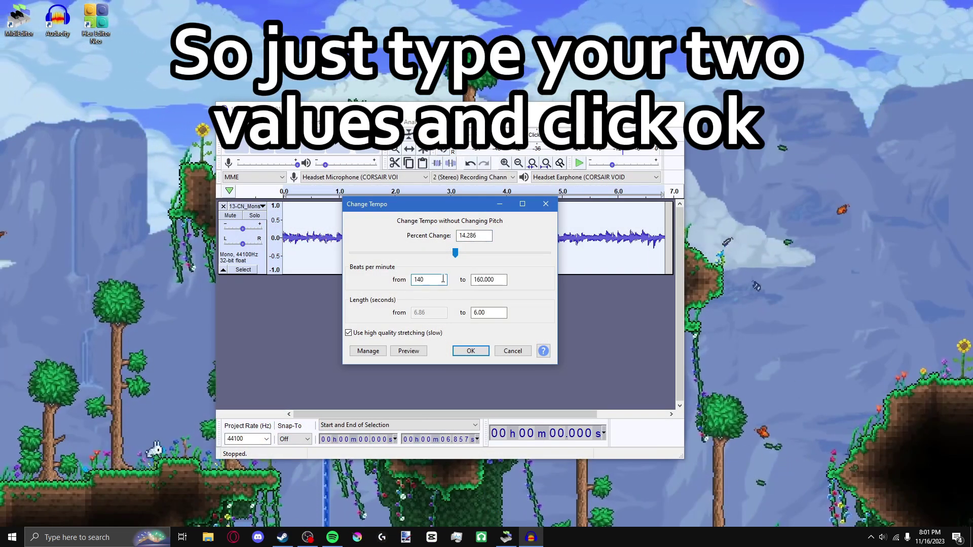
# Change the track's tempo from 140 to 120 beats per minute and play back the result
pyautogui.click(494, 282)
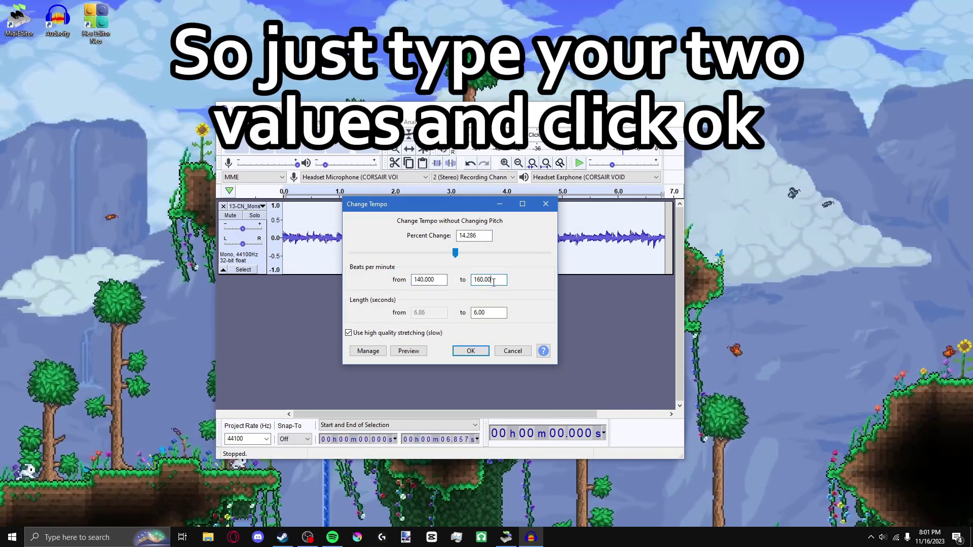
pyautogui.press('BackSpace')
pyautogui.press('BackSpace')
pyautogui.press('BackSpace')
pyautogui.press('BackSpace')
pyautogui.press('BackSpace')
pyautogui.press('BackSpace')
pyautogui.write('20')
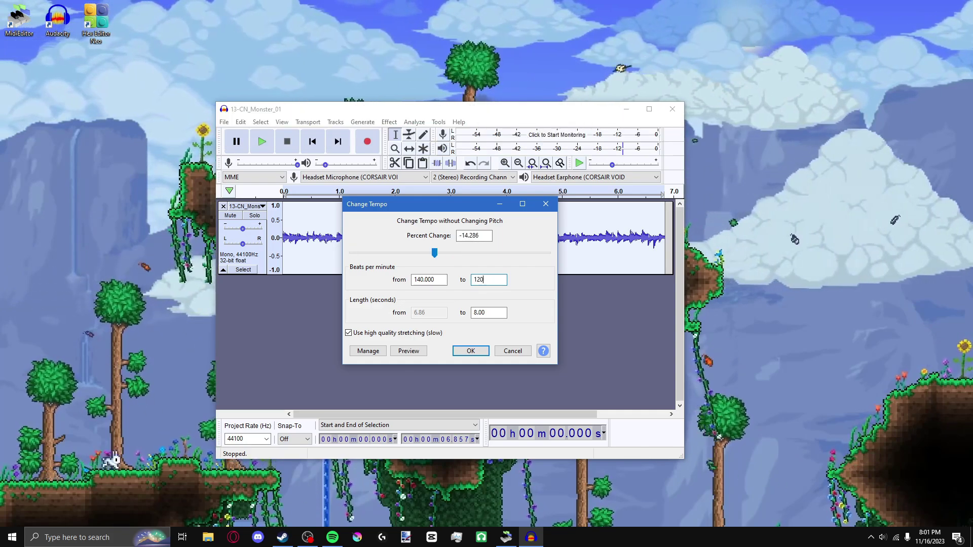
pyautogui.click(471, 351)
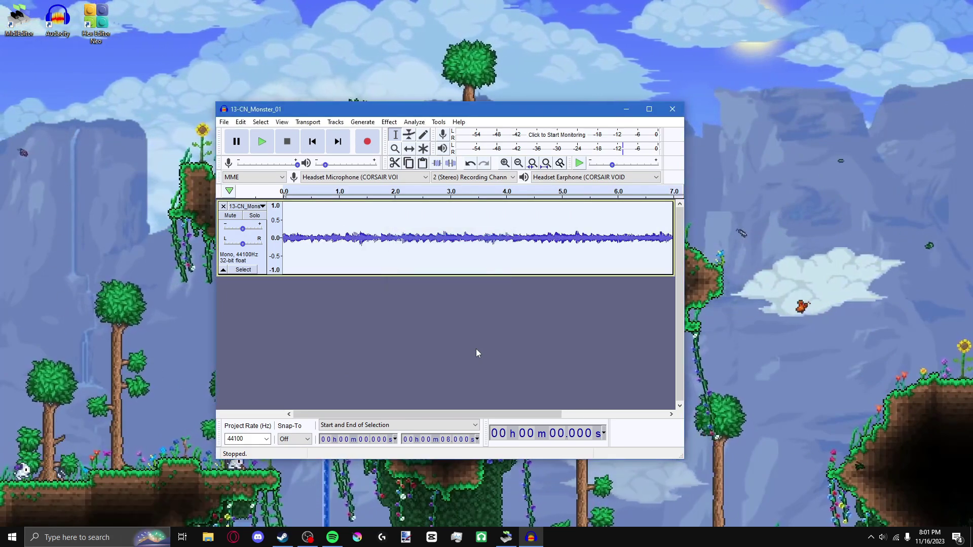
pyautogui.click(261, 143)
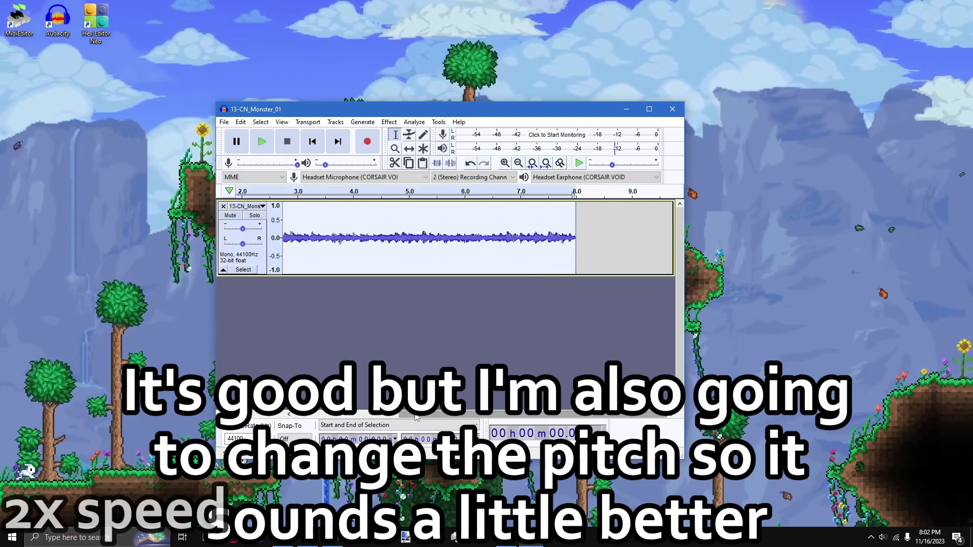
# Lower the track's pitch by 3.000 percent with the Change Pitch effect and play back the result
pyautogui.click(389, 123)
pyautogui.click(441, 80)
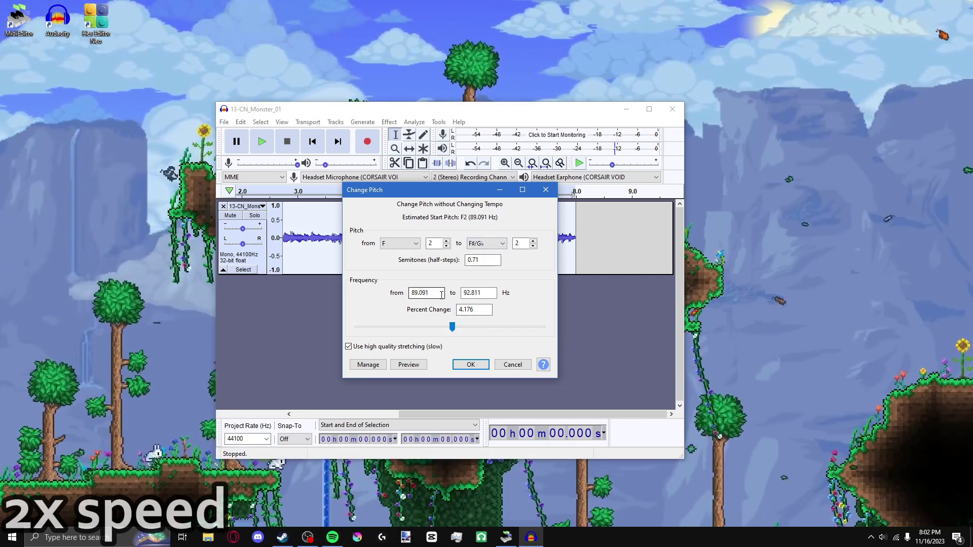
pyautogui.moveTo(452, 327); pyautogui.dragTo(448, 331)
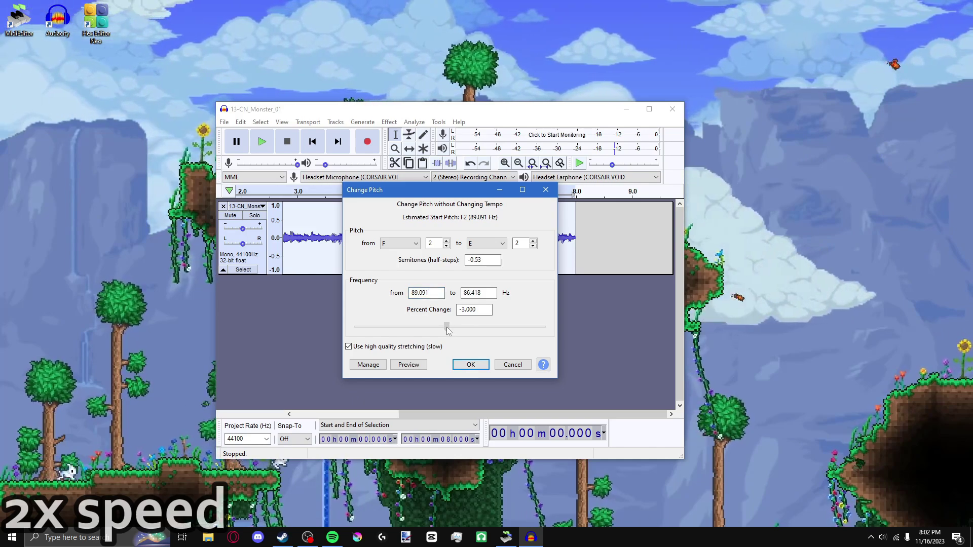
pyautogui.click(465, 364)
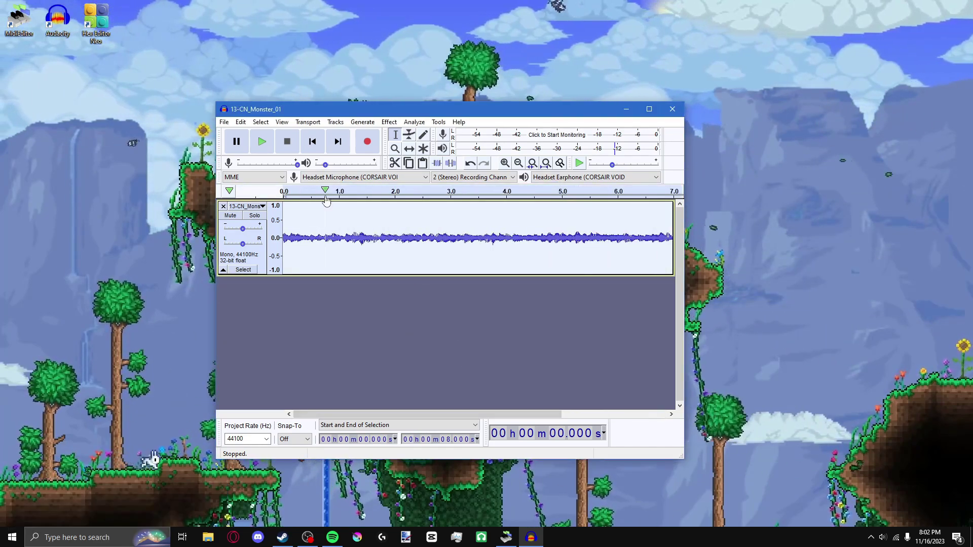
pyautogui.click(267, 151)
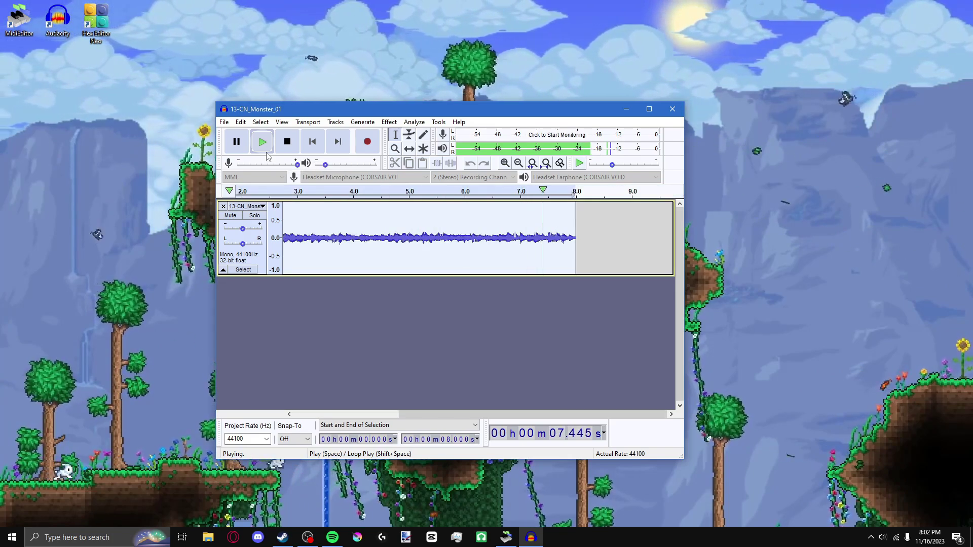
# Export the audio as WAV (Microsoft) with Signed 16-bit PCM encoding, replacing the existing 13-CN_Monster_01.wav in the music folder
pyautogui.click(226, 123)
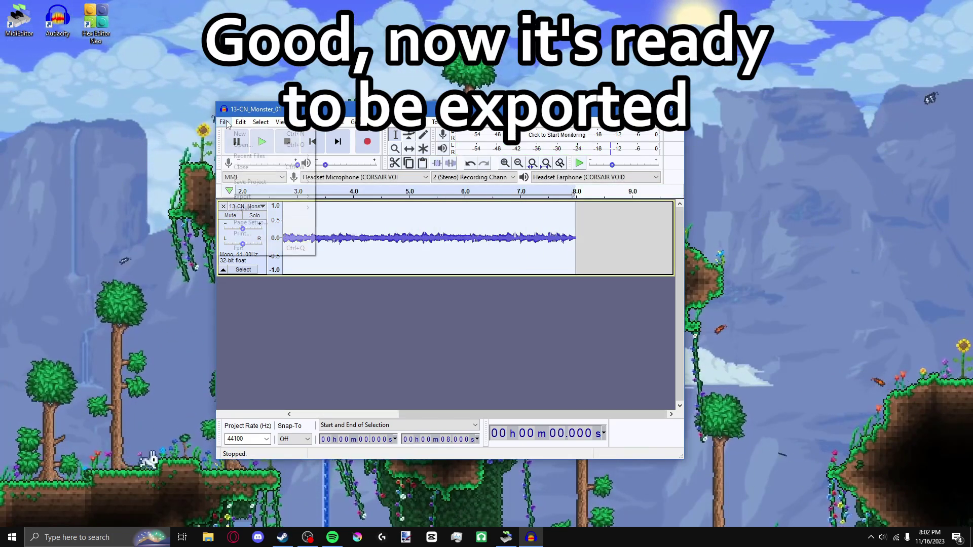
pyautogui.moveTo(251, 198)
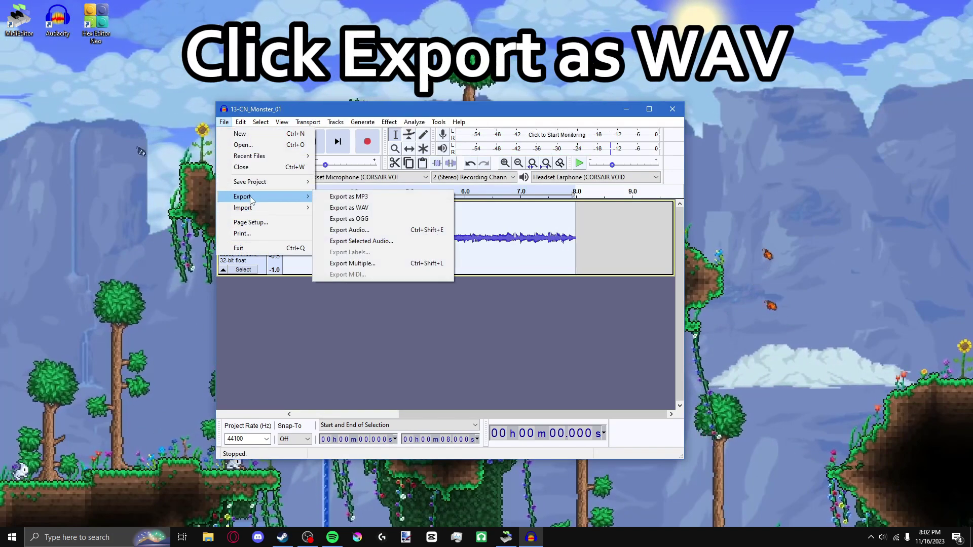
pyautogui.click(330, 209)
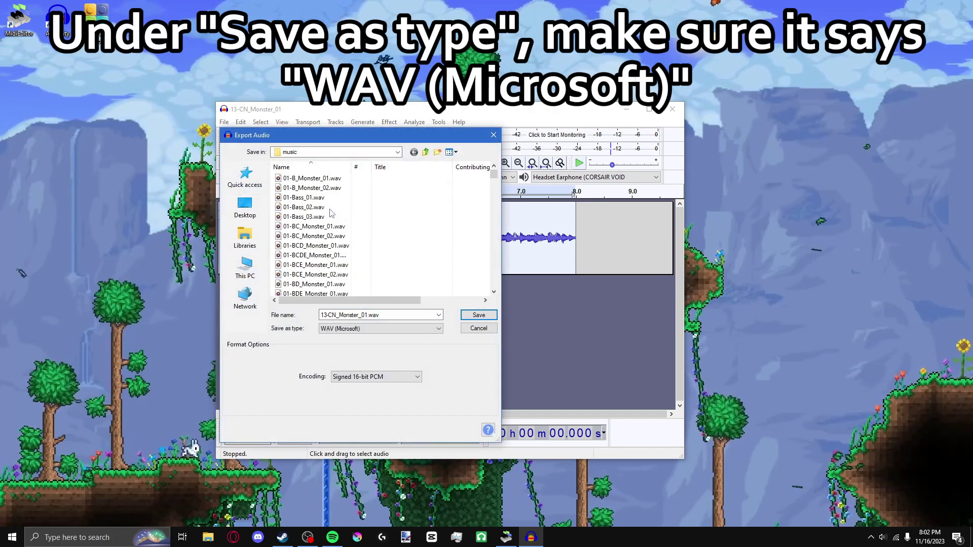
pyautogui.click(361, 328)
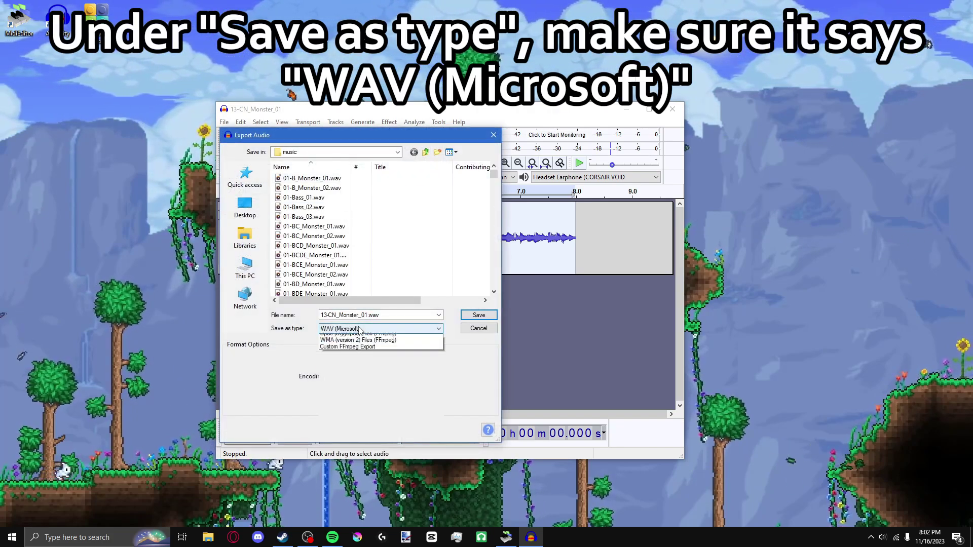
pyautogui.click(357, 338)
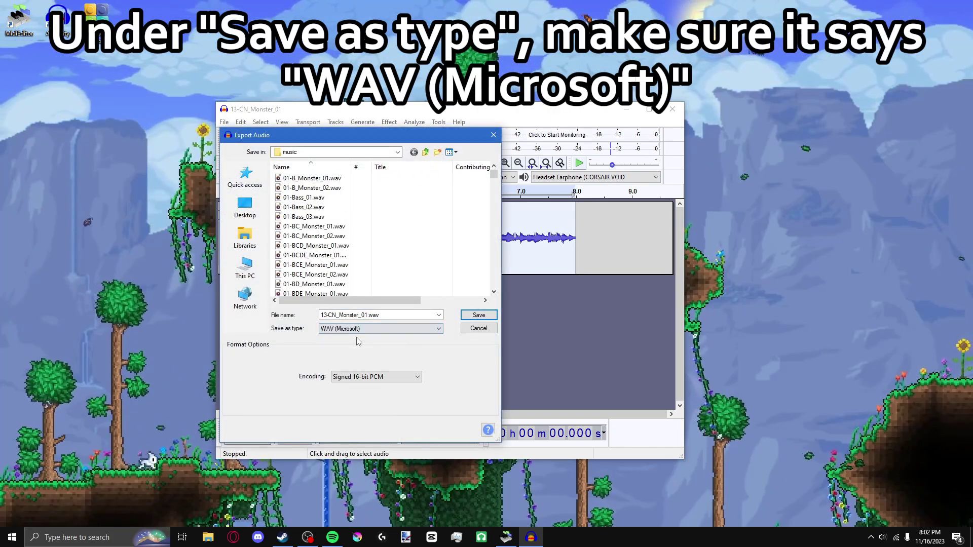
pyautogui.click(365, 382)
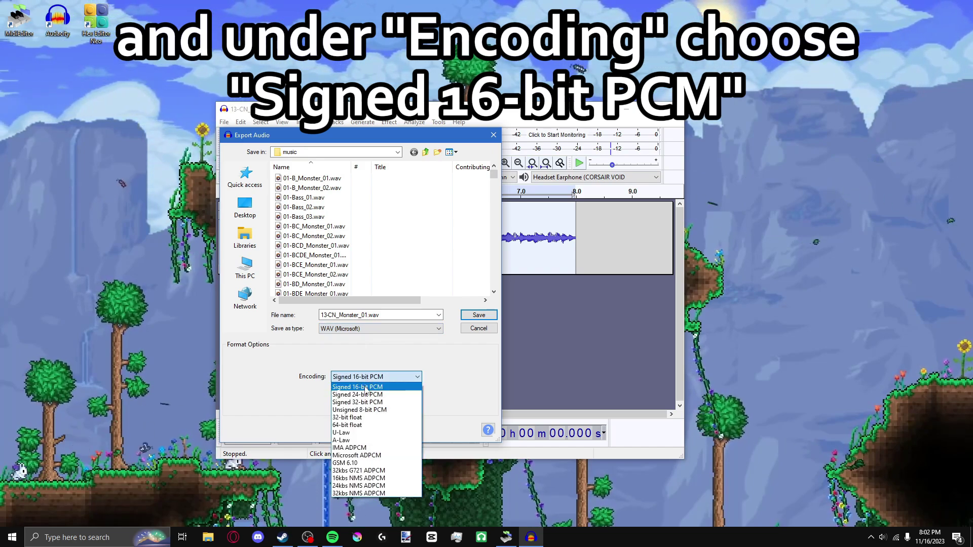
pyautogui.click(365, 388)
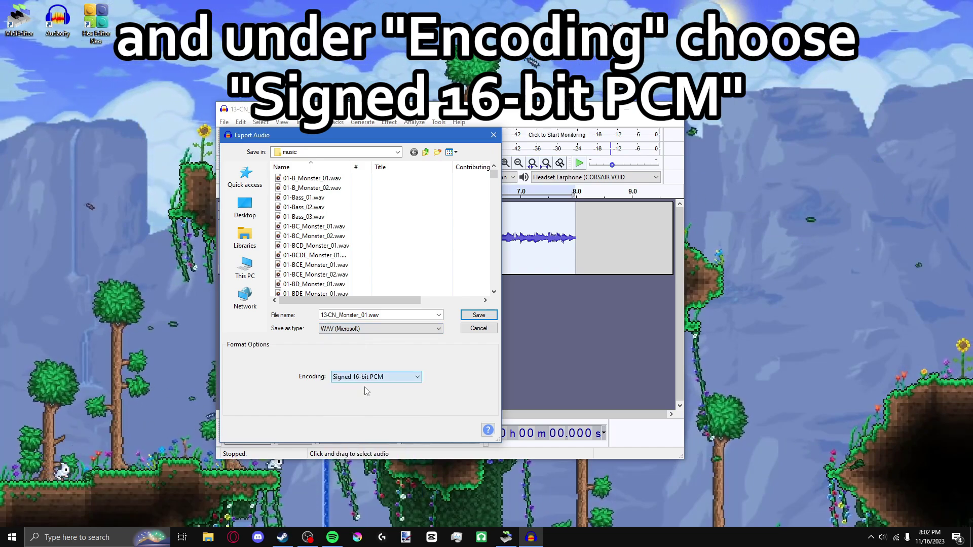
pyautogui.click(479, 315)
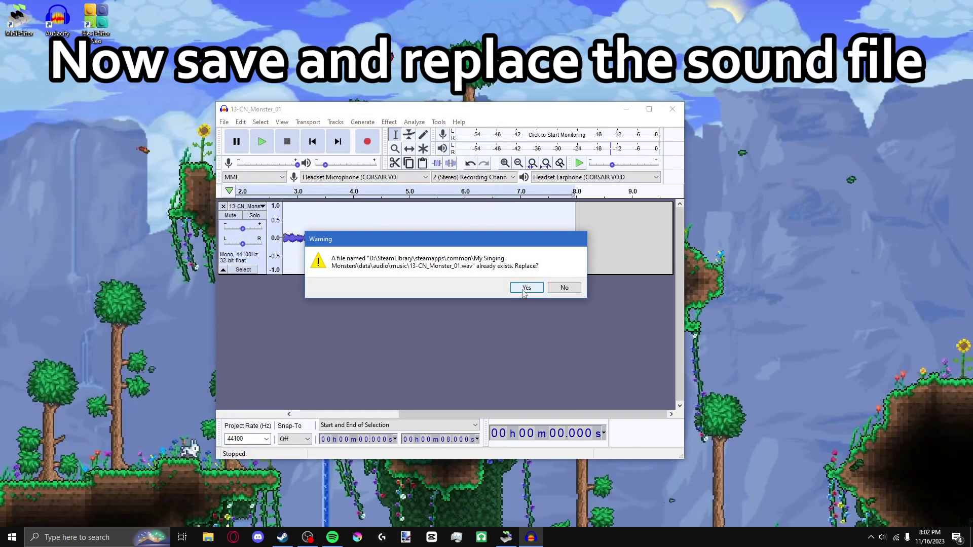
pyautogui.click(526, 288)
pyautogui.click(526, 331)
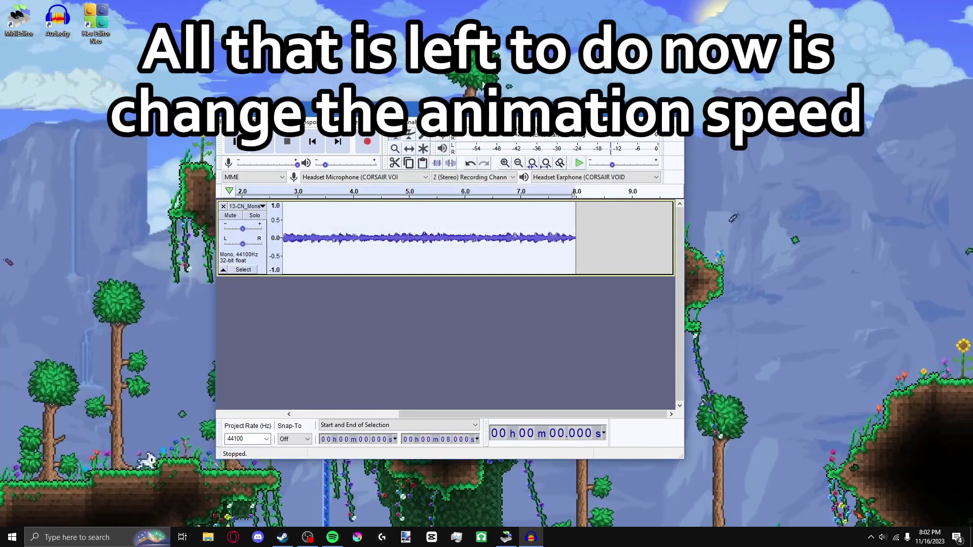
# Close Audacity, launch Hex Editor Neo without updating it, and open 014_D.bin from the game's xml_bin folder
pyautogui.hotkey('alt', 'F4')
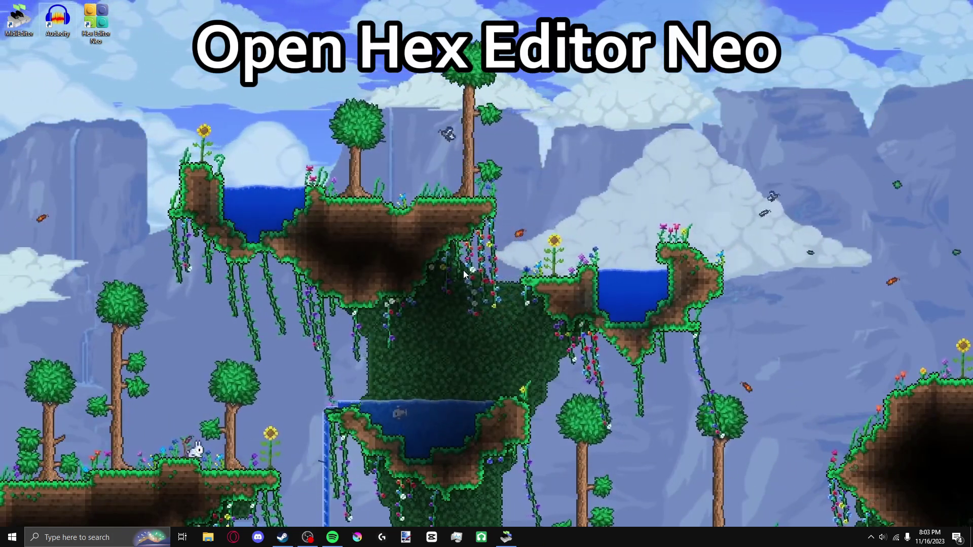
pyautogui.doubleClick(99, 21)
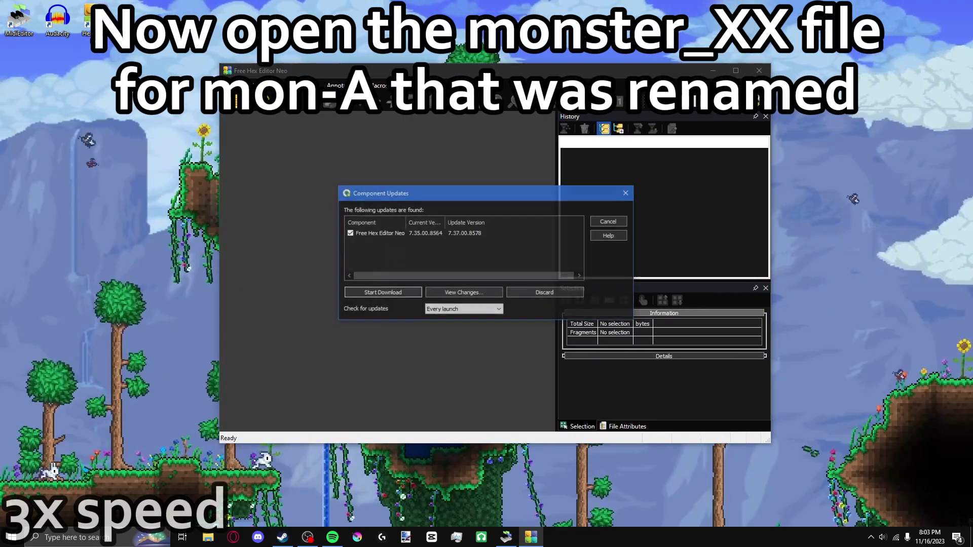
pyautogui.click(627, 191)
pyautogui.click(230, 85)
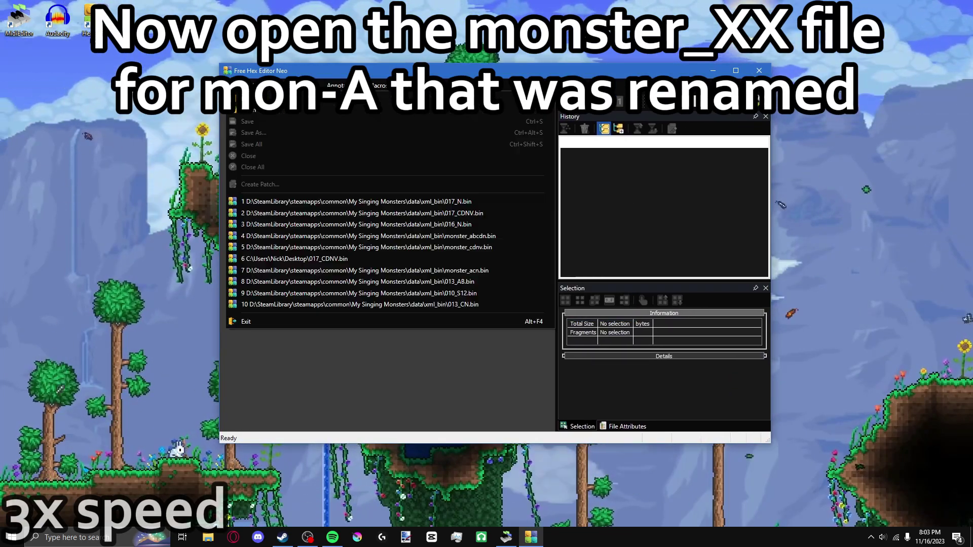
pyautogui.moveTo(264, 110)
pyautogui.click(583, 113)
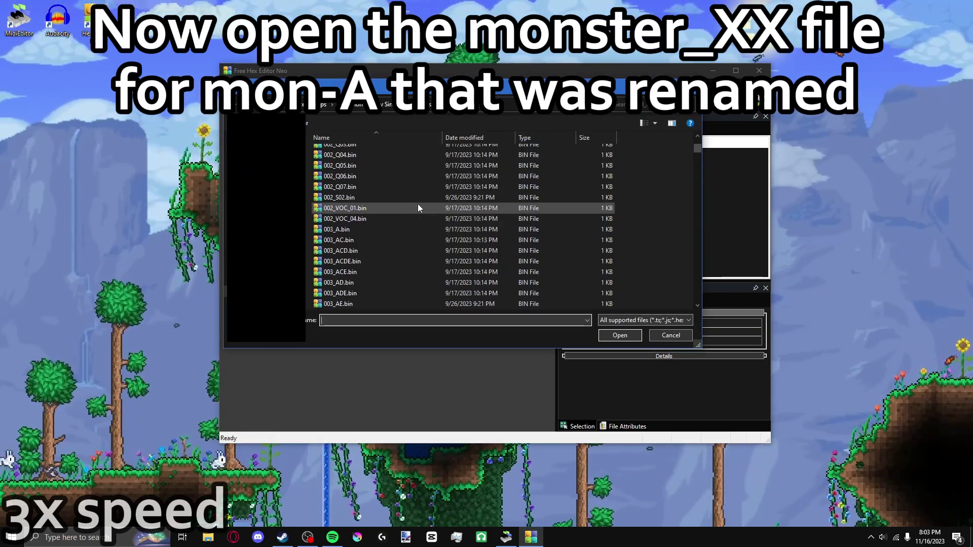
pyautogui.scroll(-20, 417, 208)
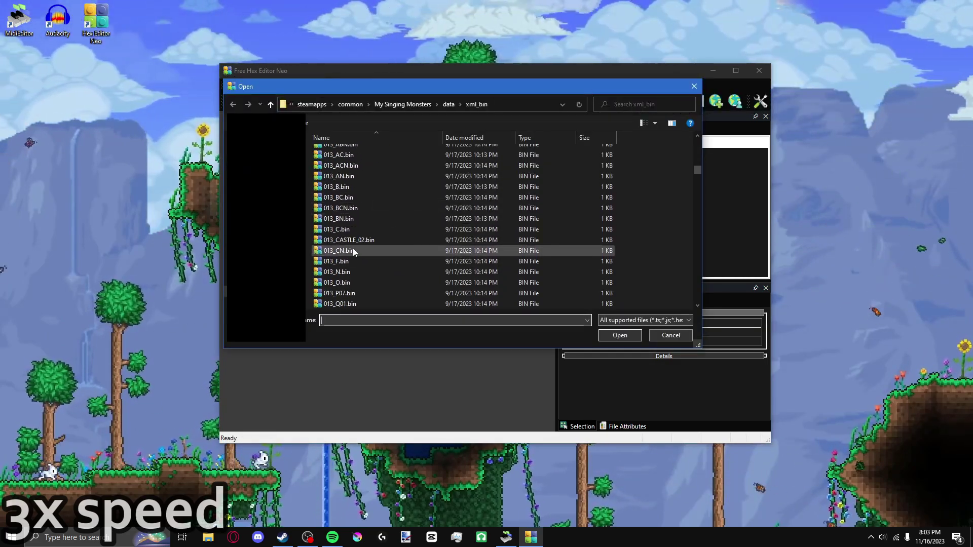
pyautogui.scroll(-10, 355, 239)
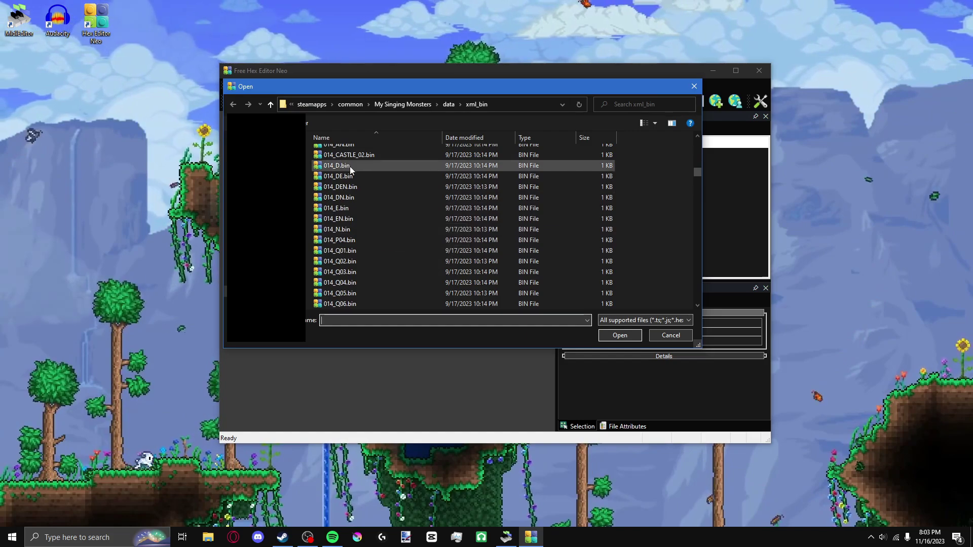
pyautogui.click(349, 163)
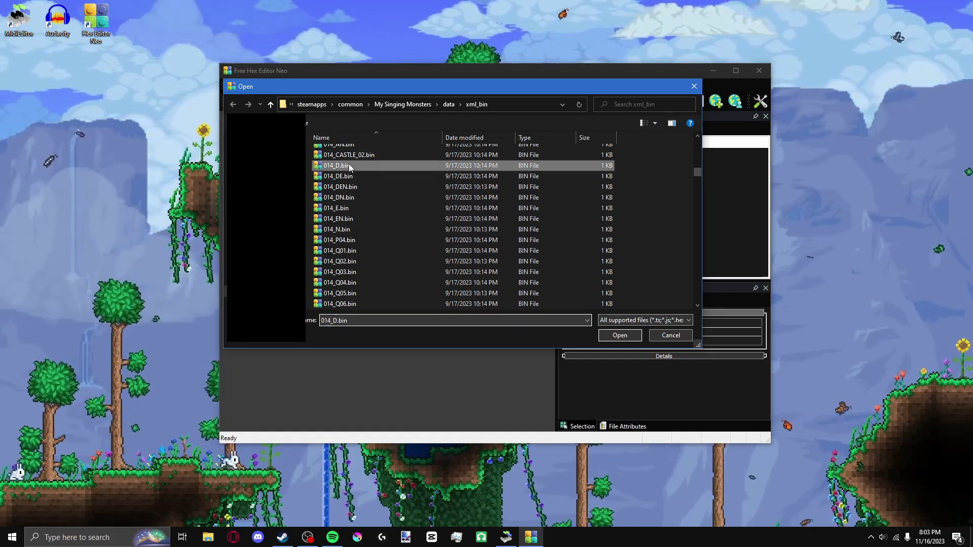
pyautogui.doubleClick(349, 165)
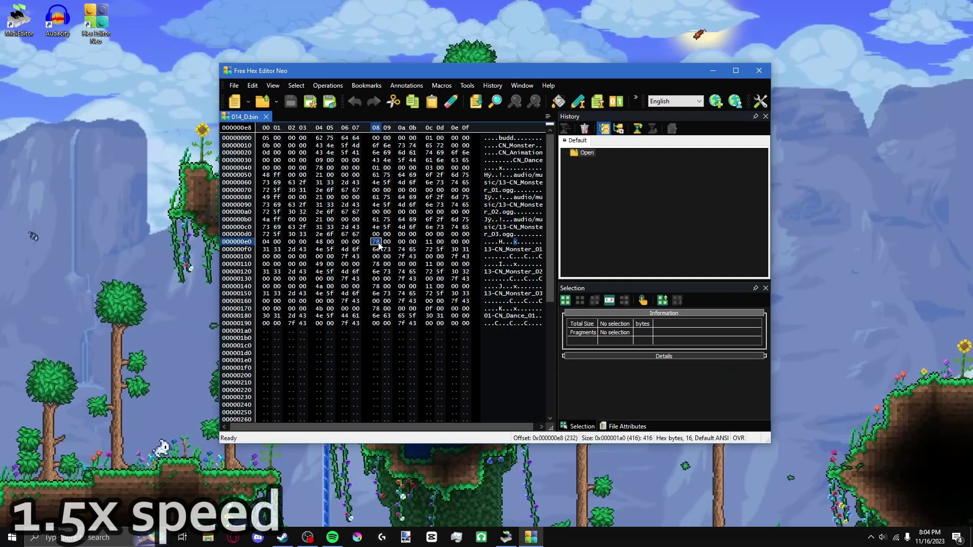
pyautogui.click(376, 243)
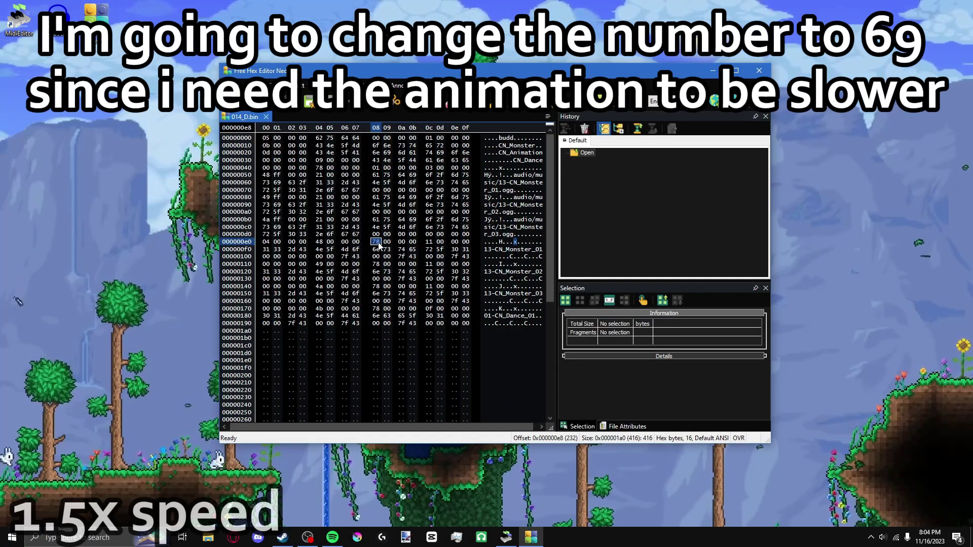
pyautogui.write('70')
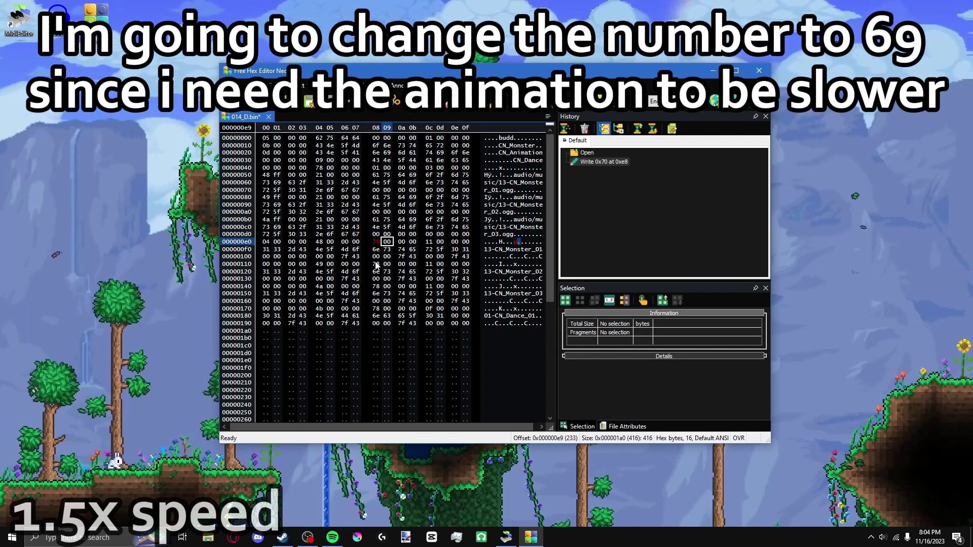
pyautogui.click(375, 264)
pyautogui.write('70')
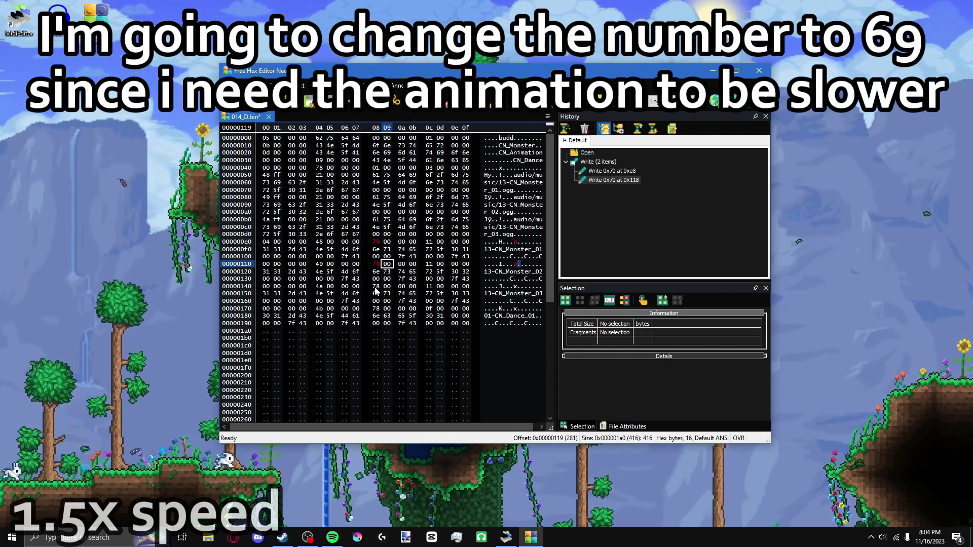
pyautogui.click(376, 287)
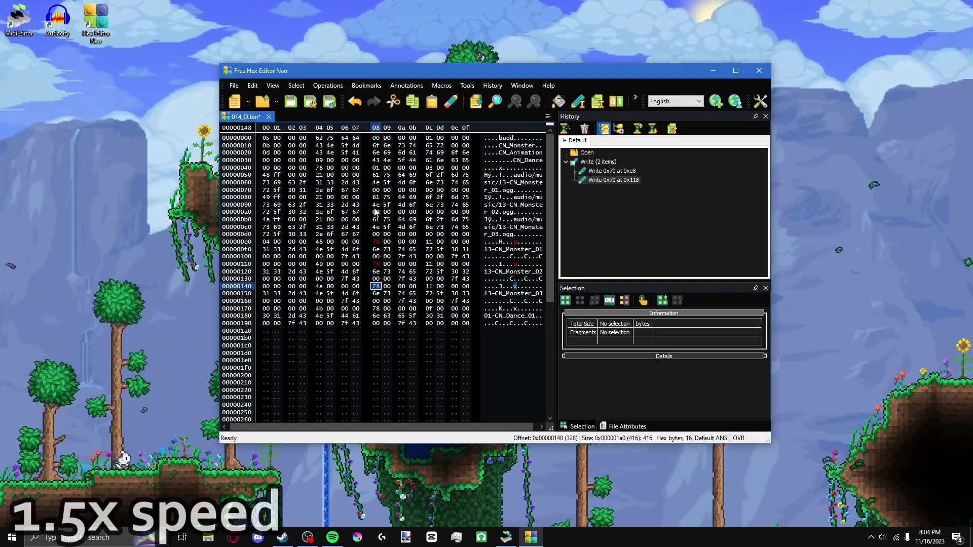
# Set the animation speed bytes at offsets 0xe8, 0x118, 0x148 and 0x178 of 014_D.bin to 69
pyautogui.click(376, 242)
pyautogui.write('69')
pyautogui.click(376, 264)
pyautogui.write('69')
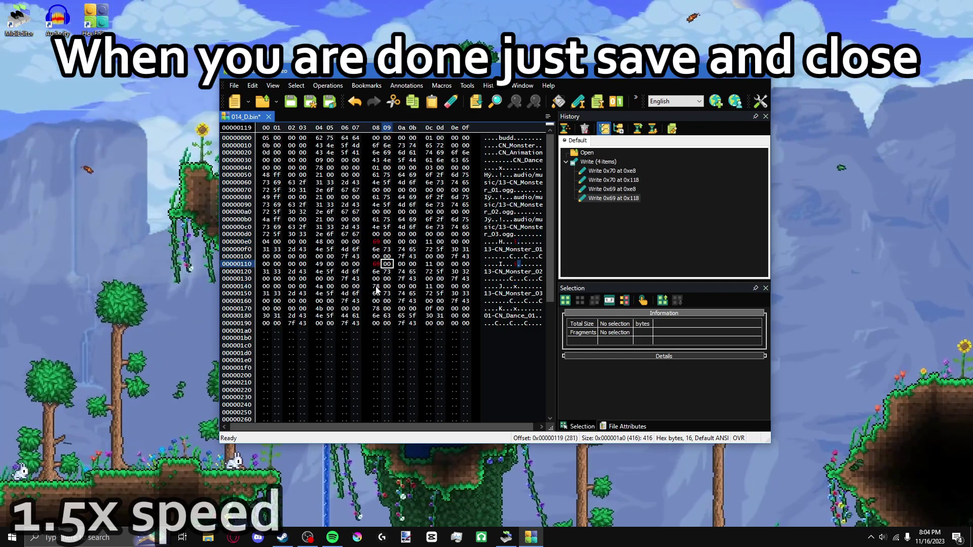
pyautogui.click(376, 286)
pyautogui.write('69')
pyautogui.click(376, 309)
pyautogui.write('69')
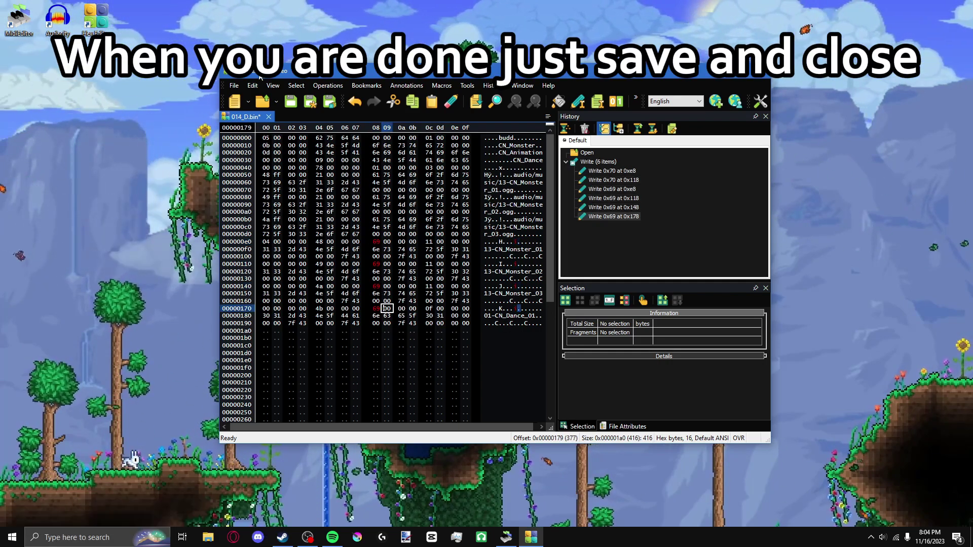
# Save the edited 014_D.bin file and start My Singing Monsters from the Steam library
pyautogui.click(234, 85)
pyautogui.click(253, 129)
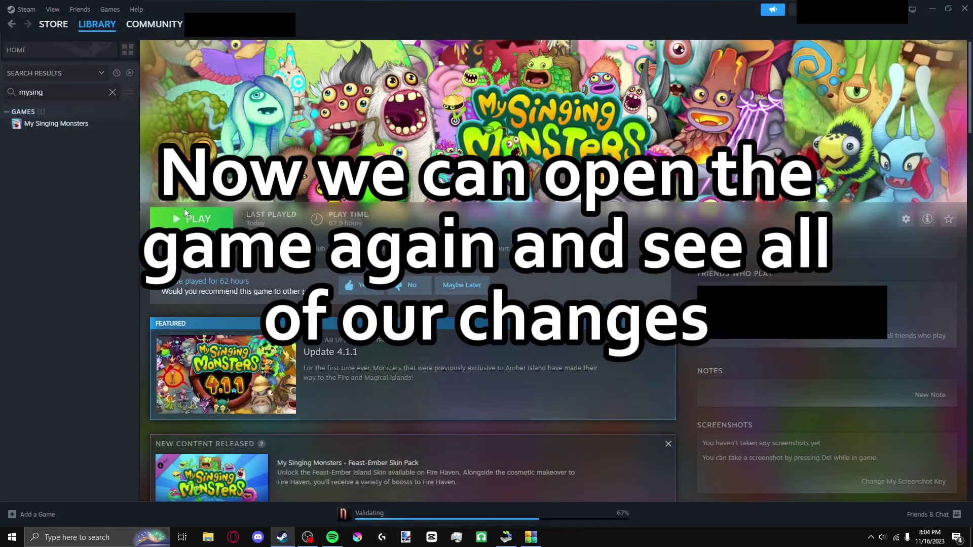
pyautogui.click(184, 212)
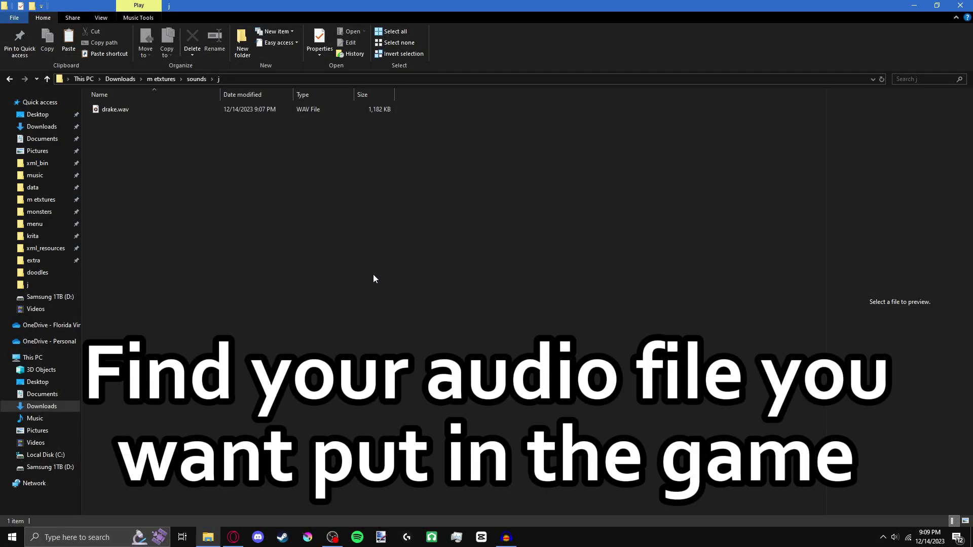
# Preview drake.wav from the sounds folder's j subfolder, and open it in Audacity for playback
pyautogui.doubleClick(166, 110)
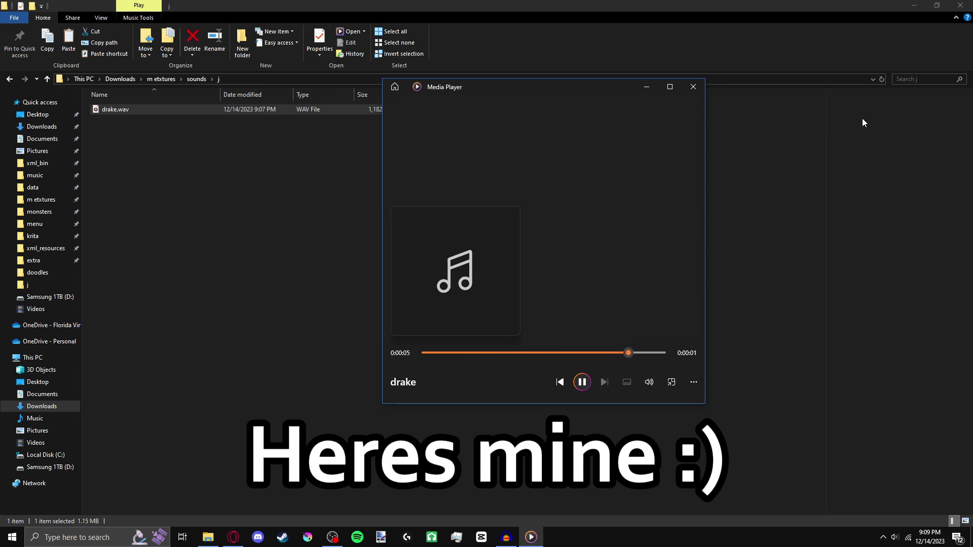
pyautogui.click(694, 87)
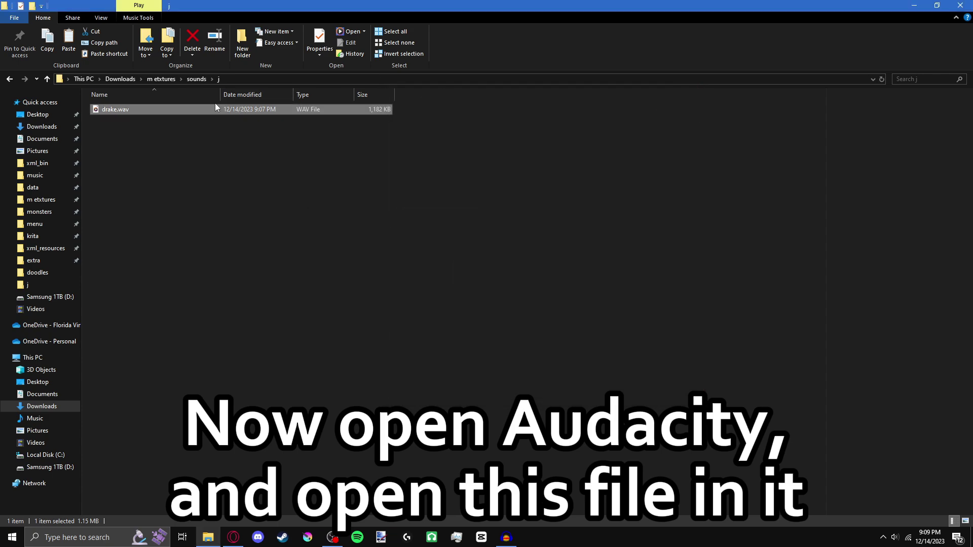
pyautogui.click(508, 540)
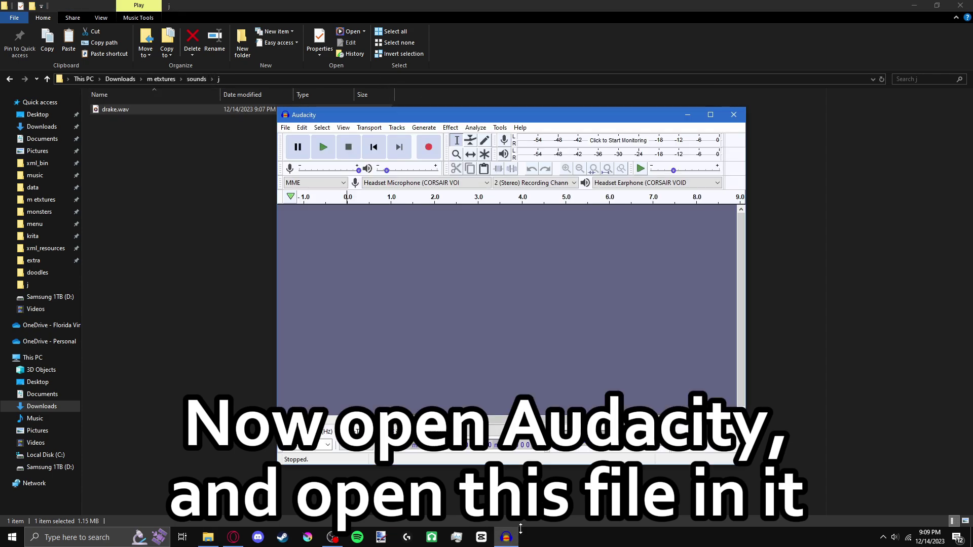
pyautogui.click(285, 128)
pyautogui.click(304, 148)
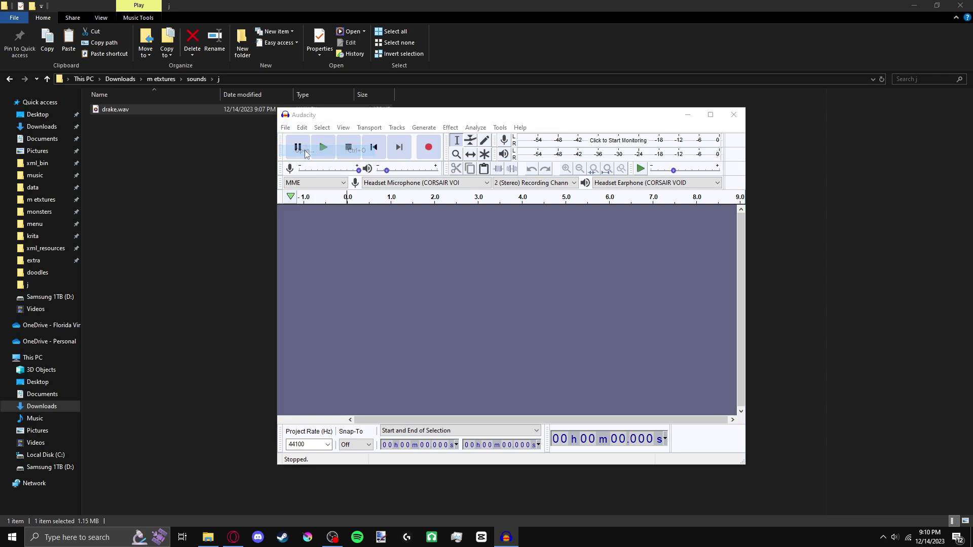
pyautogui.doubleClick(362, 184)
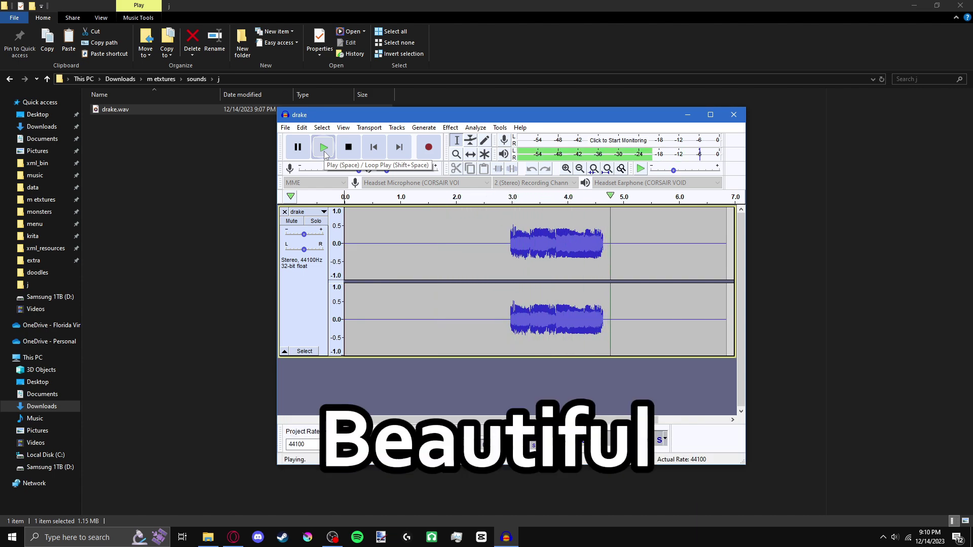
pyautogui.click(302, 154)
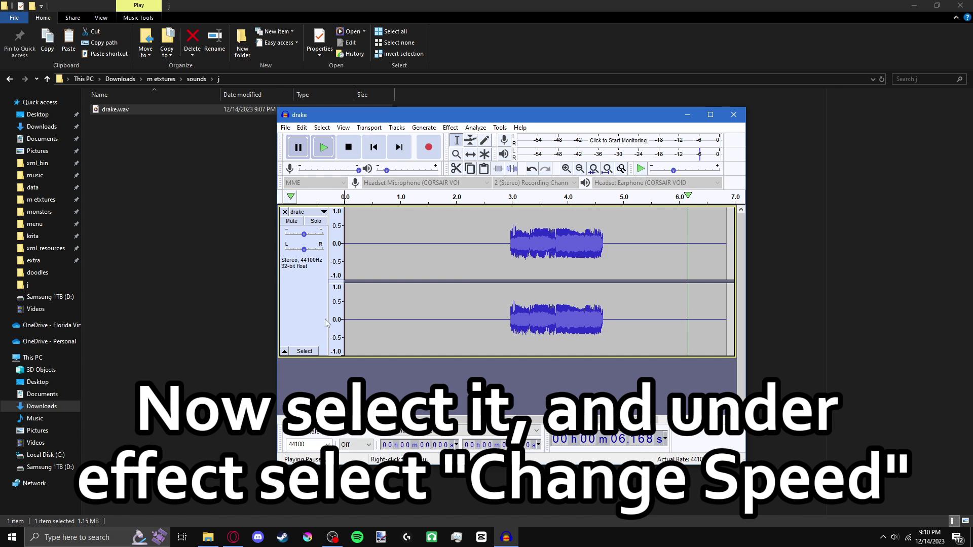
# Select the whole drake track, apply Change Speed with a speed multiplier of 2, and play back the result
pyautogui.click(310, 352)
pyautogui.click(450, 128)
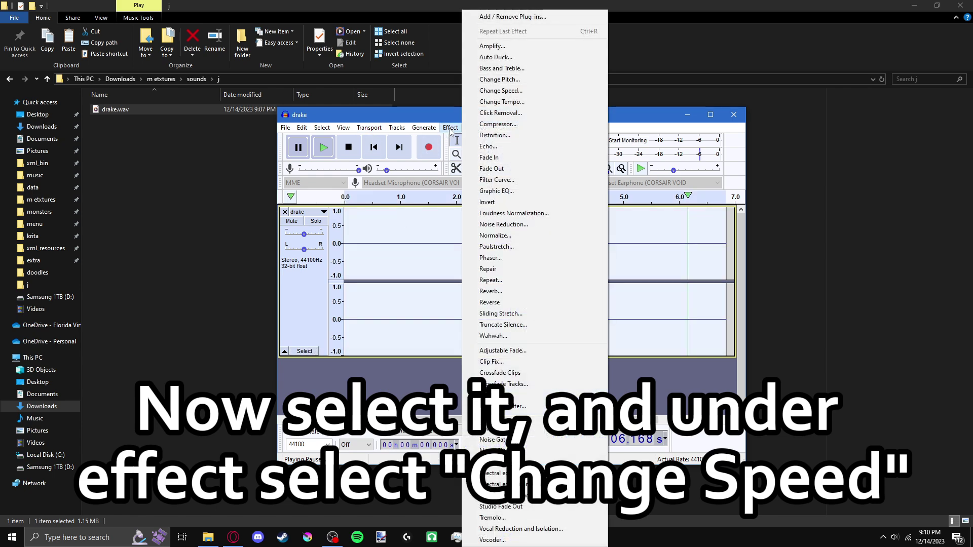
pyautogui.click(521, 90)
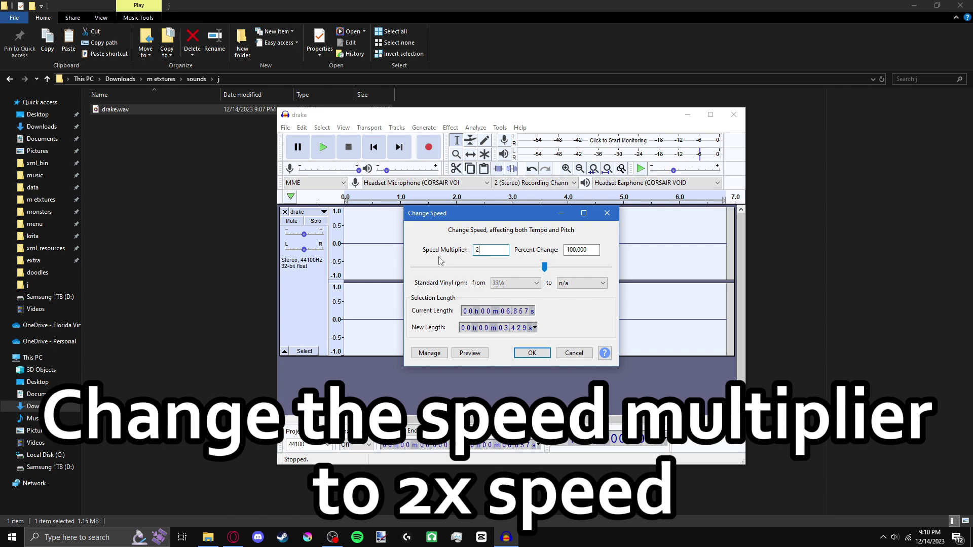
pyautogui.click(532, 353)
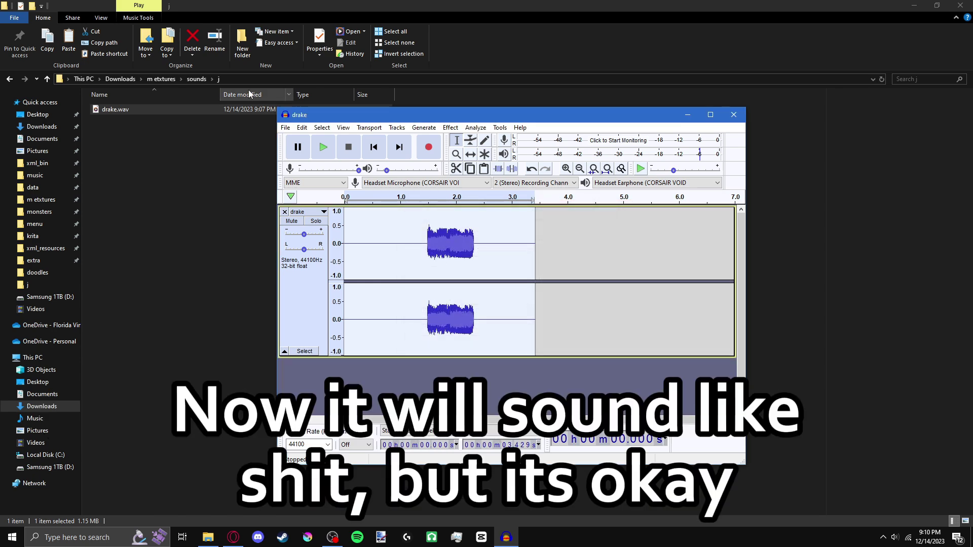
pyautogui.click(316, 145)
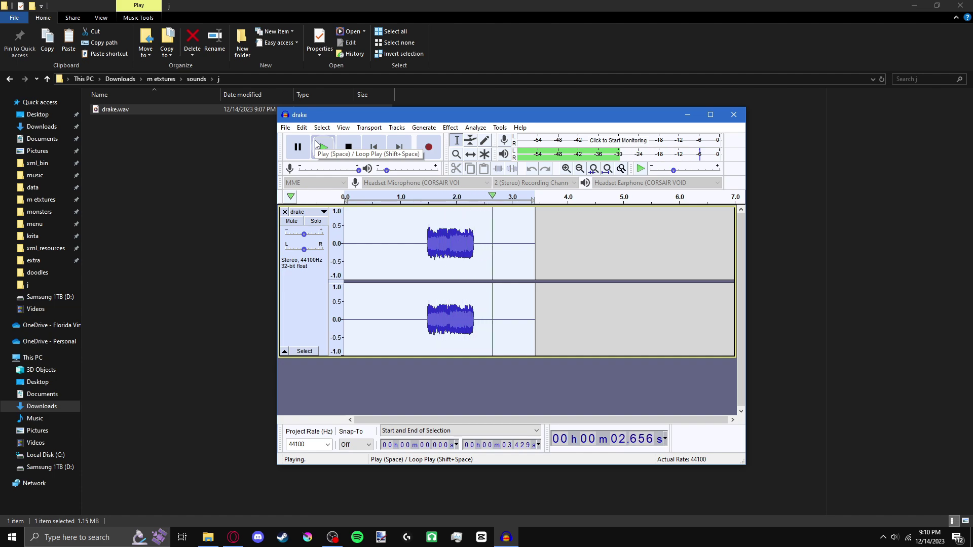
# Export the track as a 16-bit WAV over the existing drake.wav in folder j, and close Audacity without saving the project
pyautogui.click(285, 128)
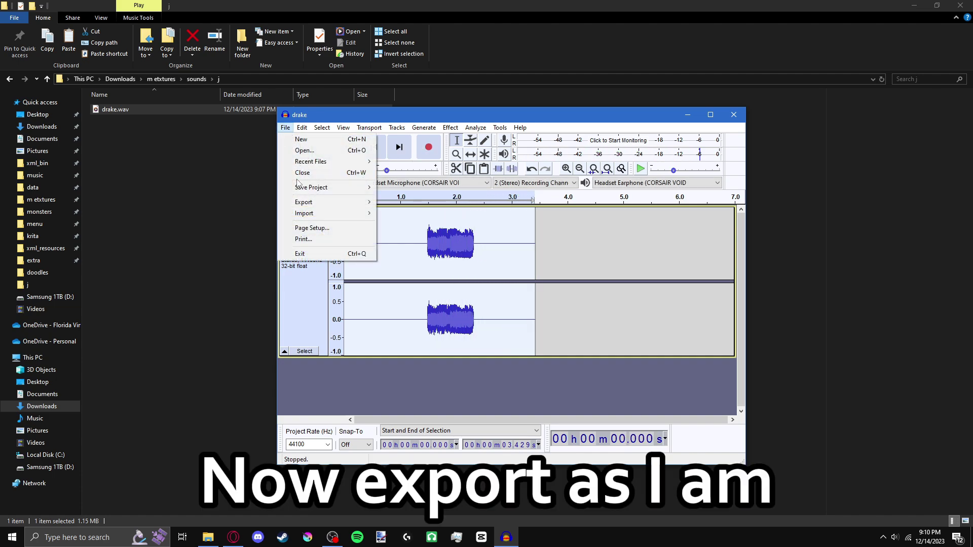
pyautogui.moveTo(311, 208)
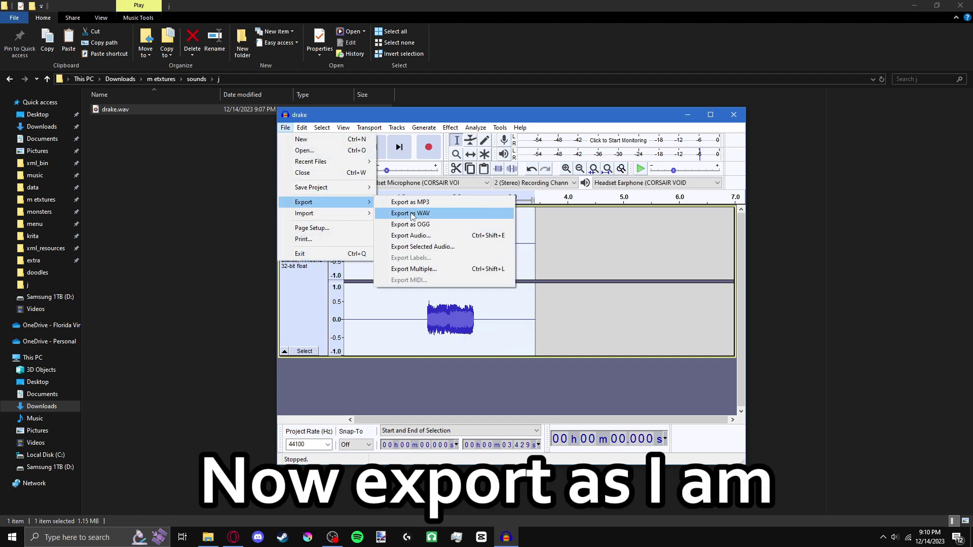
pyautogui.click(412, 214)
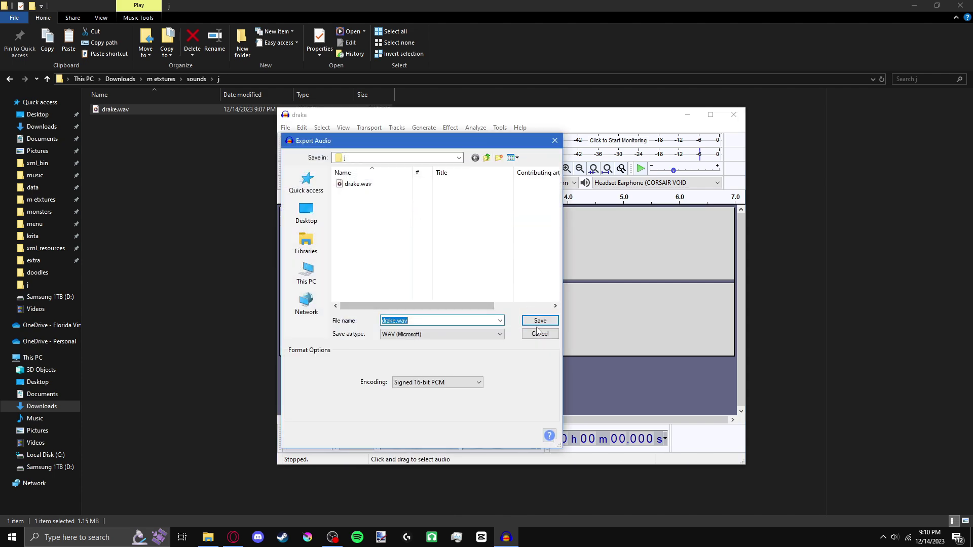
pyautogui.click(539, 321)
pyautogui.click(588, 294)
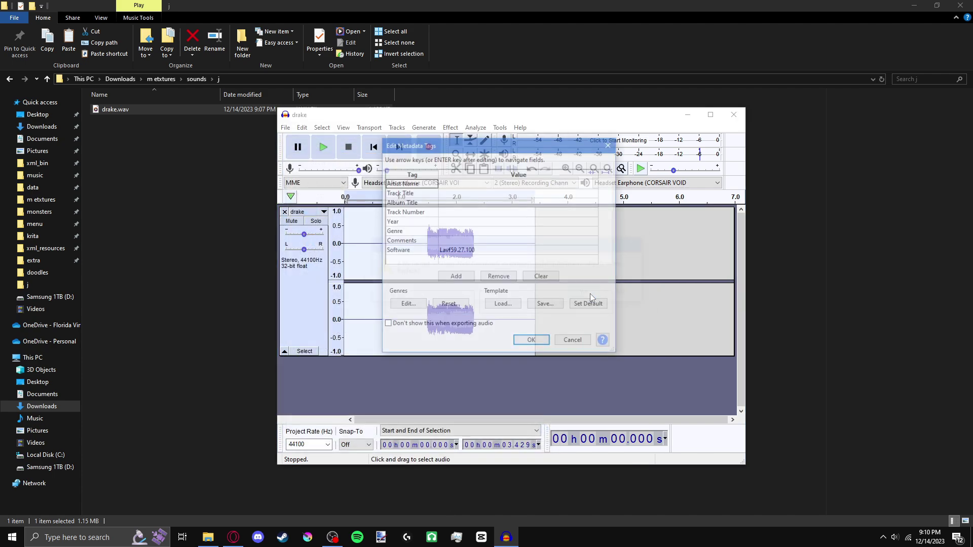
pyautogui.click(537, 346)
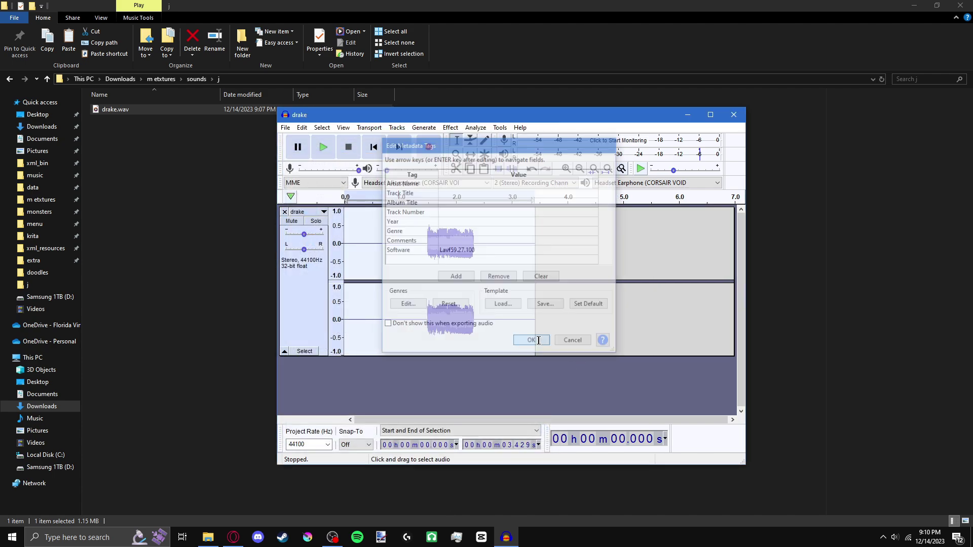
pyautogui.click(732, 115)
pyautogui.click(532, 292)
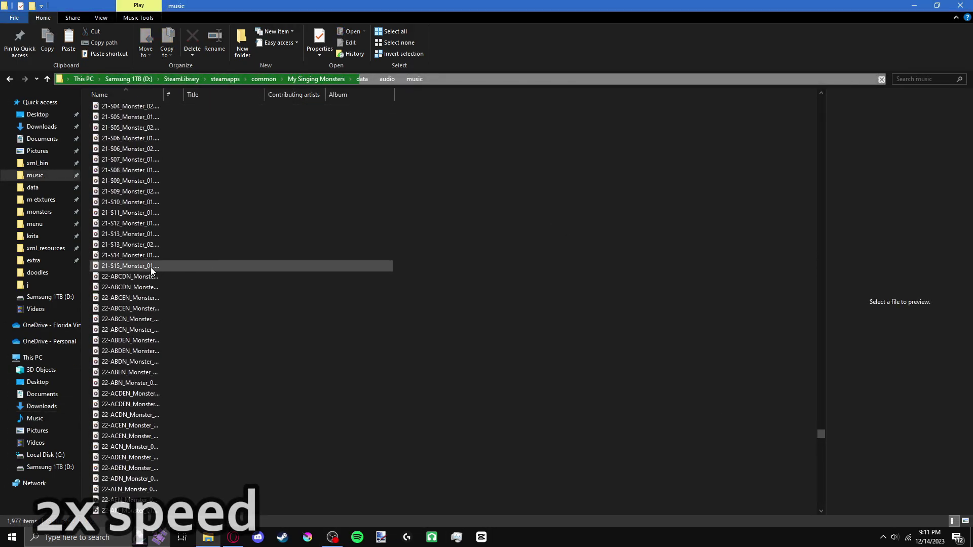
# Copy the name of 21-S15_Monster_01.wav in the game's music folder and rename drake.wav in folder j as 21-S15_Monster_01.wav
pyautogui.rightClick(150, 267)
pyautogui.click(25, 503)
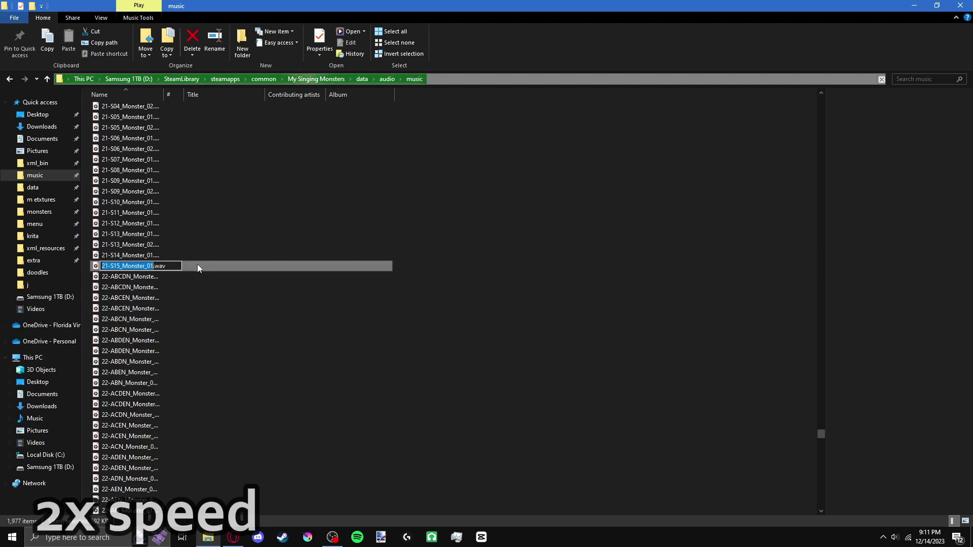
pyautogui.click(60, 286)
pyautogui.rightClick(172, 111)
pyautogui.click(124, 403)
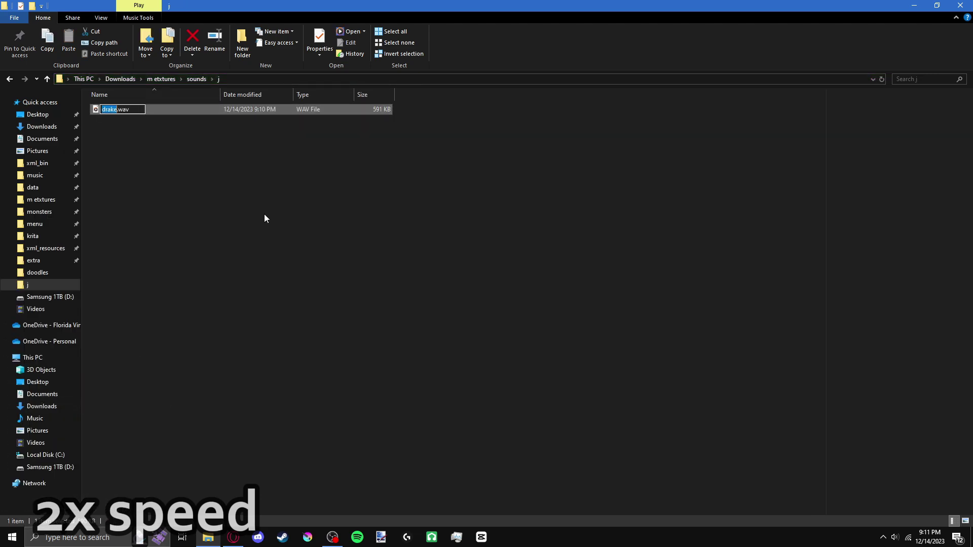
# Copy the renamed 21-S15_Monster_01.wav from folder j into the game's music folder, replacing the original file
pyautogui.click(147, 110)
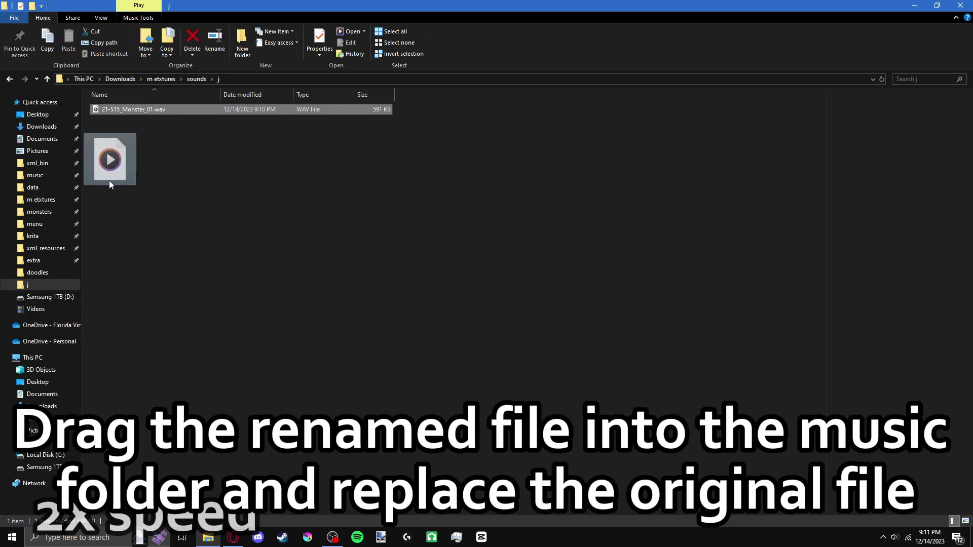
pyautogui.moveTo(110, 183); pyautogui.dragTo(38, 176)
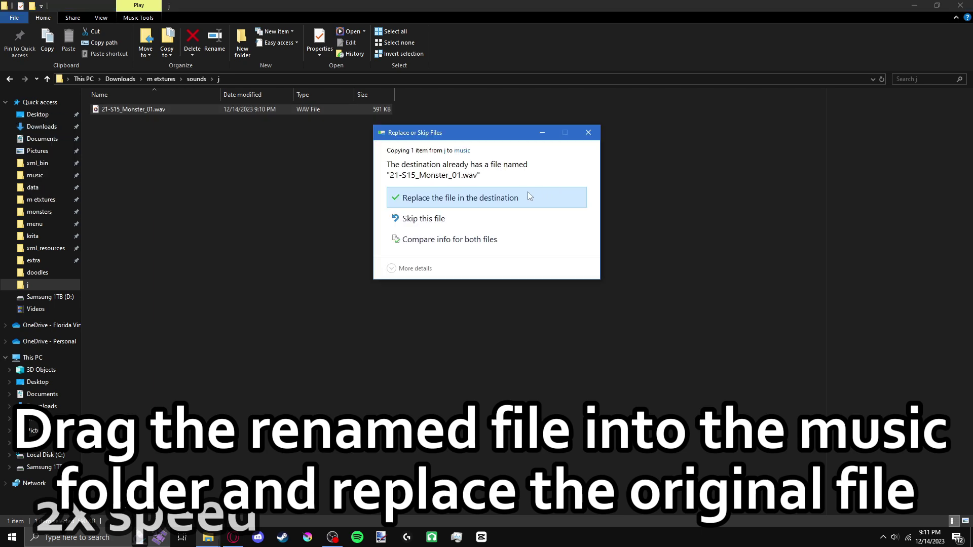
pyautogui.click(527, 197)
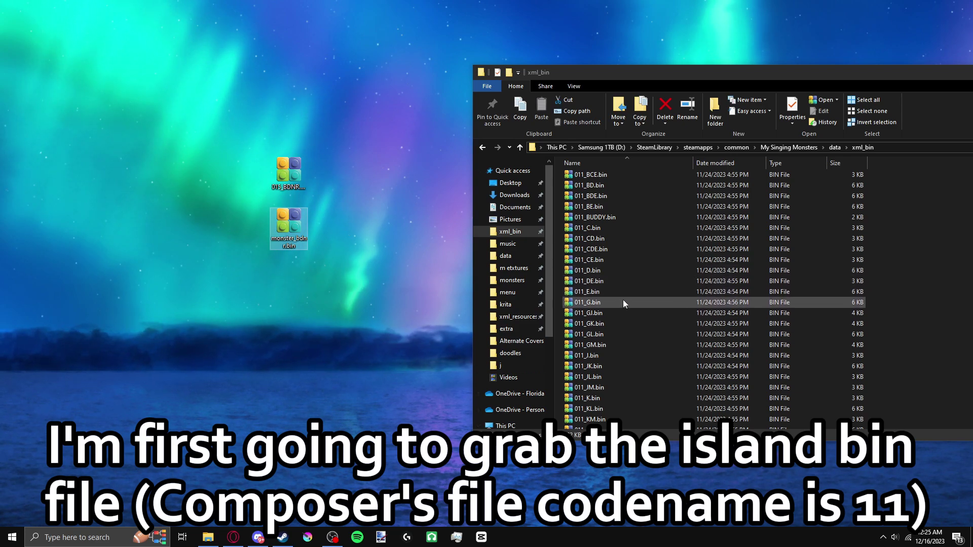
# Copy 011_E.bin and monster_e_composer.bin from the game's xml_bin folder to the desktop
pyautogui.click(622, 294)
pyautogui.moveTo(586, 291); pyautogui.dragTo(369, 180)
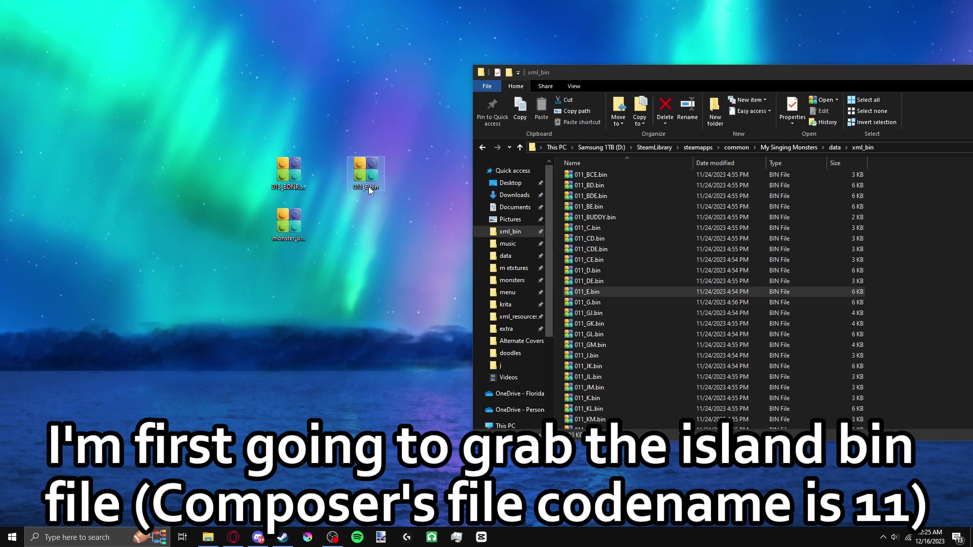
pyautogui.scroll(-20, 685, 267)
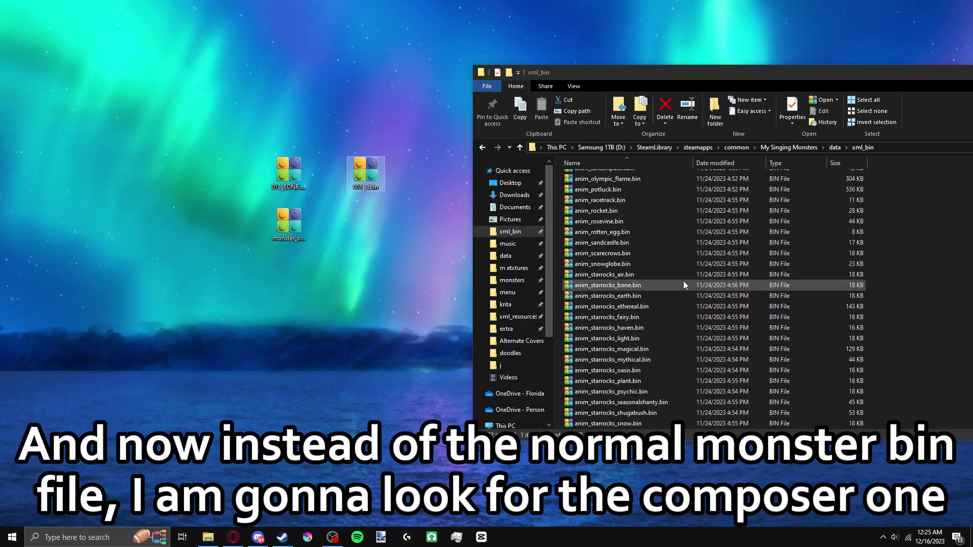
pyautogui.scroll(-15, 676, 299)
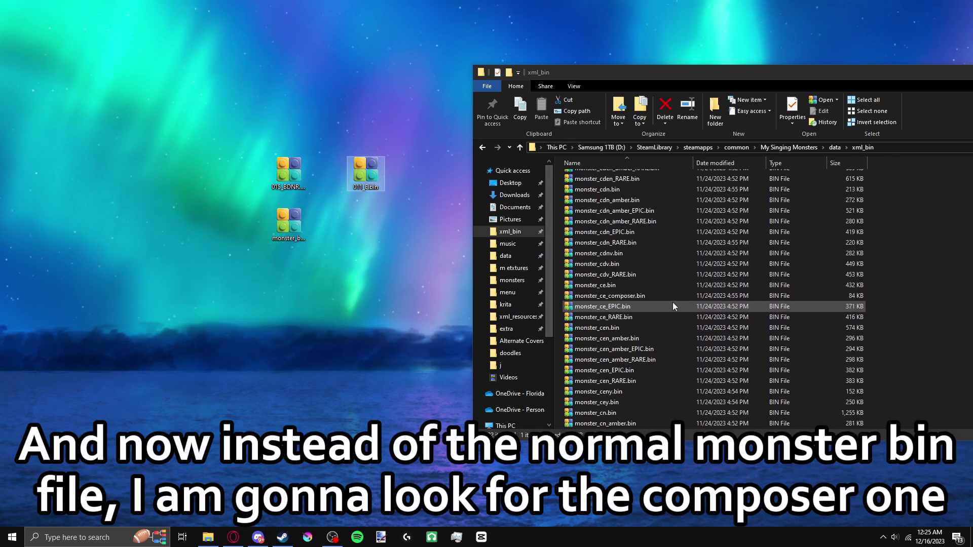
pyautogui.scroll(15, 673, 303)
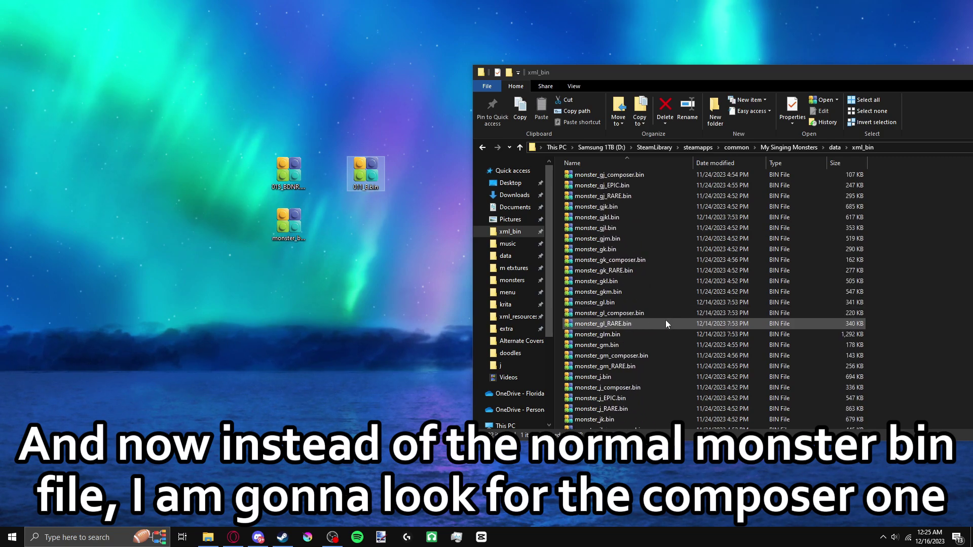
pyautogui.scroll(6, 665, 322)
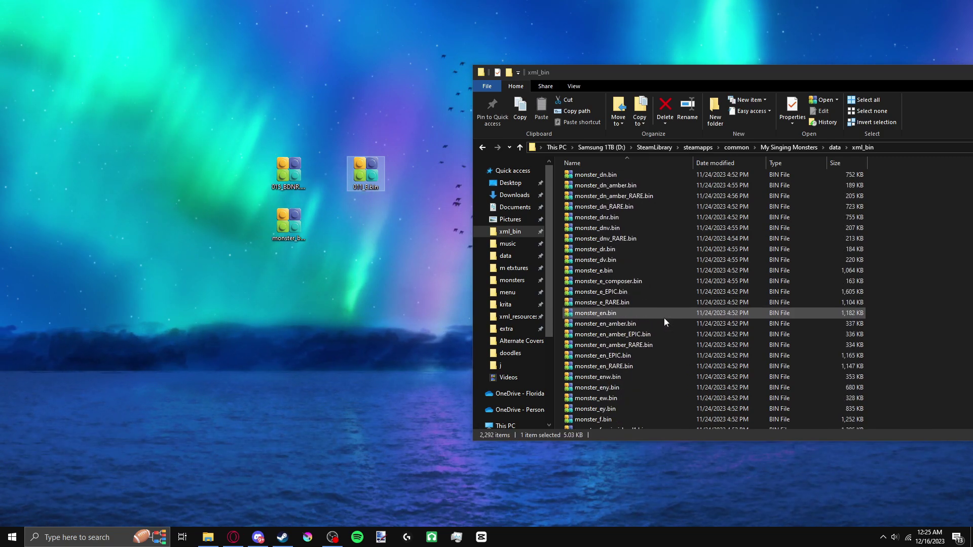
pyautogui.click(616, 283)
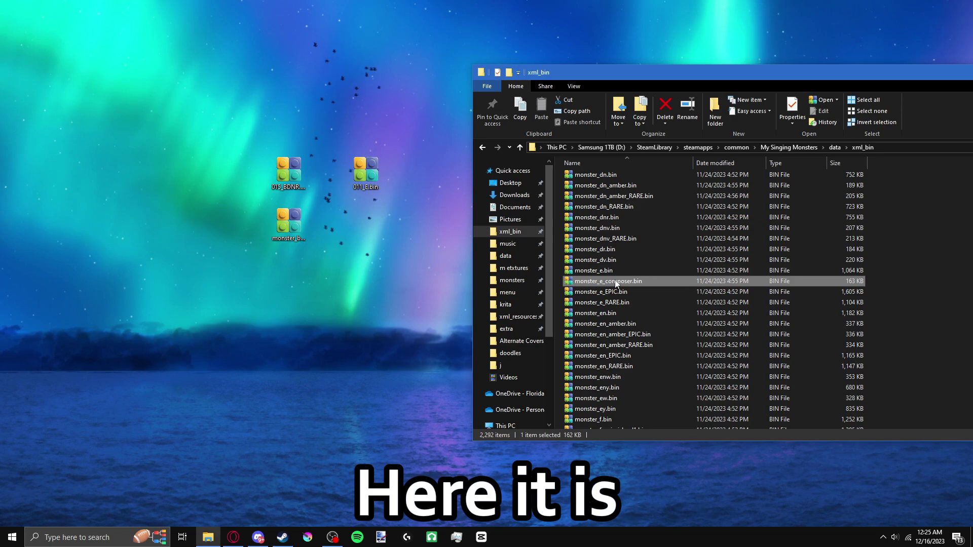
pyautogui.moveTo(623, 284); pyautogui.dragTo(369, 228)
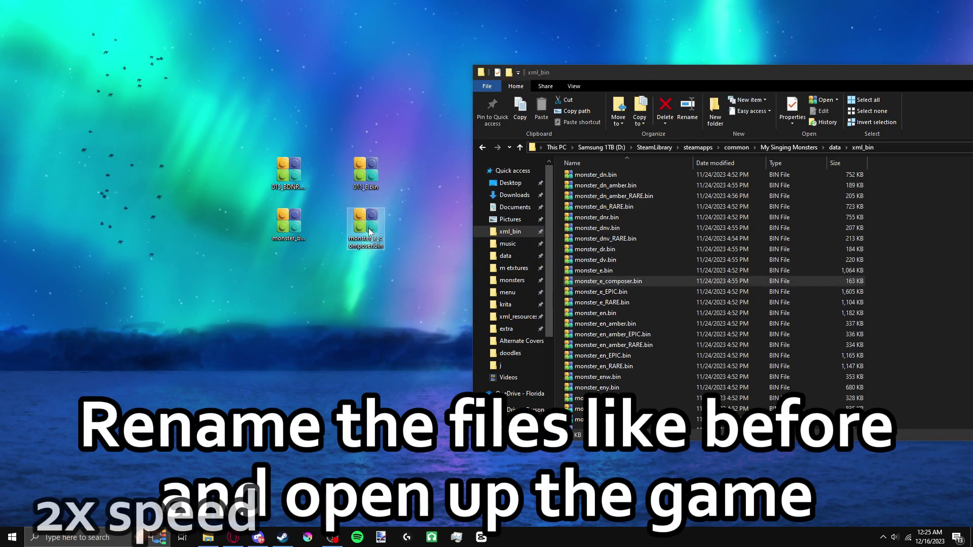
# Copy the name of the desktop's 011_E.bin, delete that file, and rename the BDNR island bin file as 011_E.bin
pyautogui.rightClick(367, 176)
pyautogui.click(304, 436)
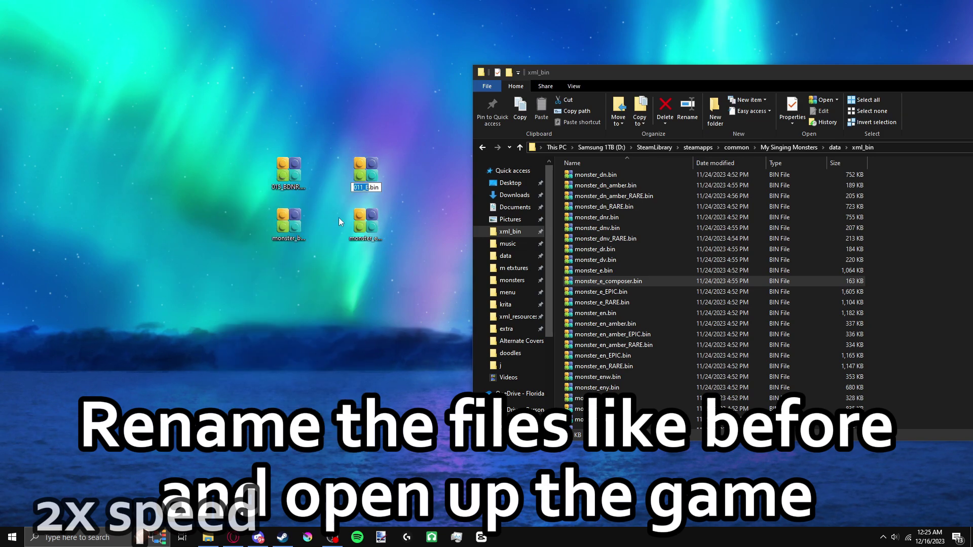
pyautogui.rightClick(372, 175)
pyautogui.click(293, 323)
pyautogui.rightClick(296, 175)
pyautogui.click(251, 293)
pyautogui.write('011_E')
# Copy the name of the desktop's monster_e_composer.bin, delete that file, and rename monster_bdnr.bin as monster_e_composer.bin
pyautogui.click(375, 228)
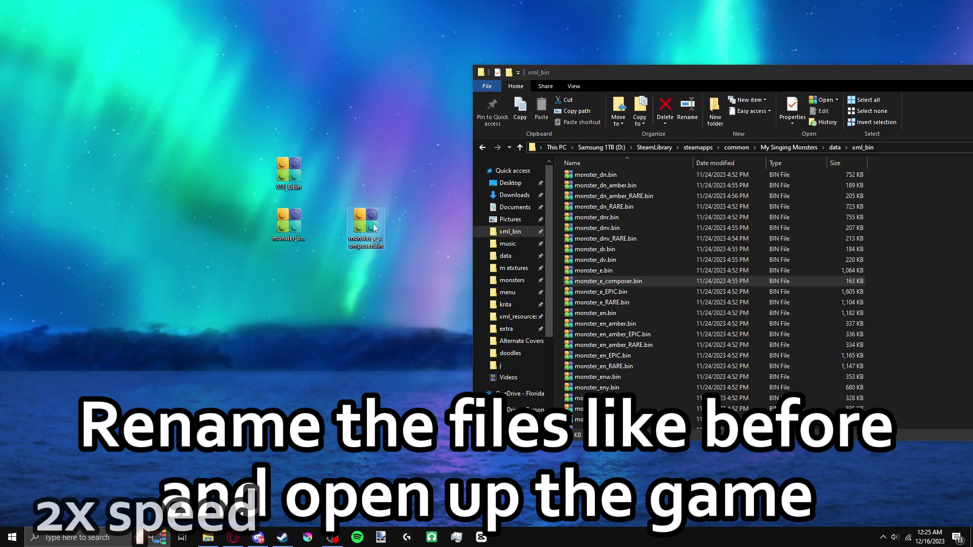
pyautogui.rightClick(375, 227)
pyautogui.click(213, 514)
pyautogui.hotkey('ctrl', 'c')
pyautogui.rightClick(370, 227)
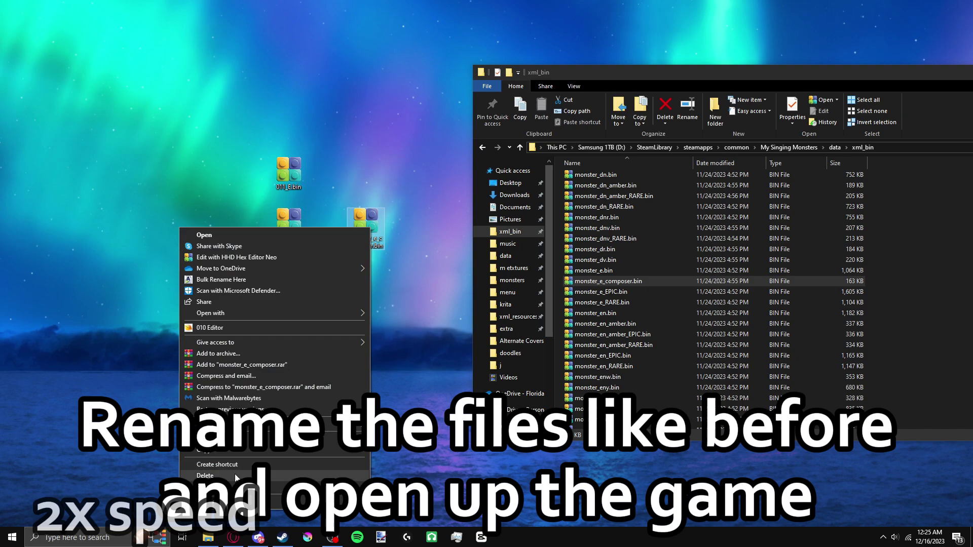
pyautogui.click(218, 476)
pyautogui.rightClick(304, 221)
pyautogui.click(178, 485)
pyautogui.hotkey('ctrl', 'v')
pyautogui.press('Return')
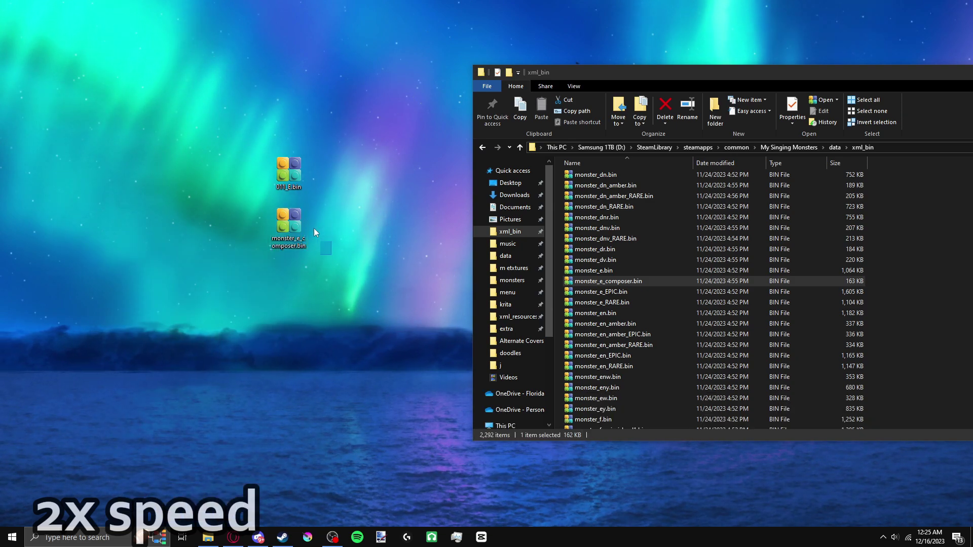
# Move the renamed 011_E.bin and monster_e_composer.bin from the desktop into the xml_bin folder, replacing the originals
pyautogui.hotkey('ctrl', 'a')
pyautogui.moveTo(289, 220); pyautogui.dragTo(608, 281)
pyautogui.click(512, 193)
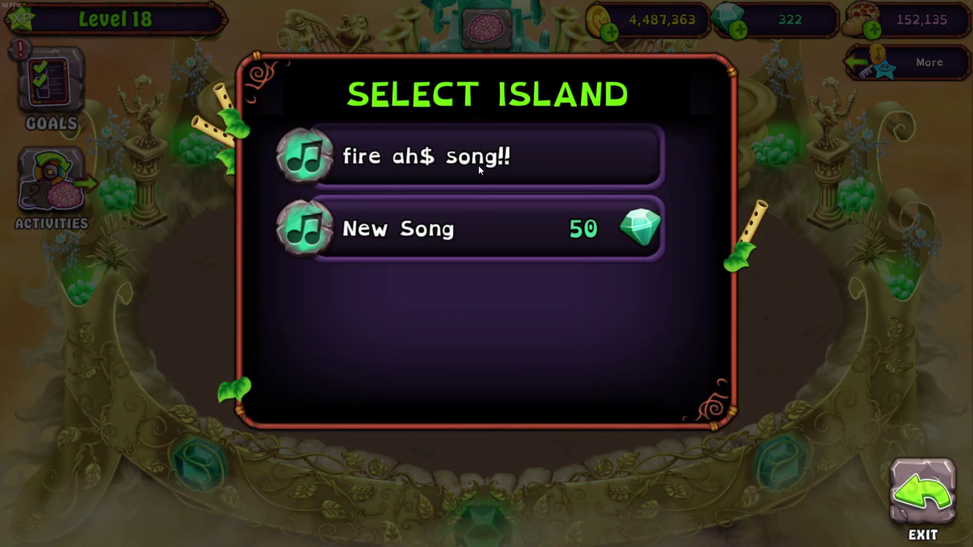
# In My Singing Monsters, load the "fire ah$ song!!" composer island and open the Mammott's entry among the market's monsters
pyautogui.click(478, 166)
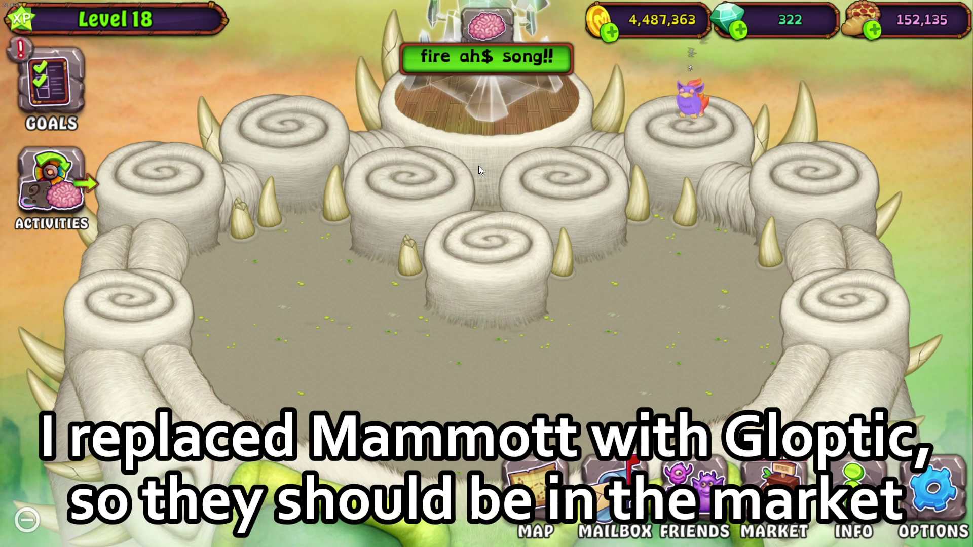
pyautogui.click(786, 478)
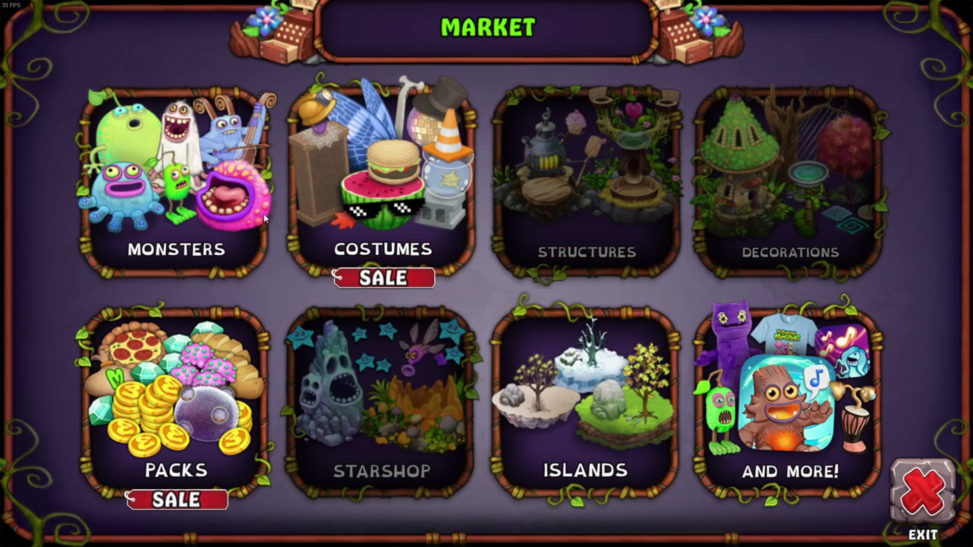
pyautogui.click(213, 203)
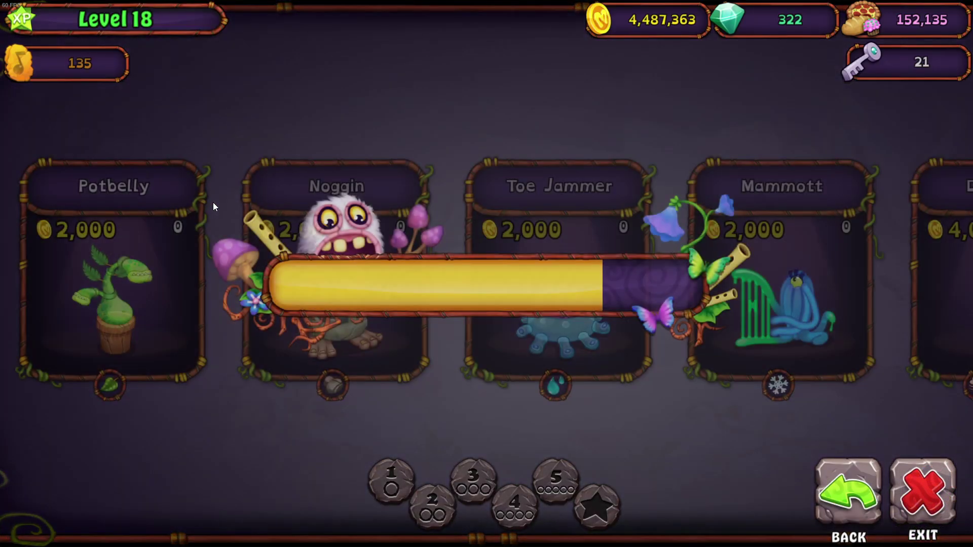
pyautogui.moveTo(617, 270); pyautogui.dragTo(458, 285)
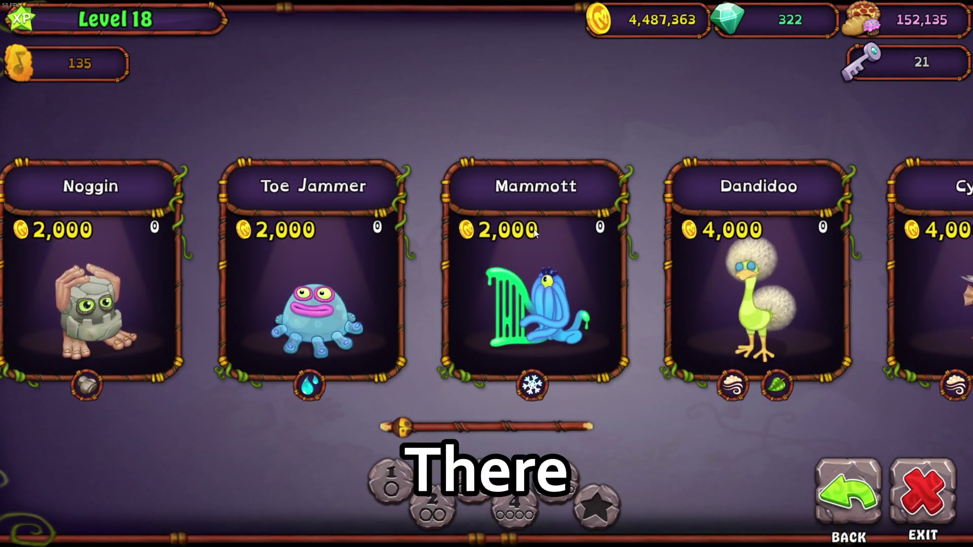
pyautogui.click(552, 282)
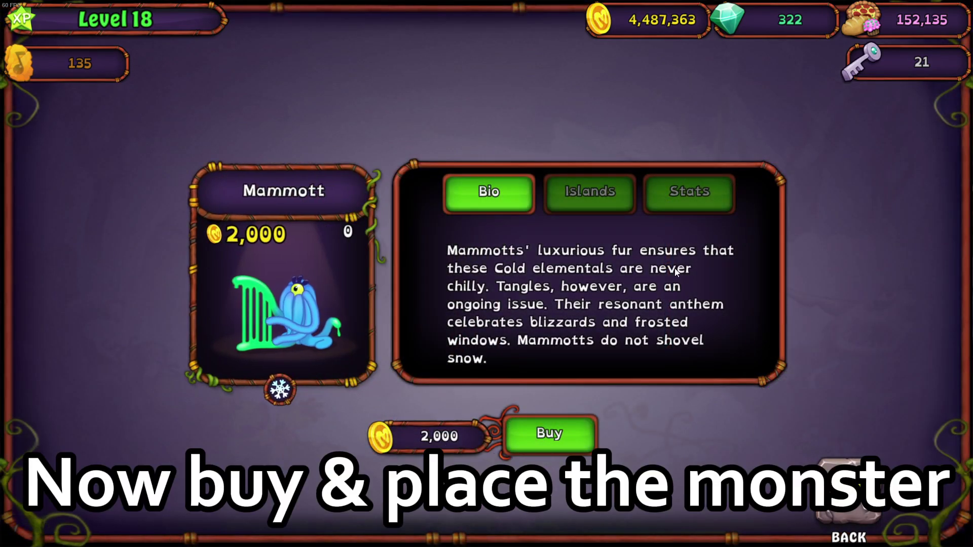
# Buy the Mammott and place it on the open ground in front of the island's central pedestal
pyautogui.click(524, 444)
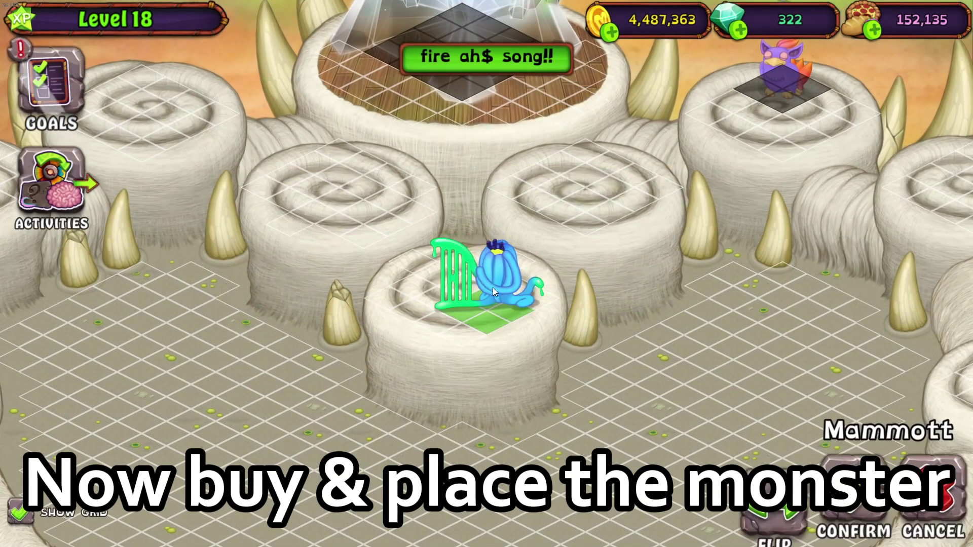
pyautogui.moveTo(493, 287); pyautogui.dragTo(454, 501)
pyautogui.scroll(5, 486, 277)
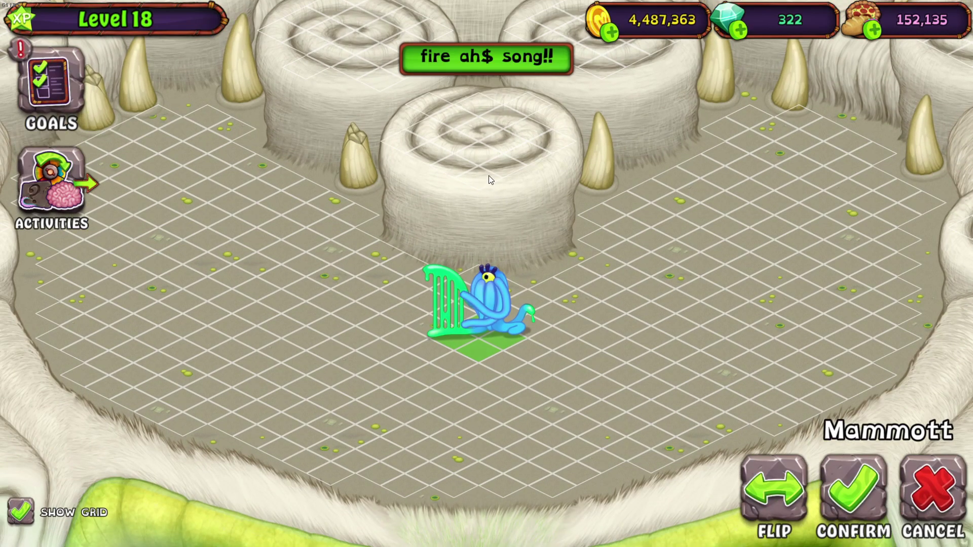
pyautogui.click(840, 476)
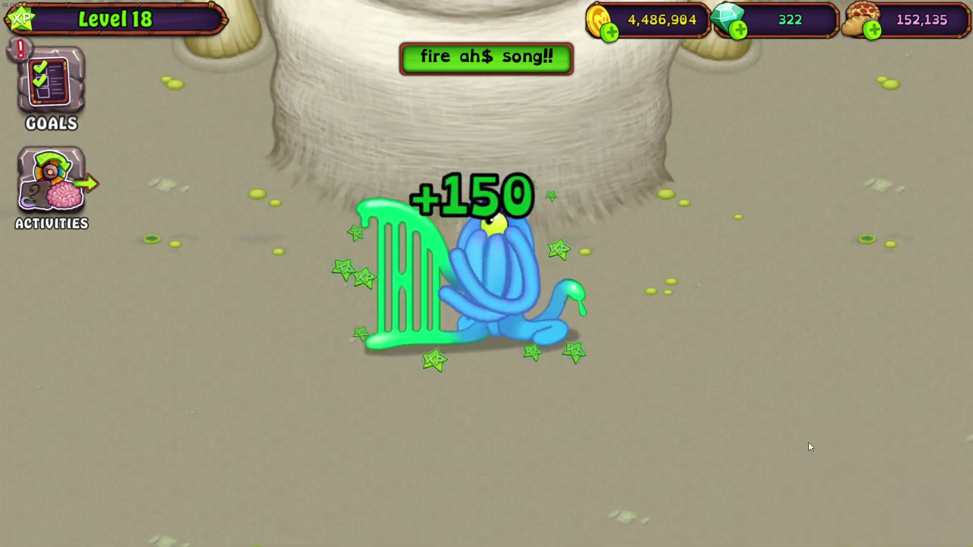
# Compose a part for the newly placed monster with one note on the first beat of measure 1, and save the song
pyautogui.click(508, 315)
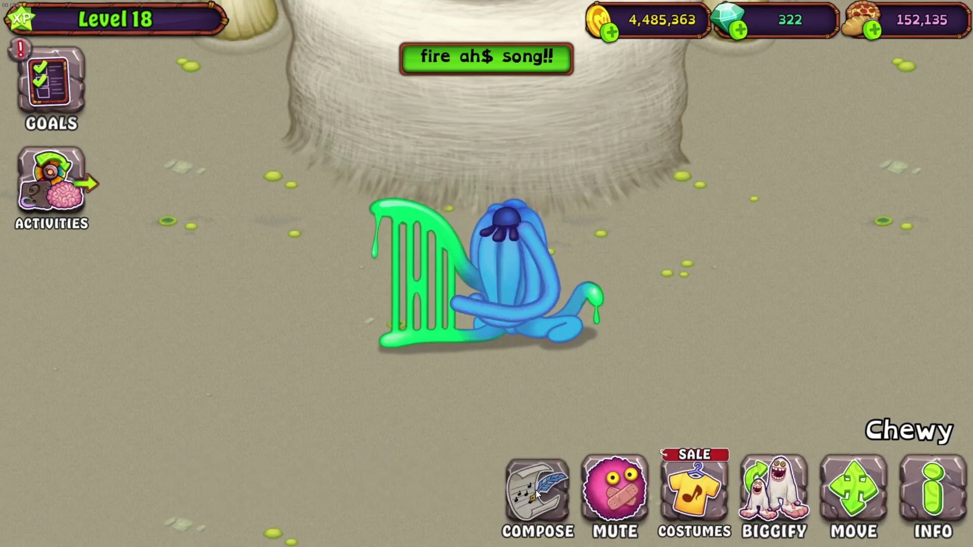
pyautogui.click(537, 491)
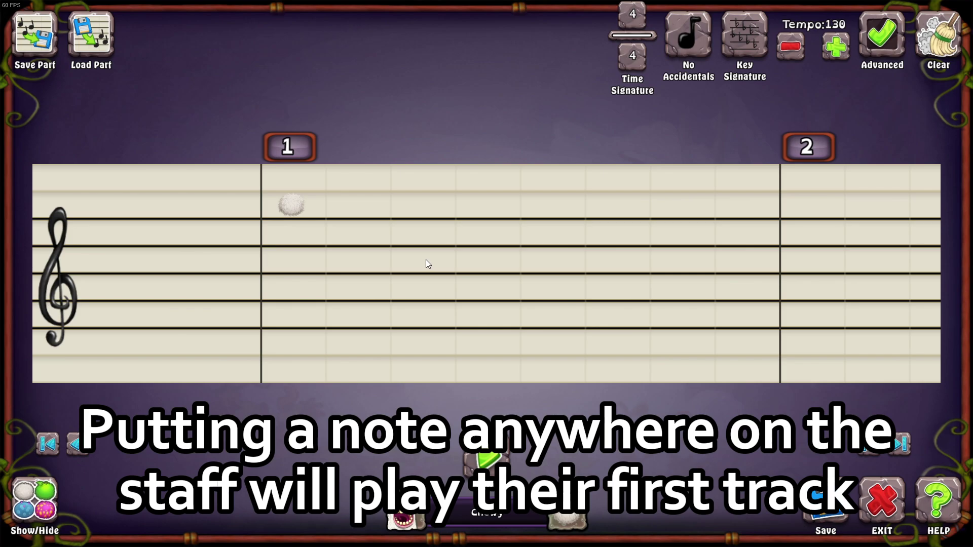
pyautogui.click(819, 498)
pyautogui.click(373, 393)
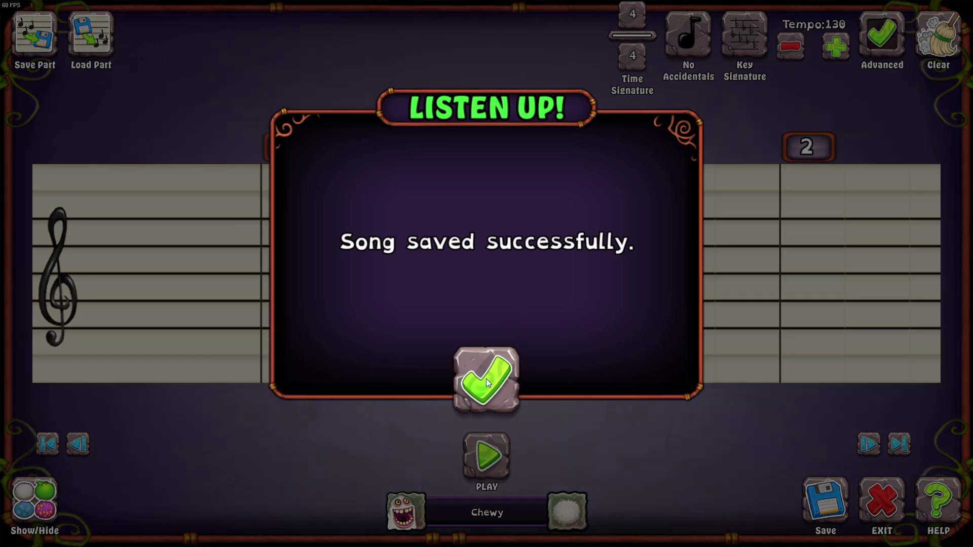
pyautogui.click(486, 383)
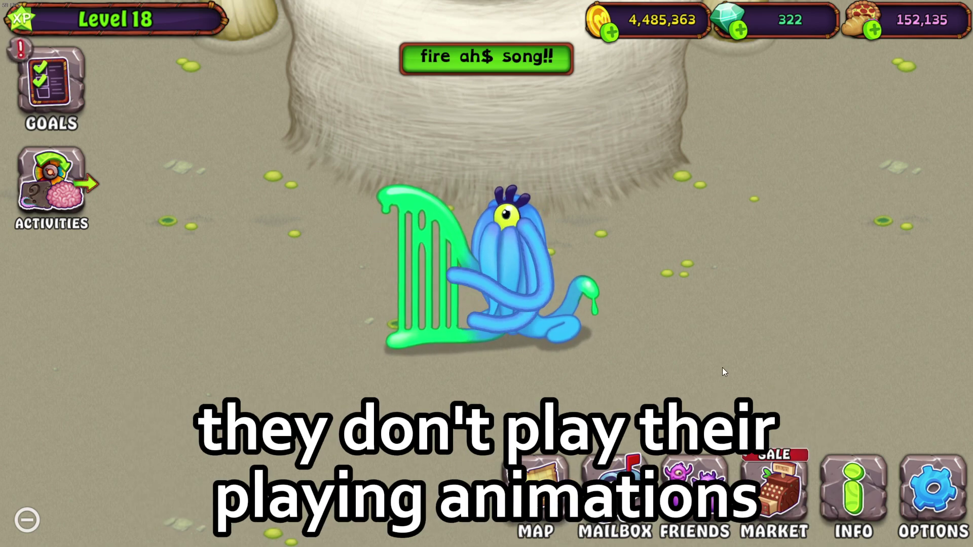
# Reopen the monster's composition, move the first note to the very top of the staff as a sharp, then save and exit
pyautogui.click(528, 297)
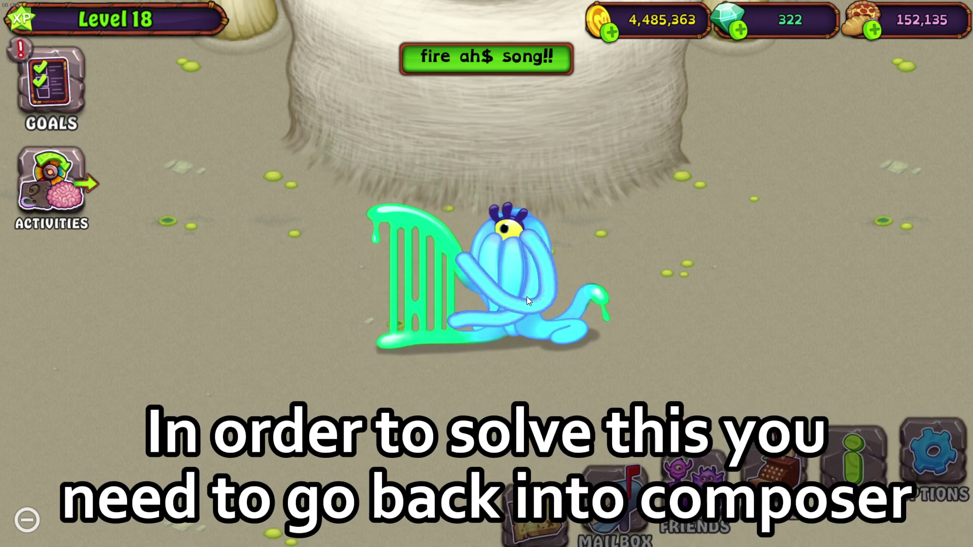
pyautogui.click(531, 490)
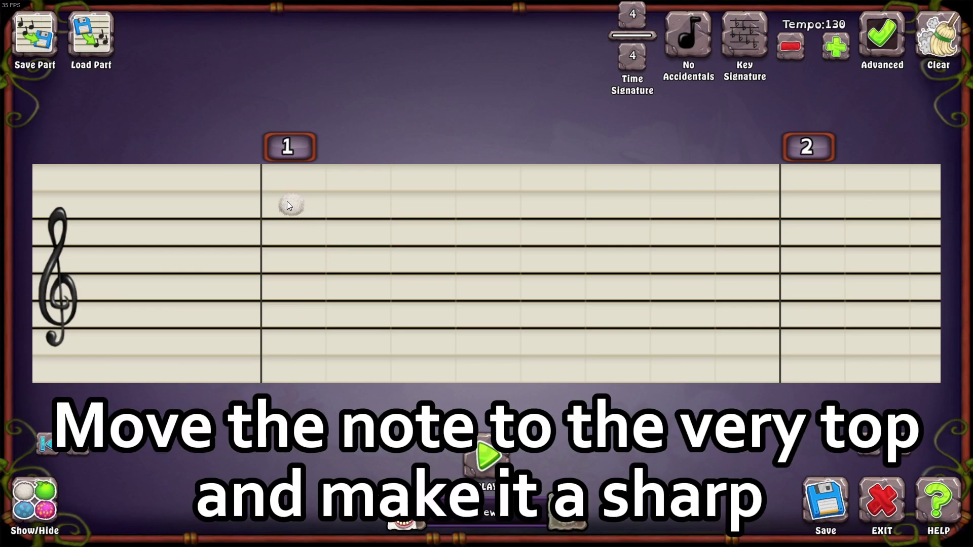
pyautogui.click(698, 35)
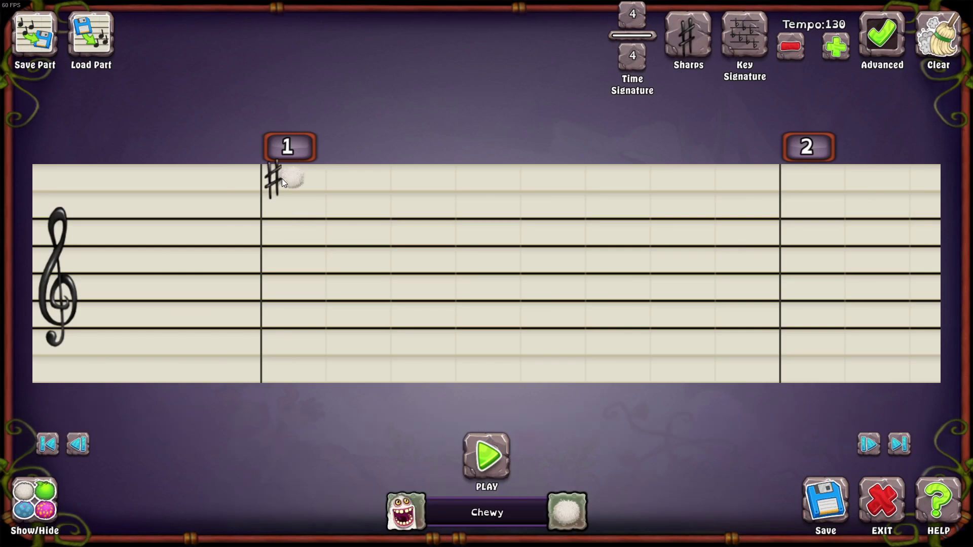
pyautogui.click(819, 501)
pyautogui.click(324, 366)
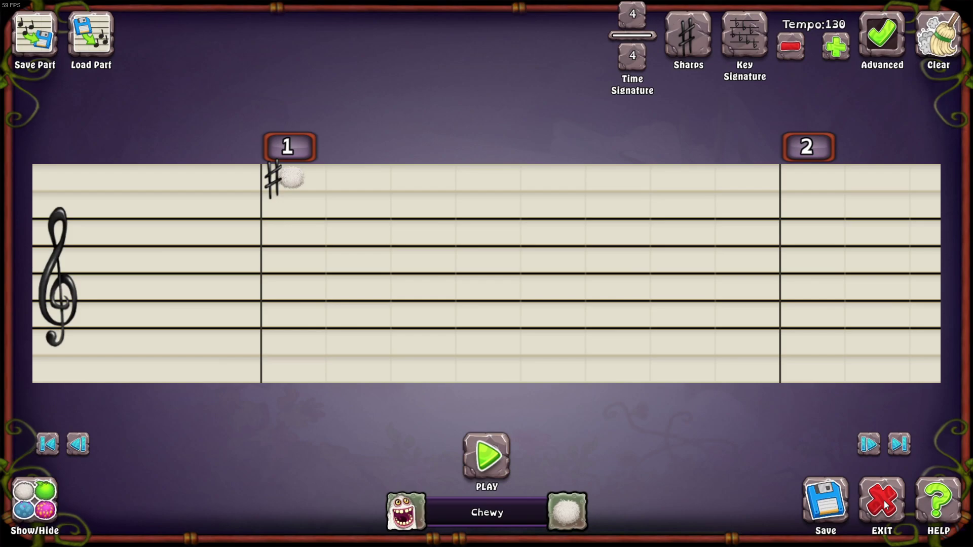
pyautogui.click(883, 501)
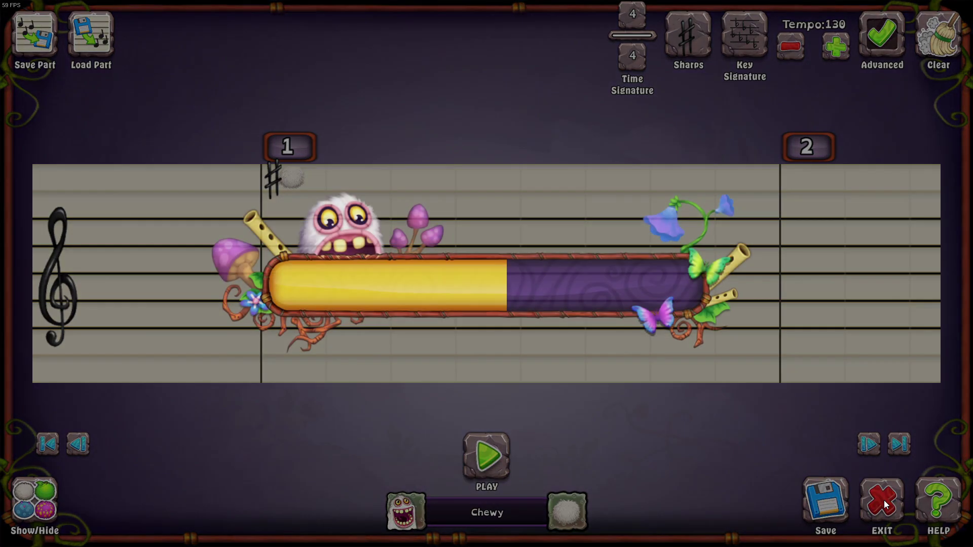